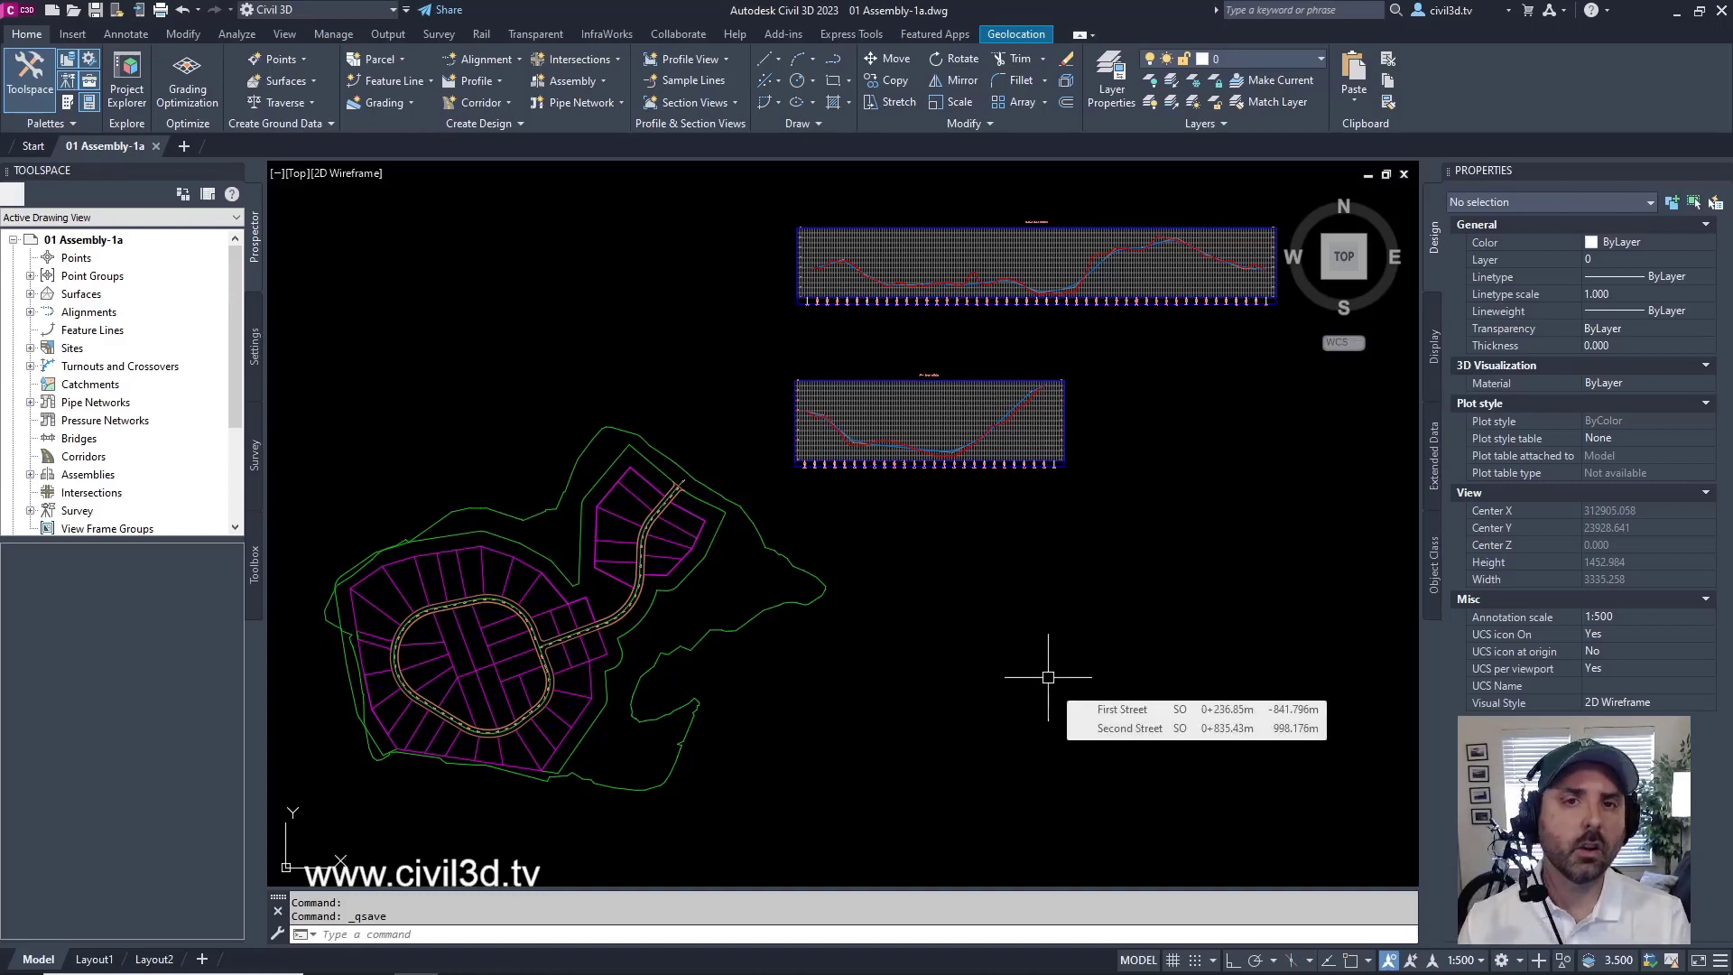
- Start a new assembly with Create Assembly and name it 'Primary Road Full Section'
click(604, 80)
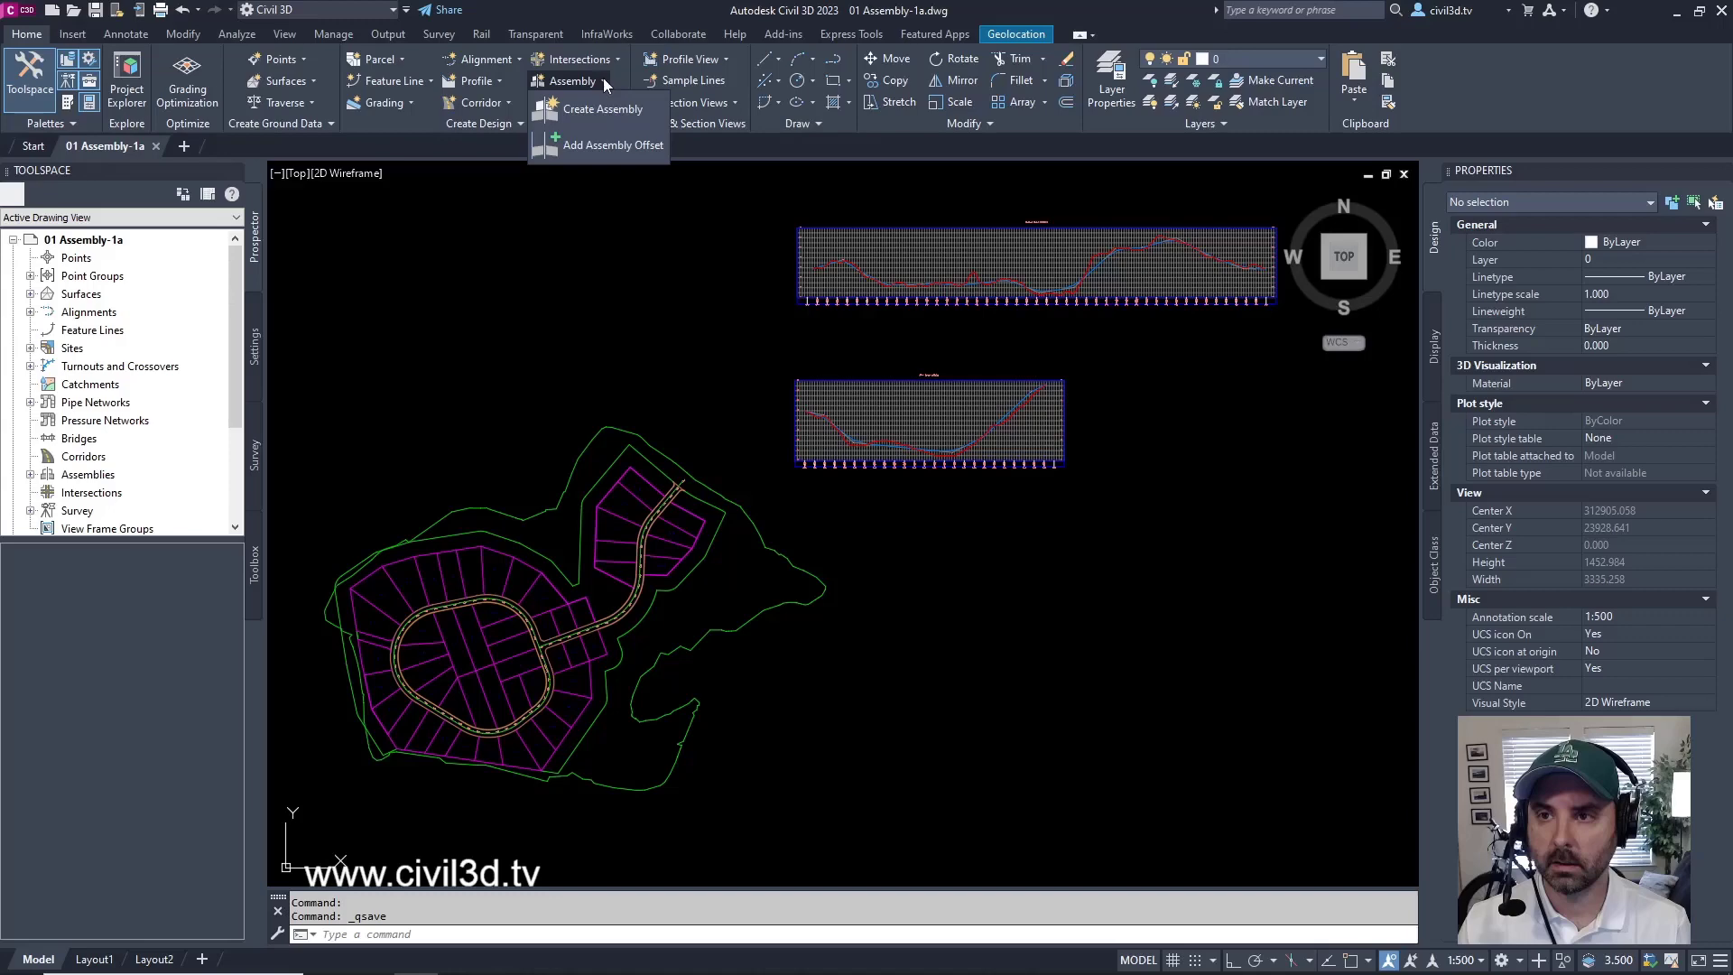
click(649, 111)
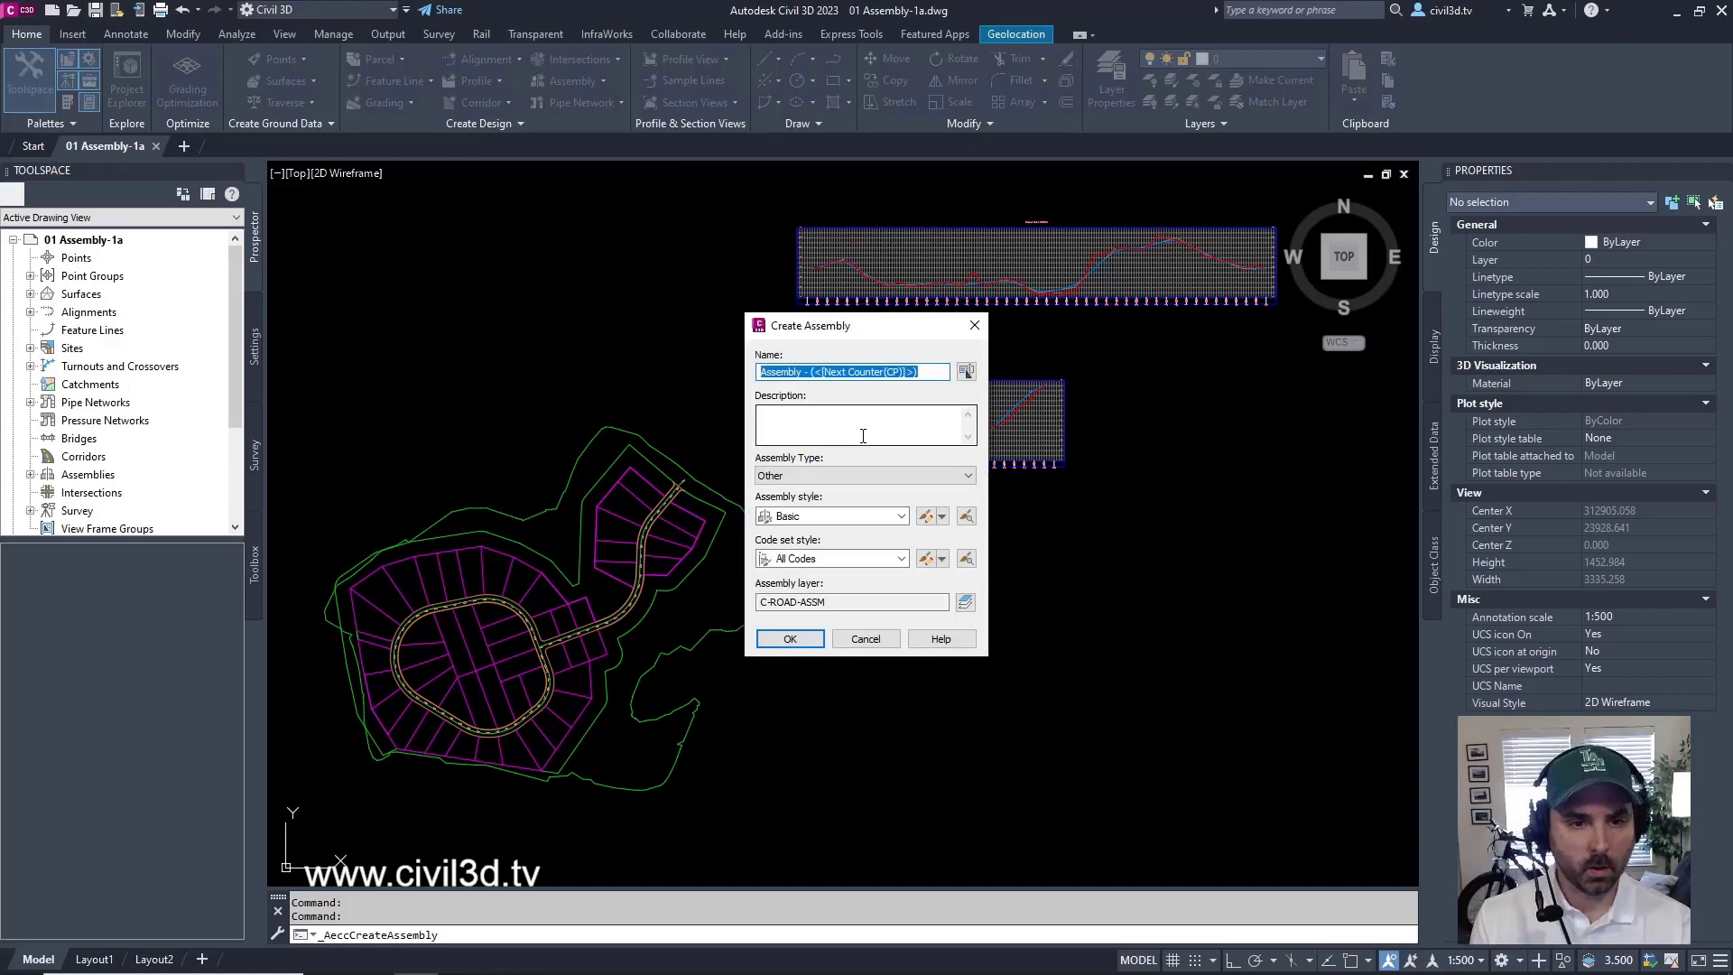
text(Prim)
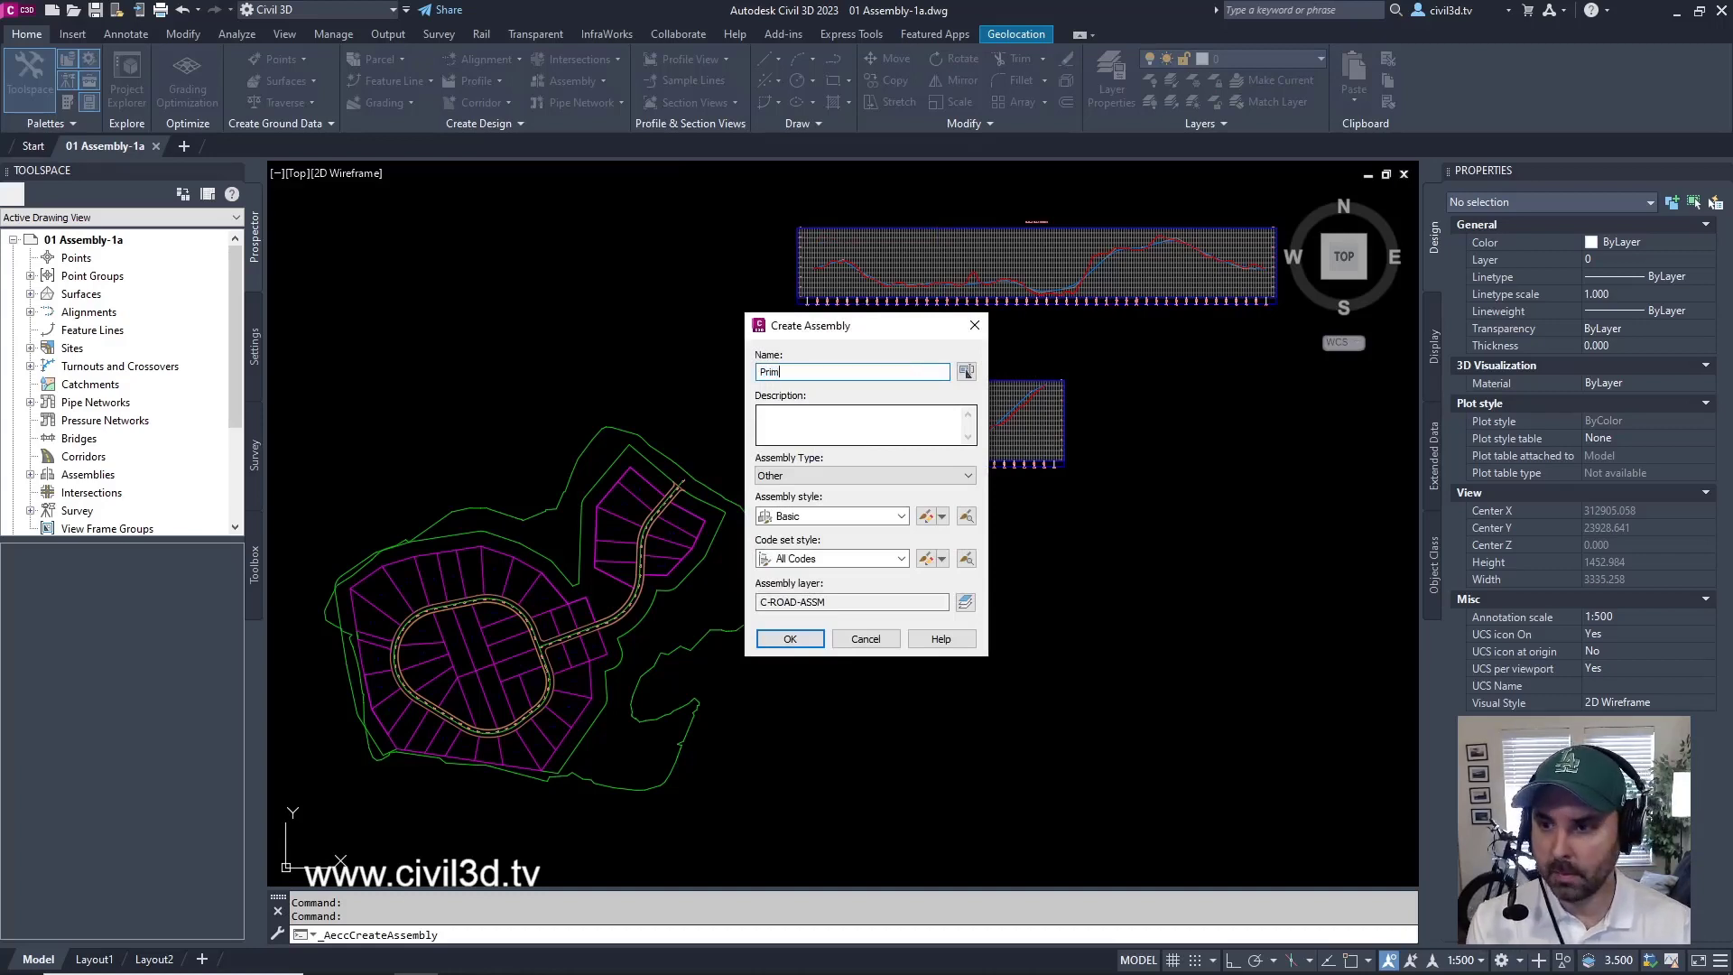
text(ary R)
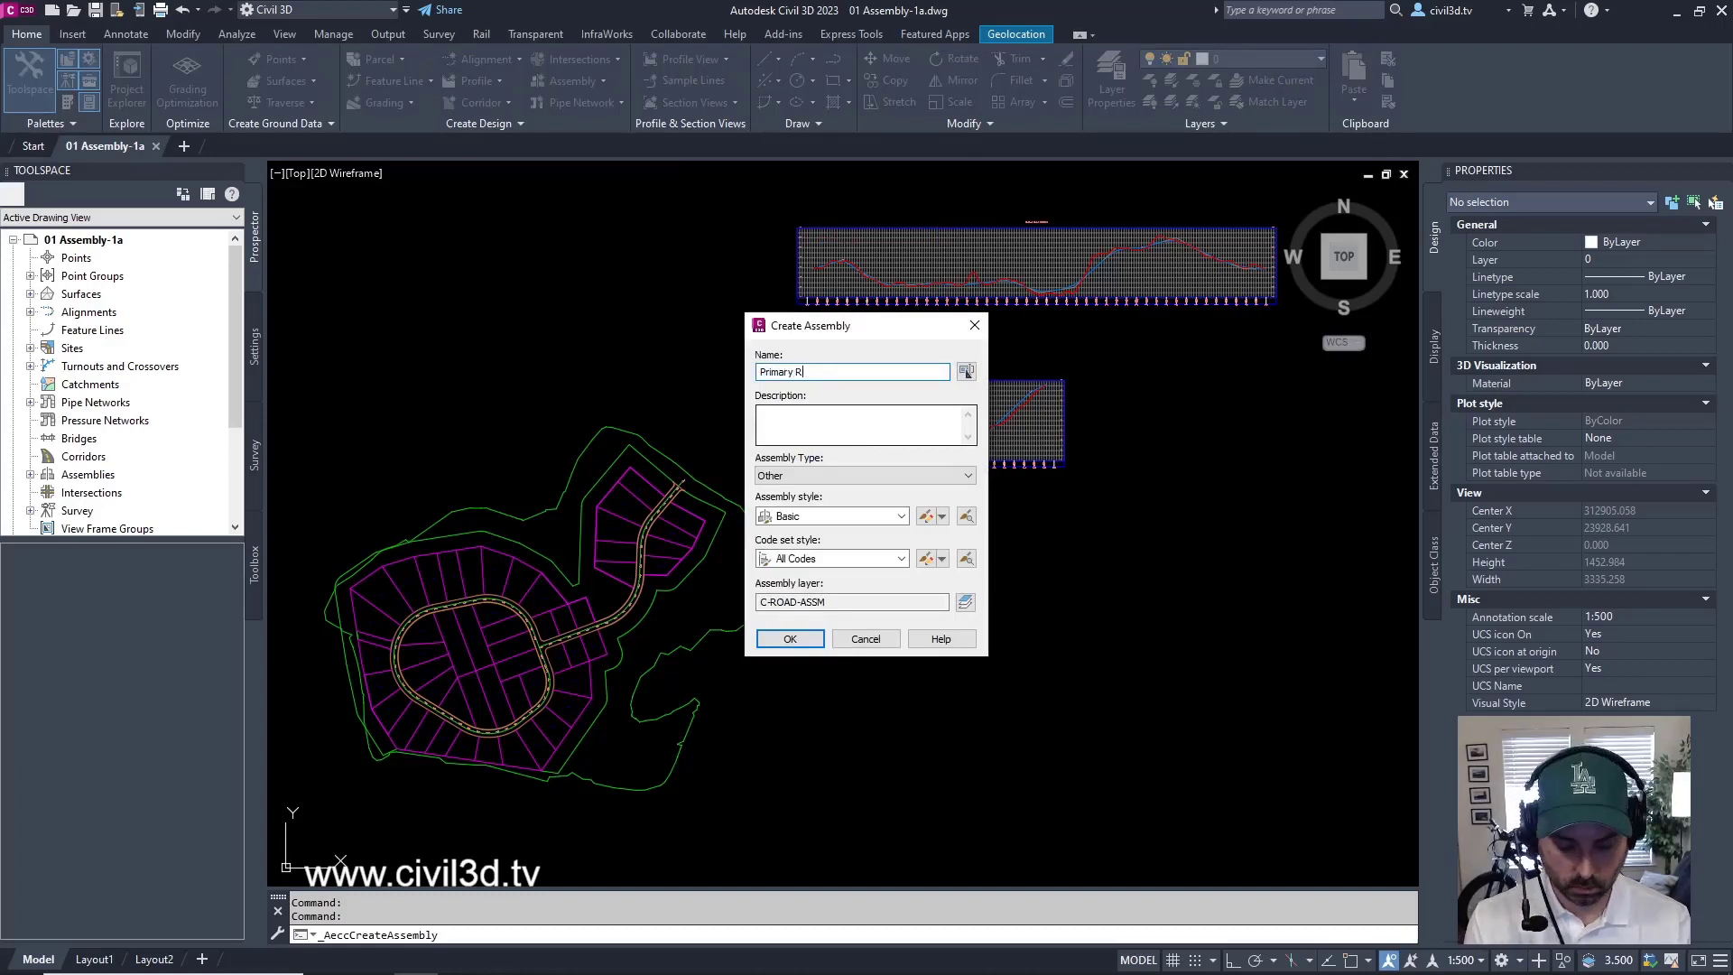
text(oad F)
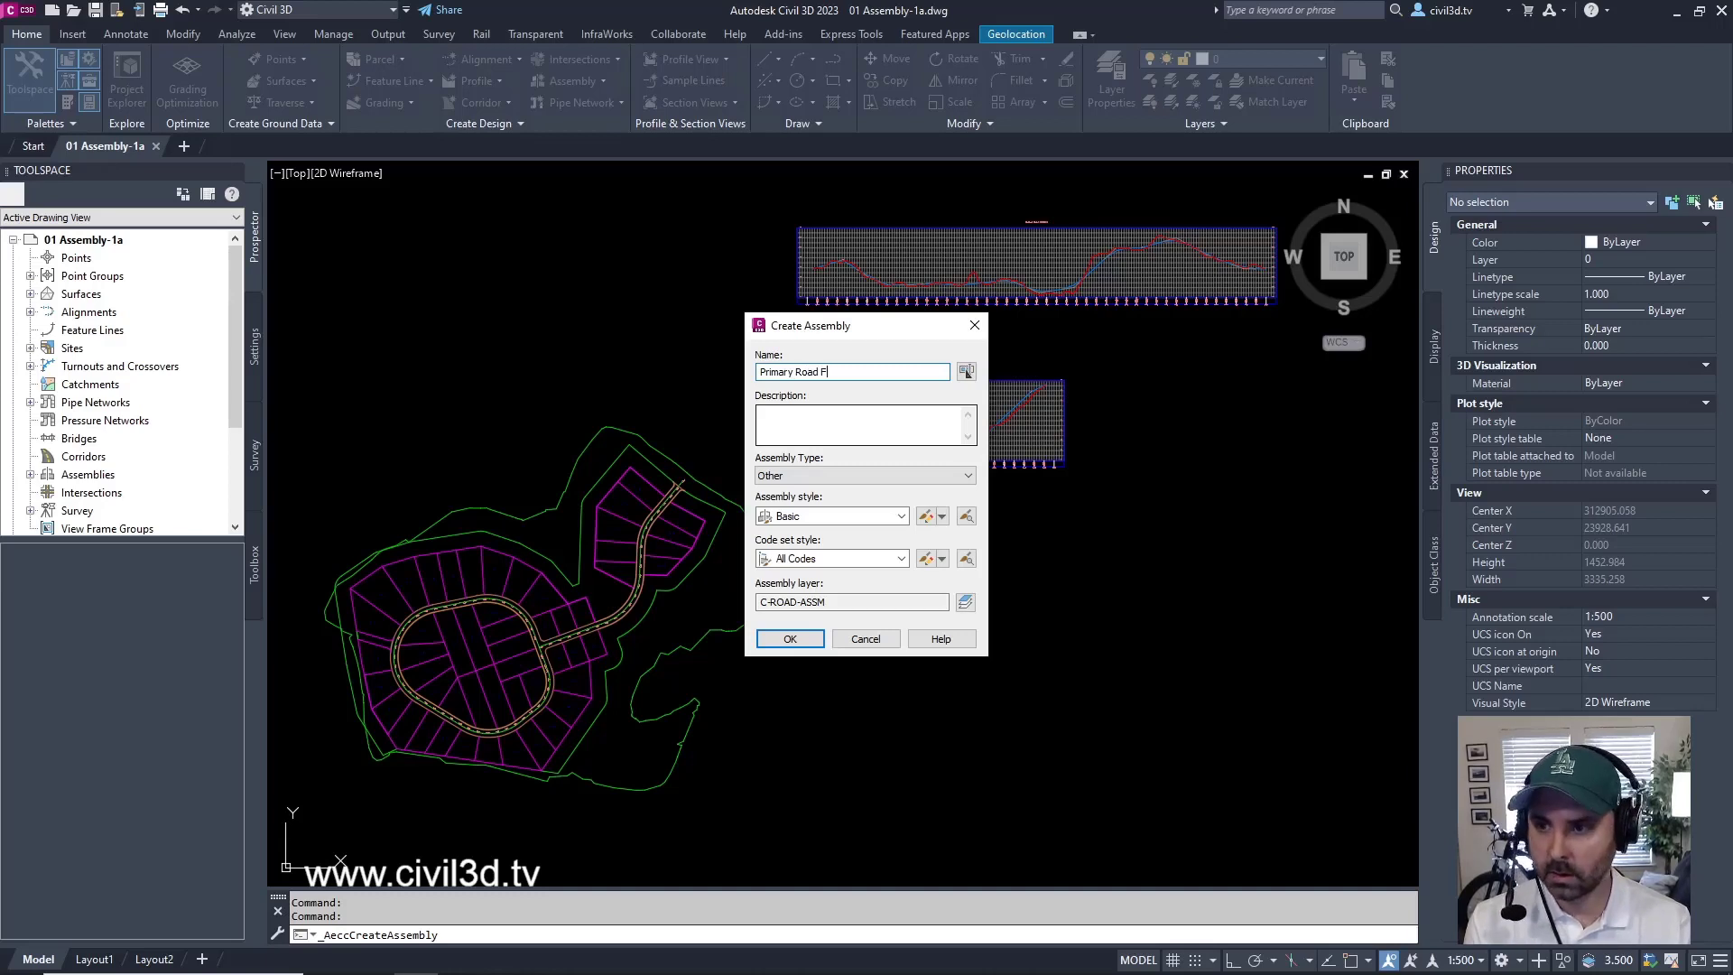
text(Full Section)
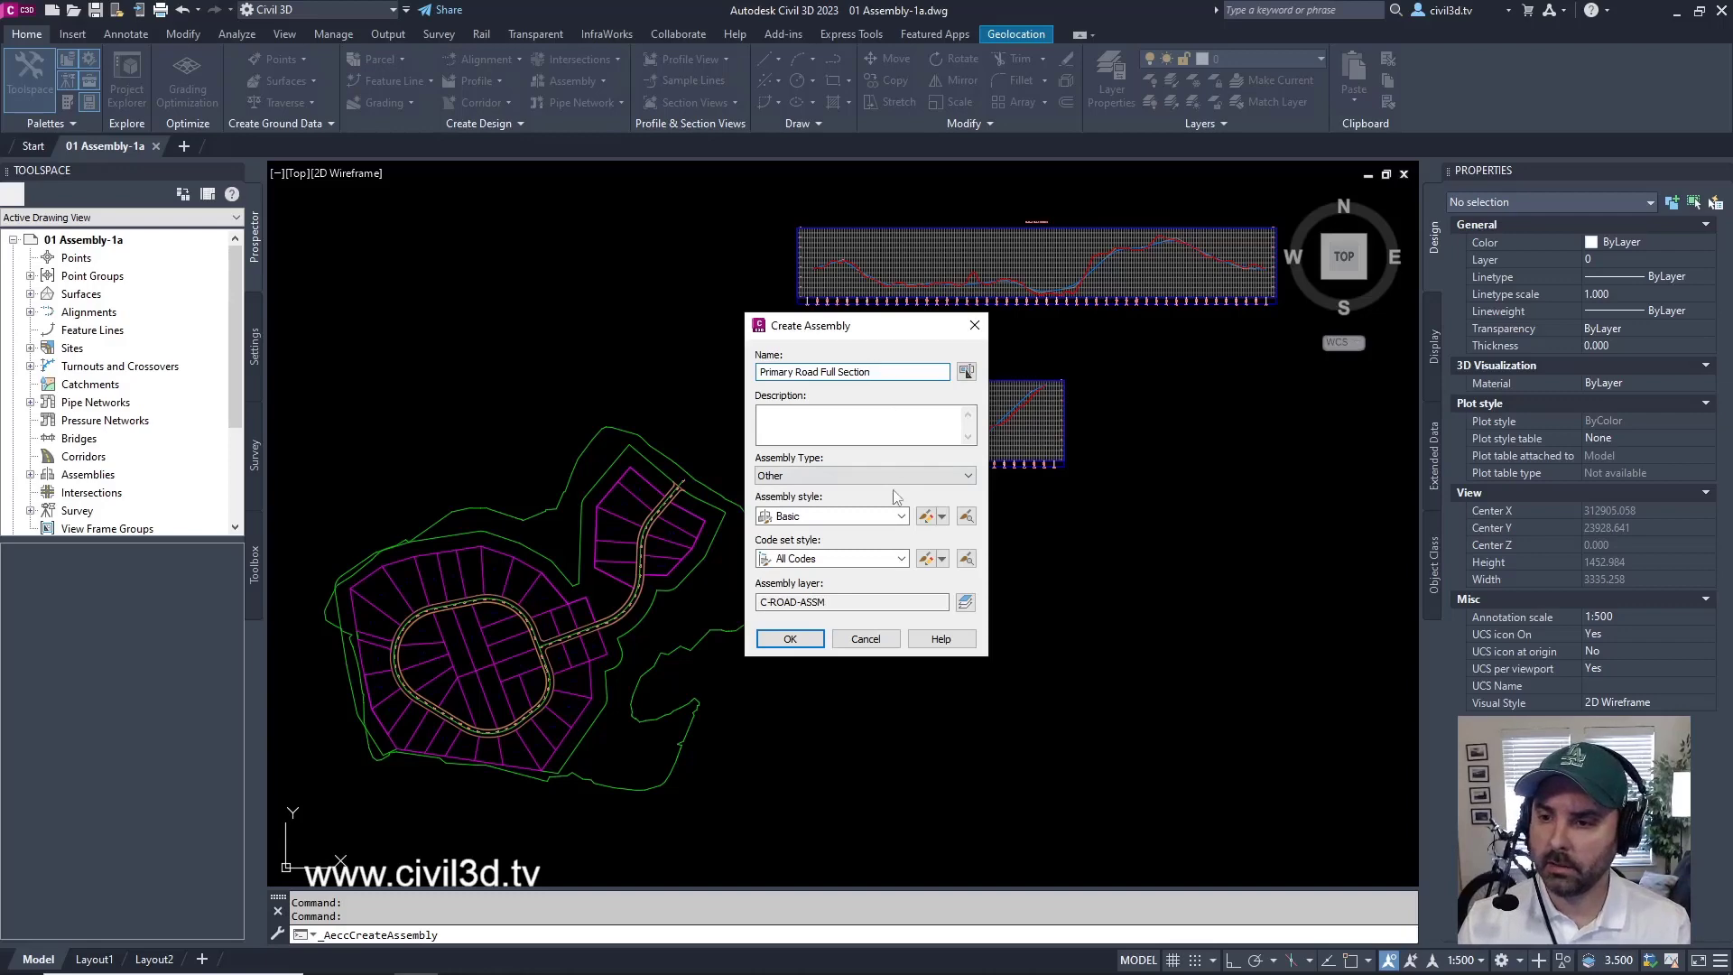
- Place the assembly baseline in empty space to the right of the site plan
click(805, 641)
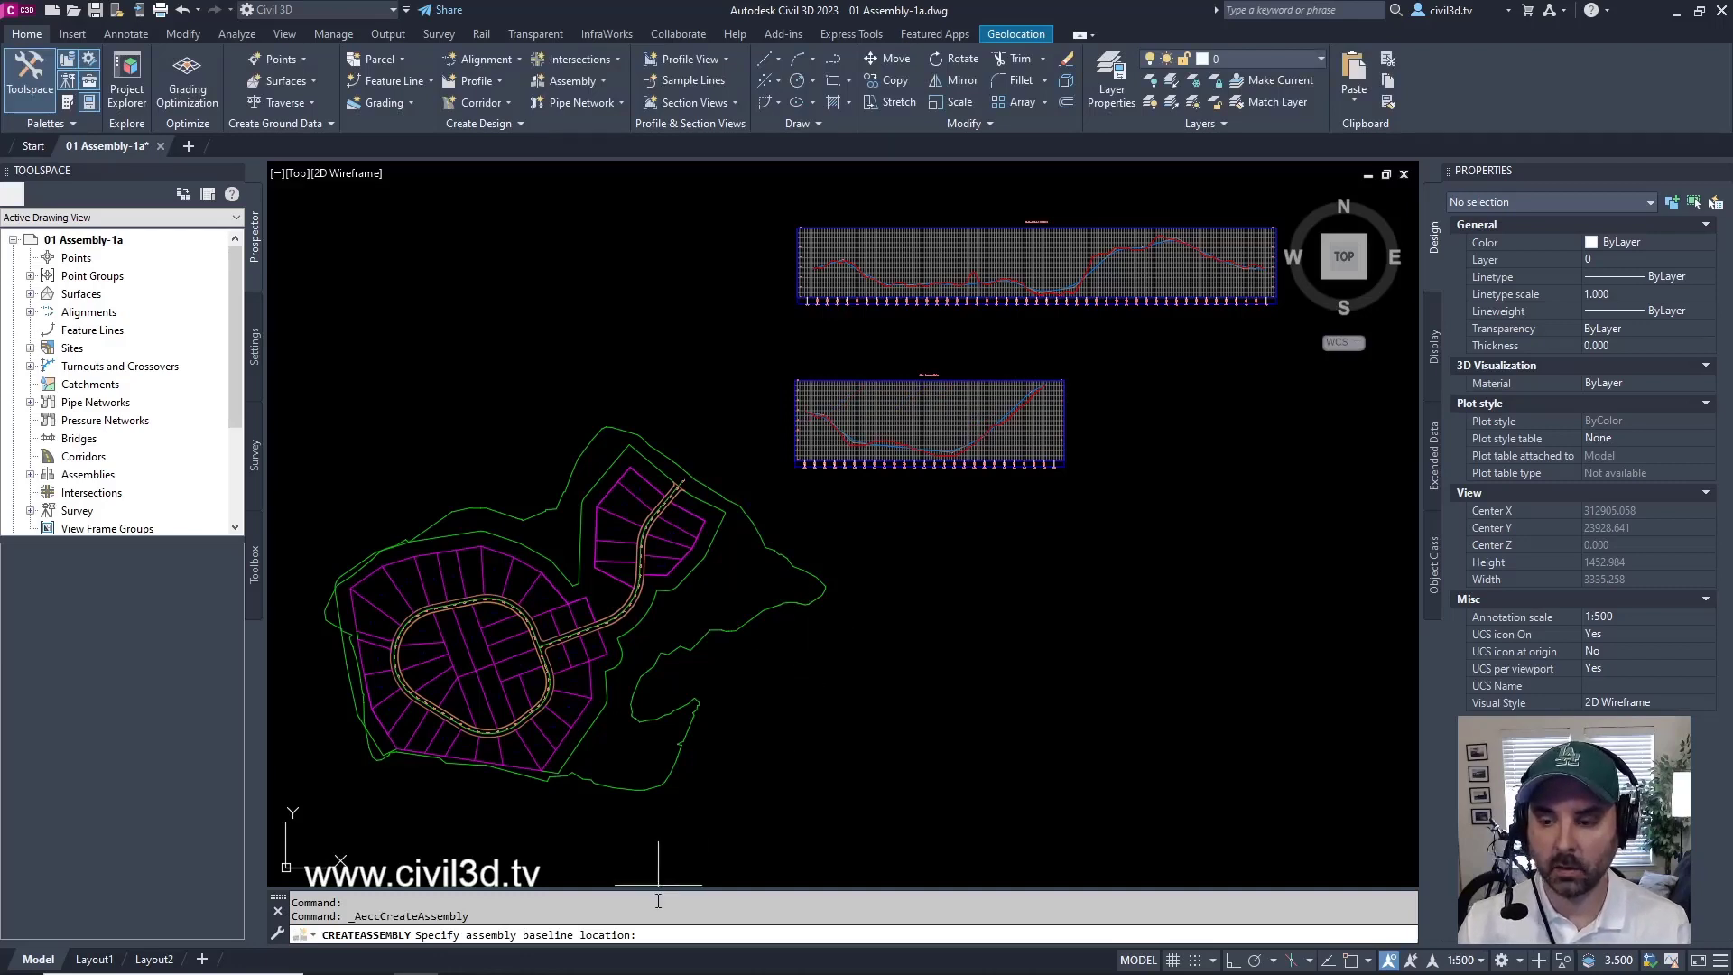
mouse_move(993, 636)
middle_down()
mouse_move(959, 607)
mouse_move(882, 600)
mouse_move(808, 642)
middle_up()
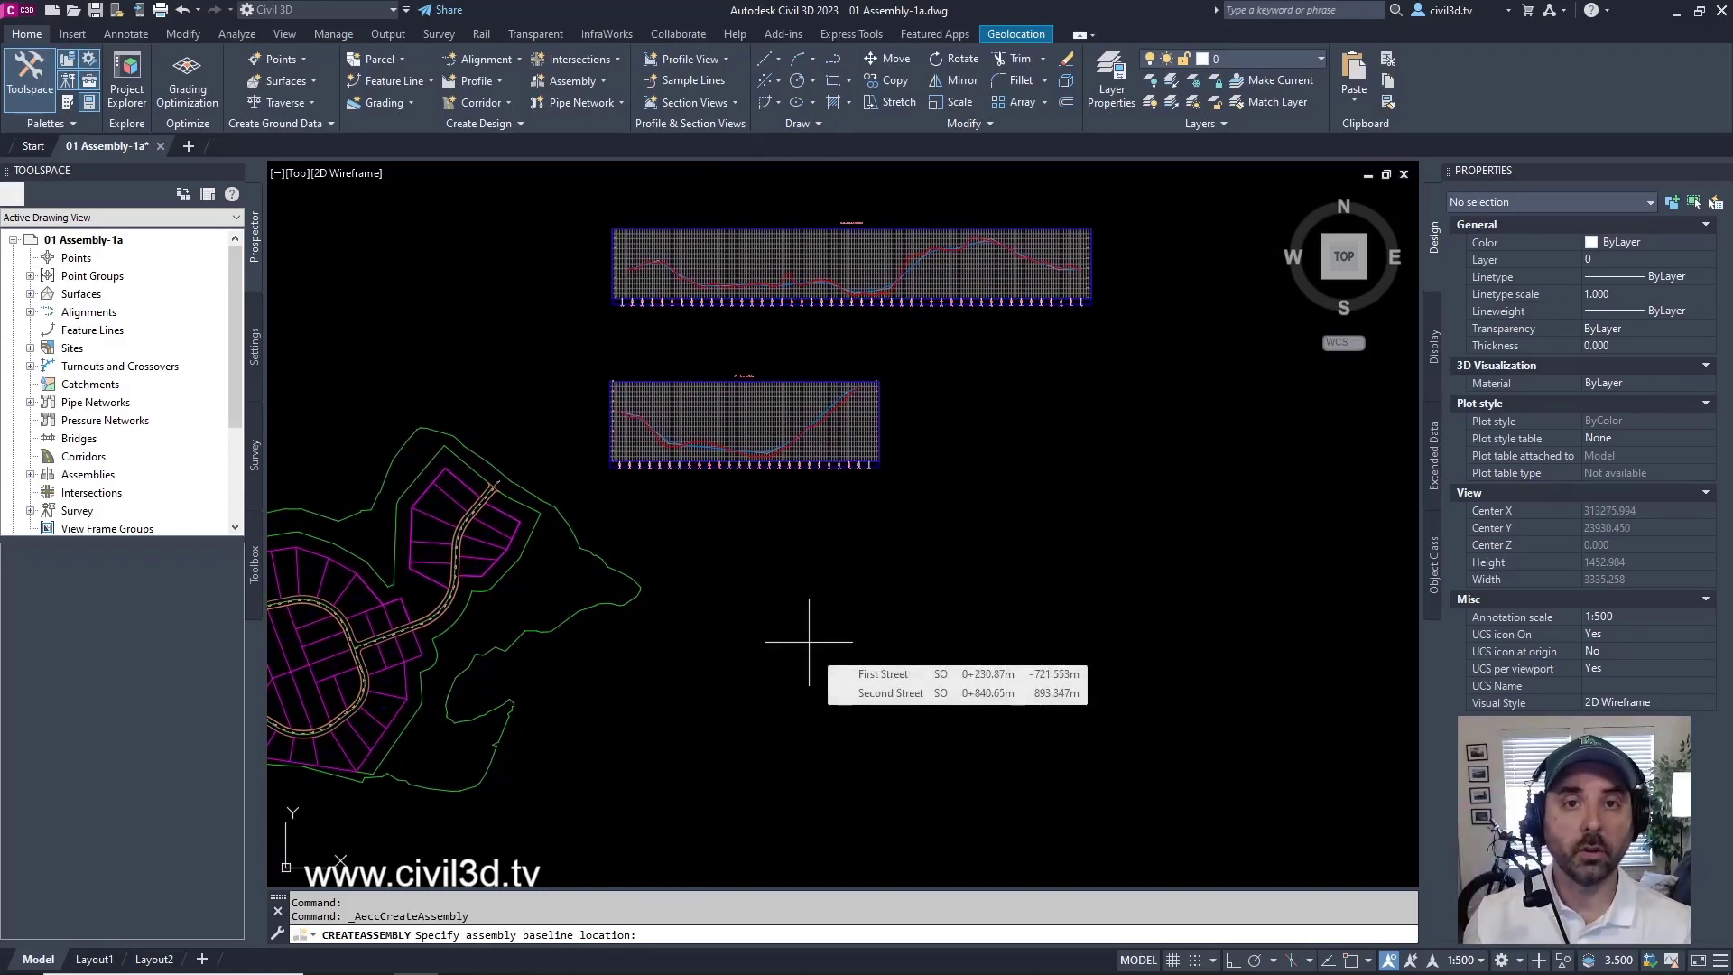
click(815, 592)
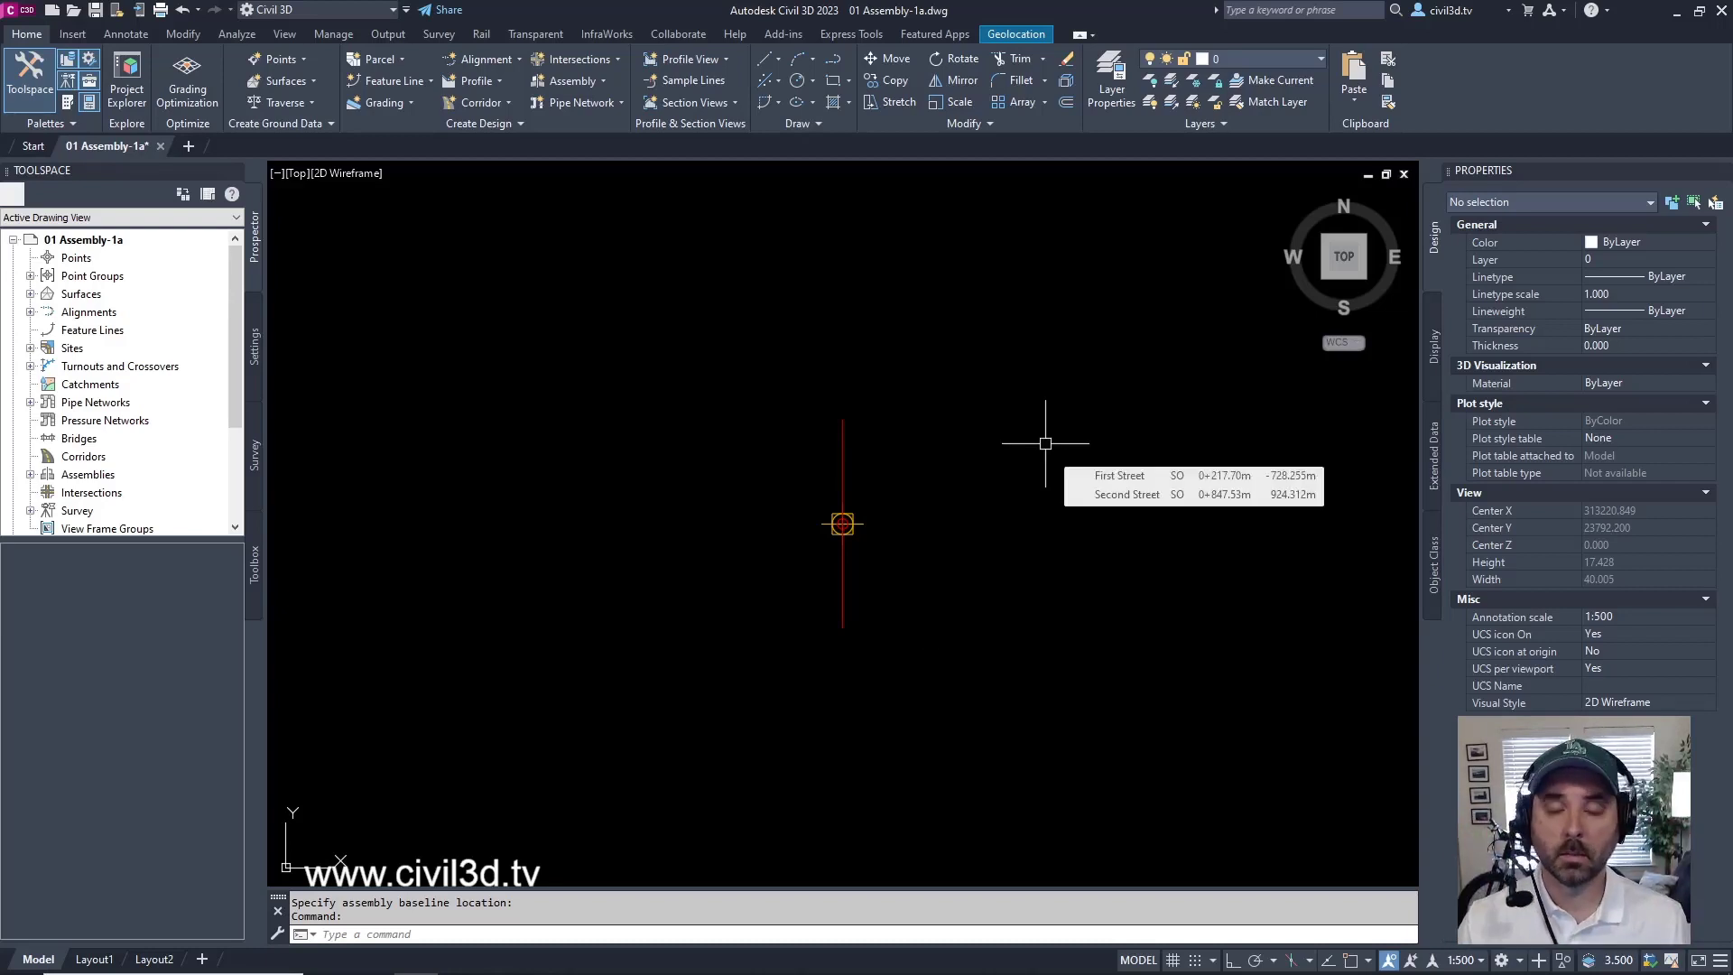
scroll(1014, 449, down, 10)
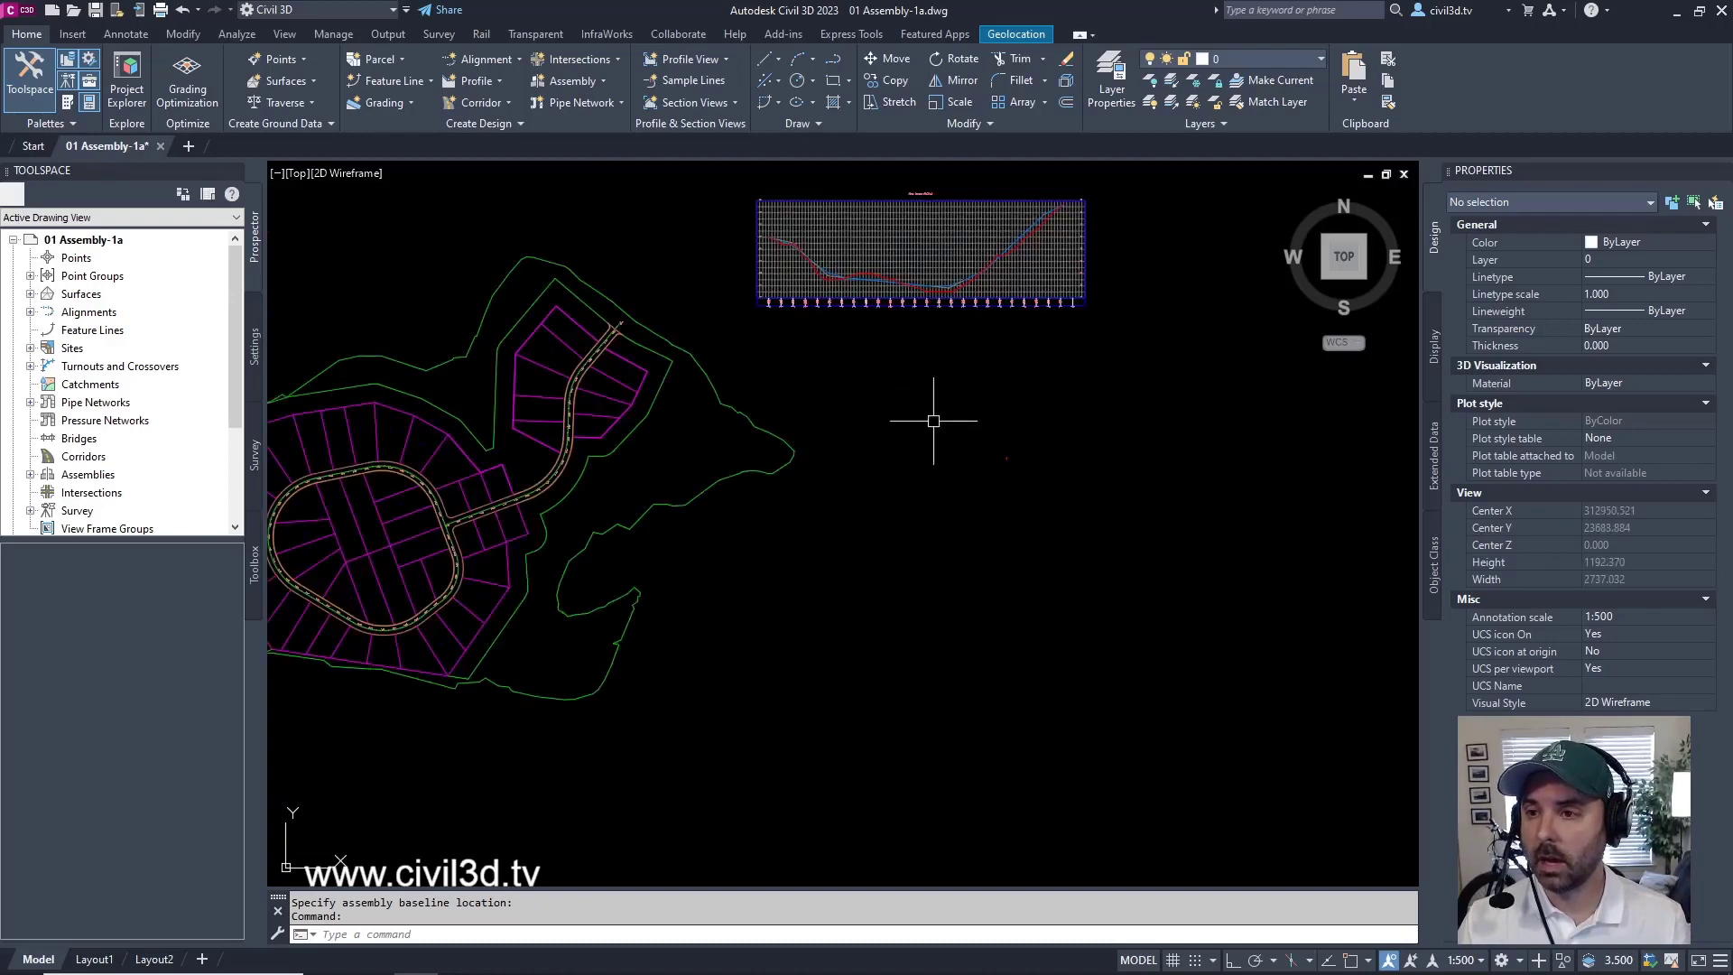
scroll(1146, 434, down, 4)
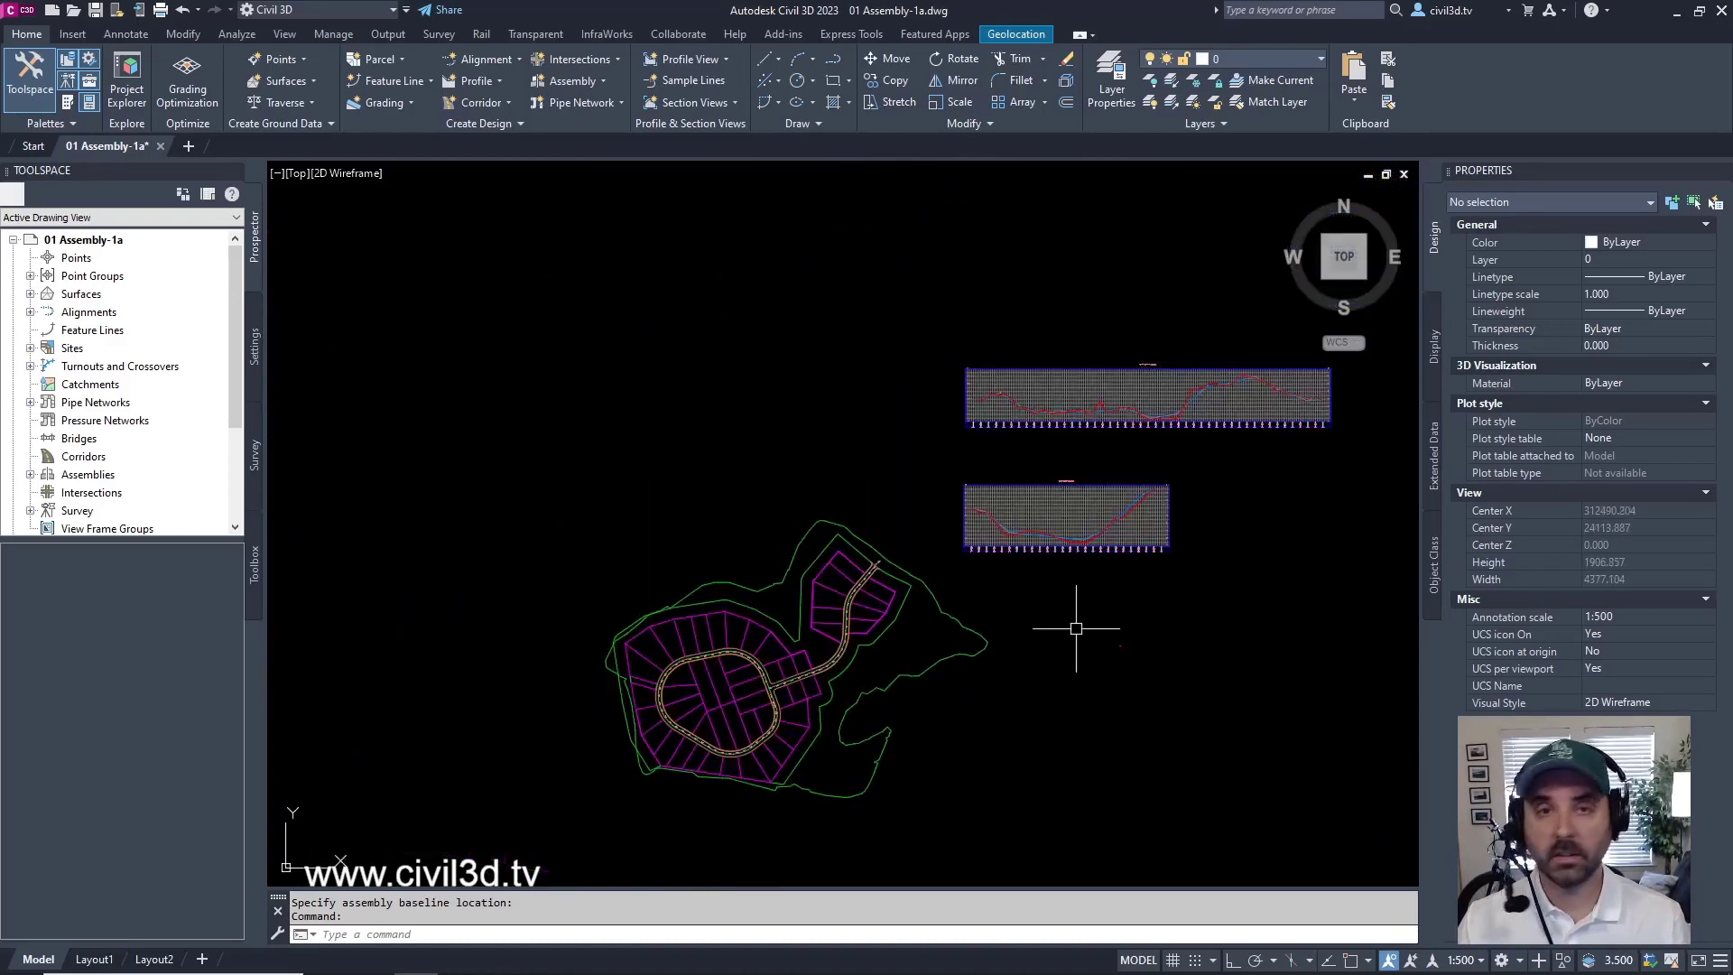
- Return to the close-up of the baseline with ZP and save the drawing
text(zp)
key(Return)
text(z)
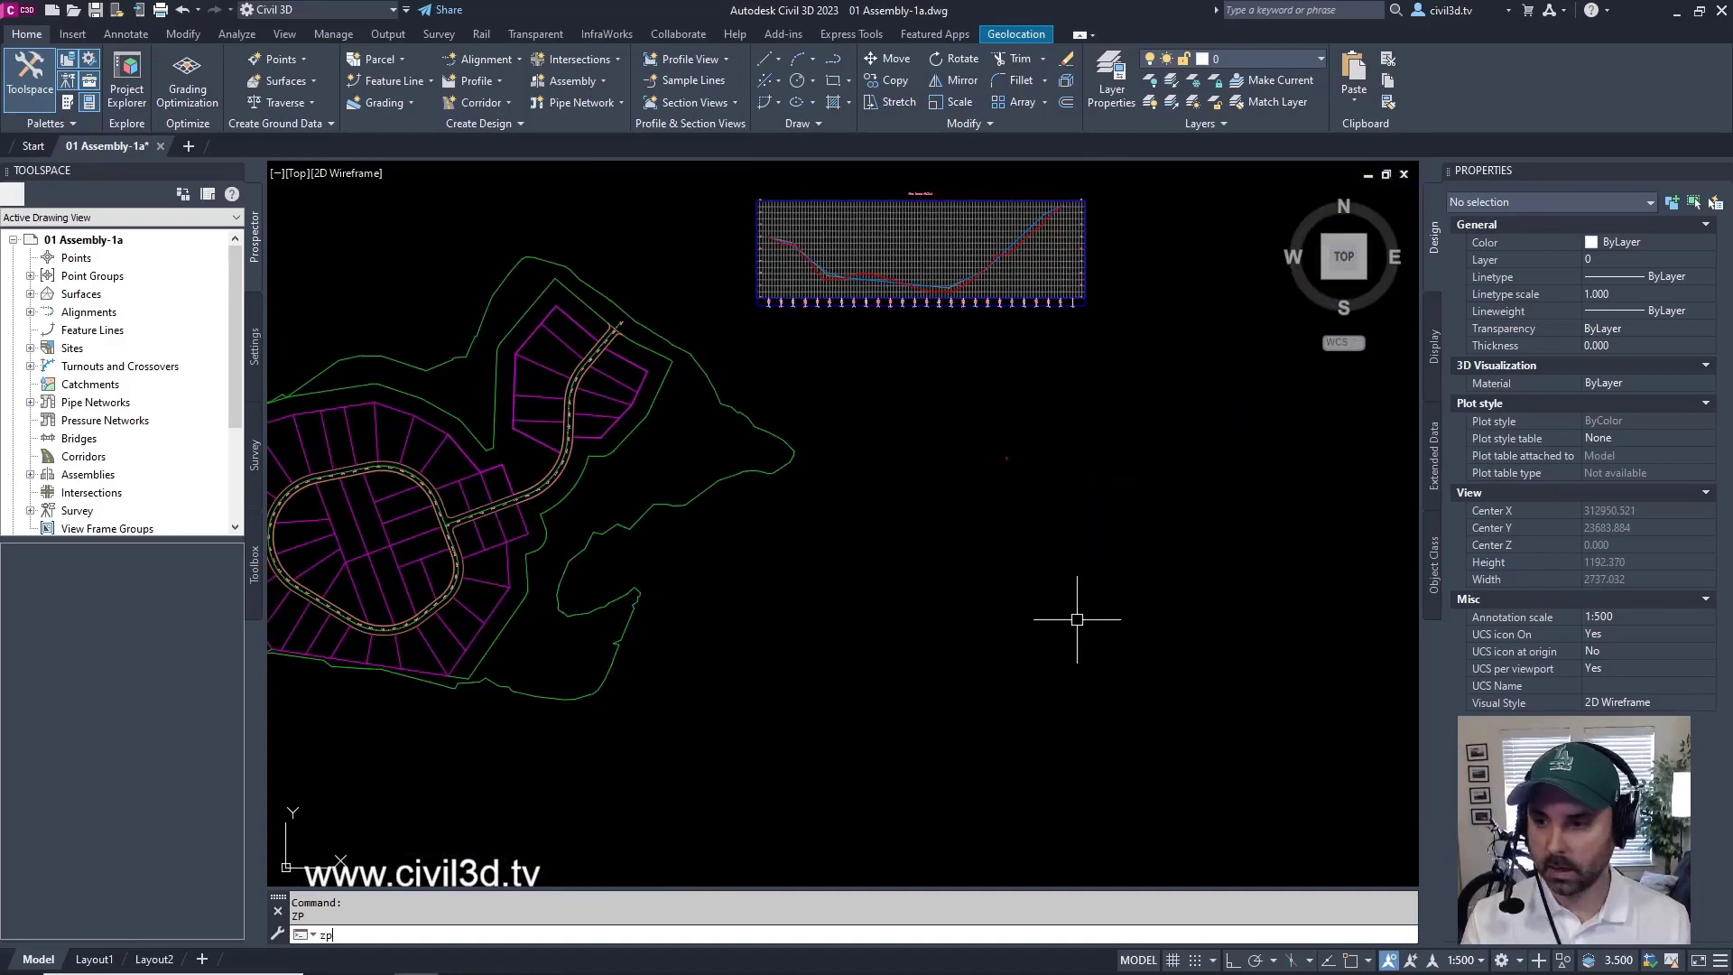
text(p)
key(Return)
key(ctrl+s)
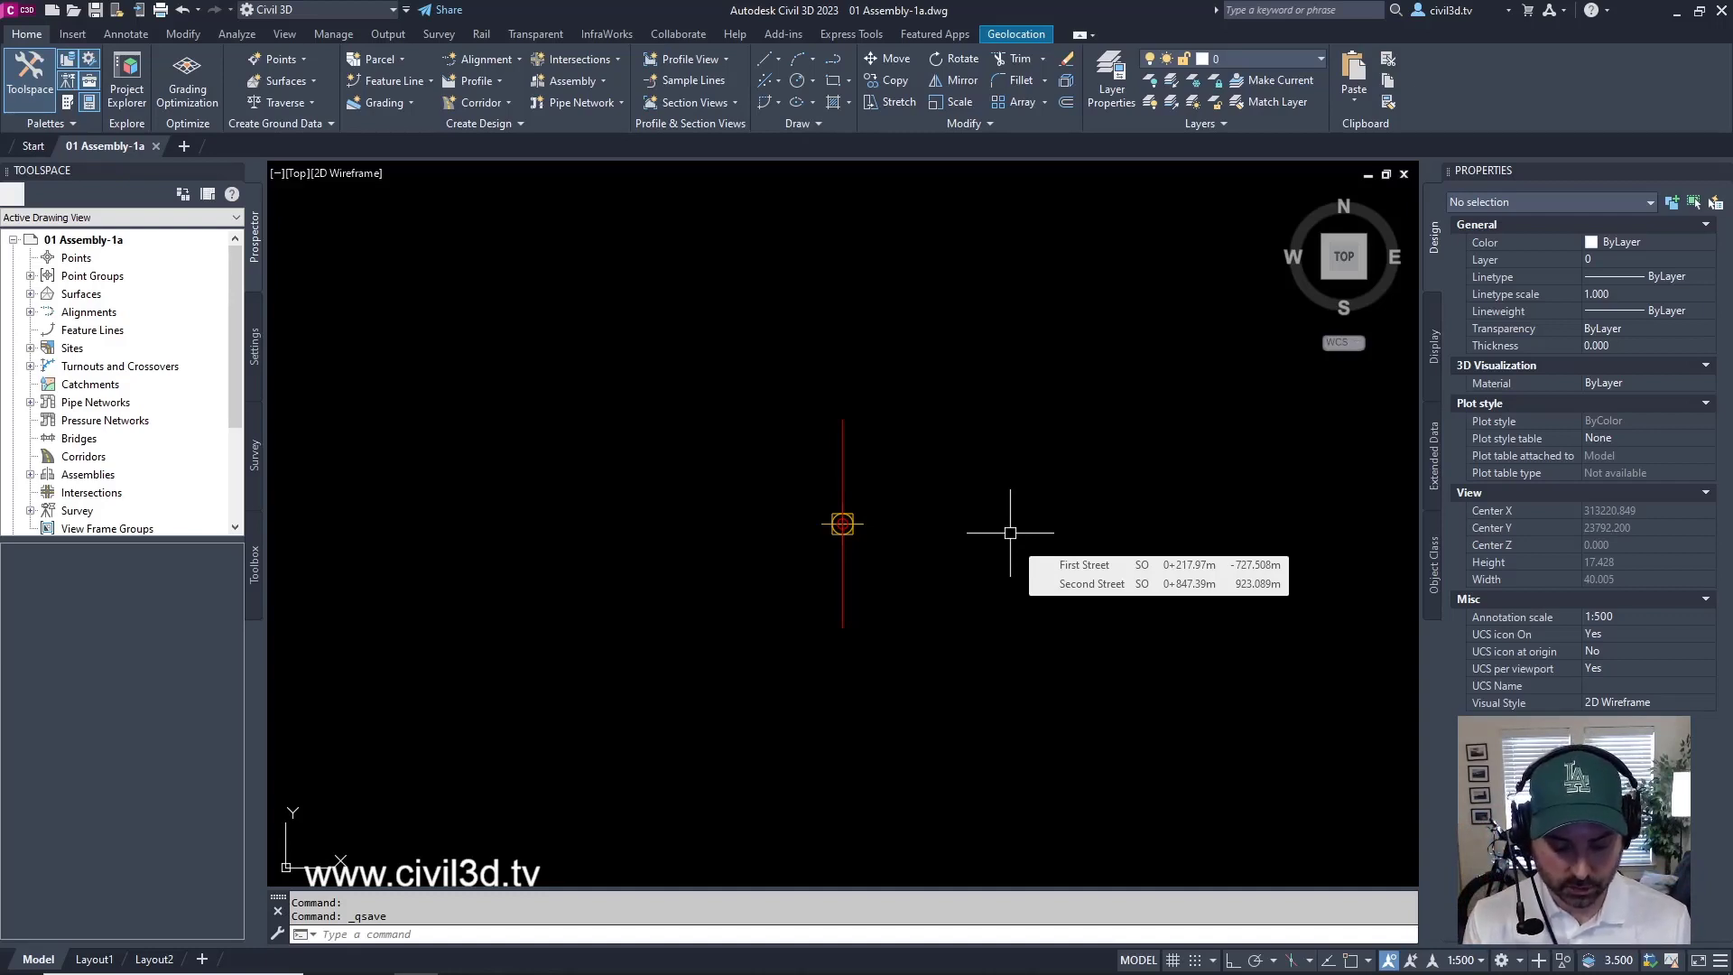
- Open the Tool Palettes with TP and enlarge them to show the full subassembly list
text(TP)
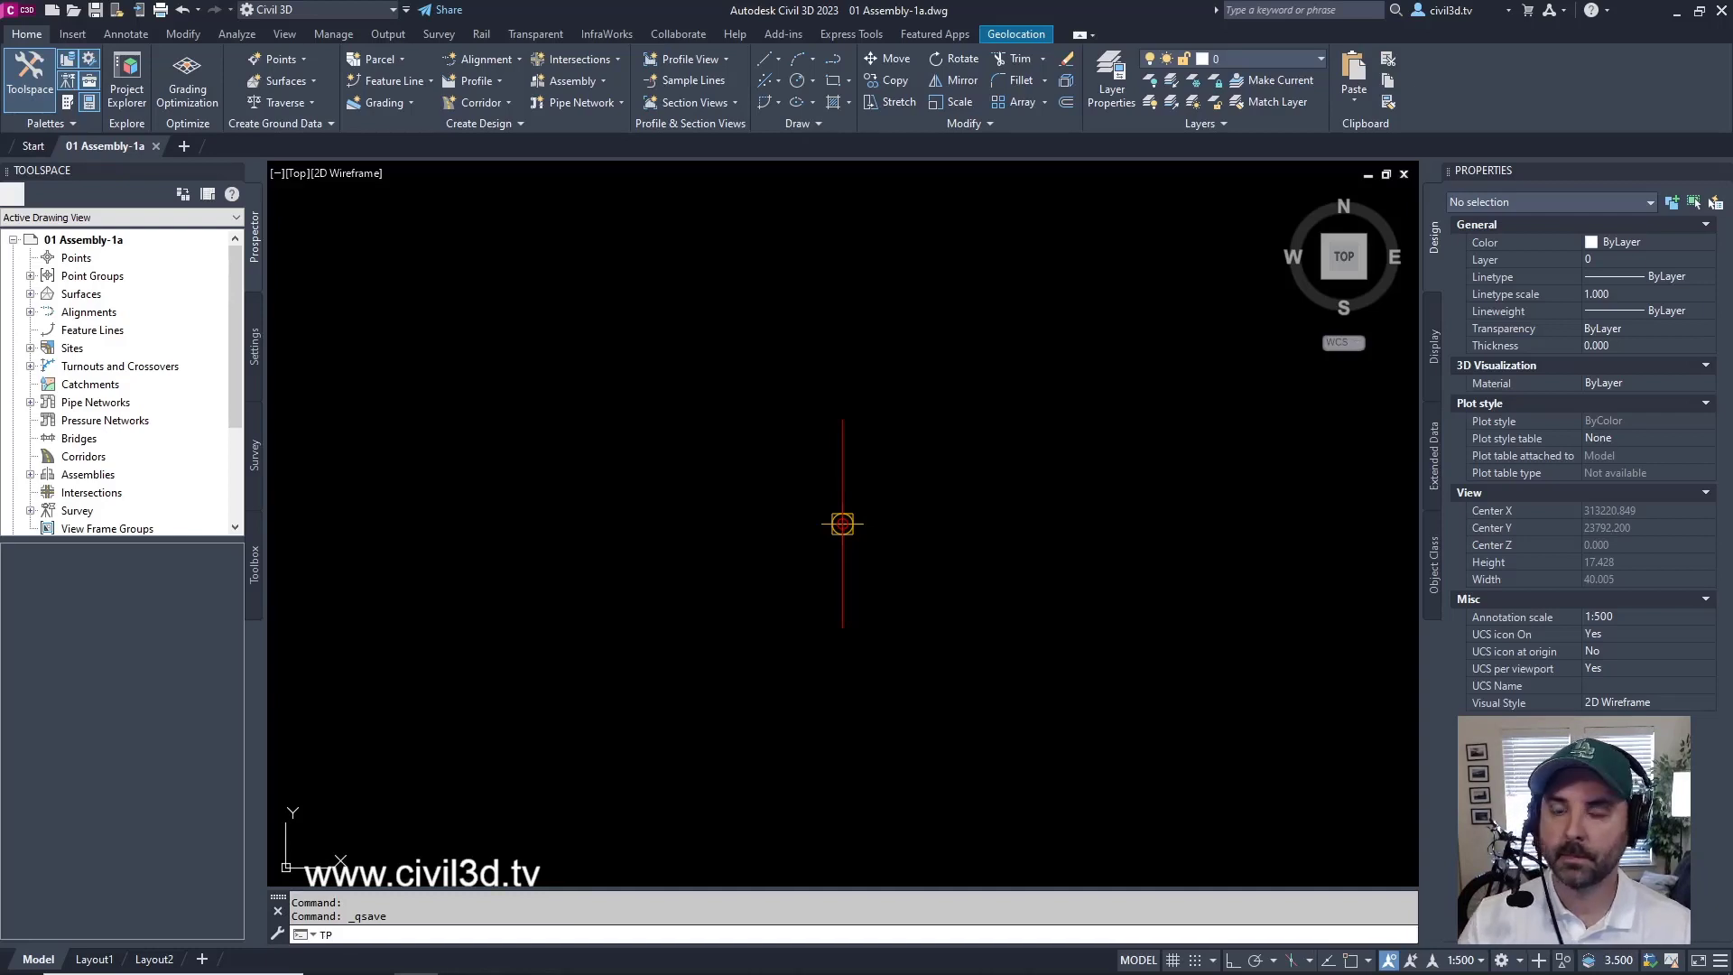
key(Return)
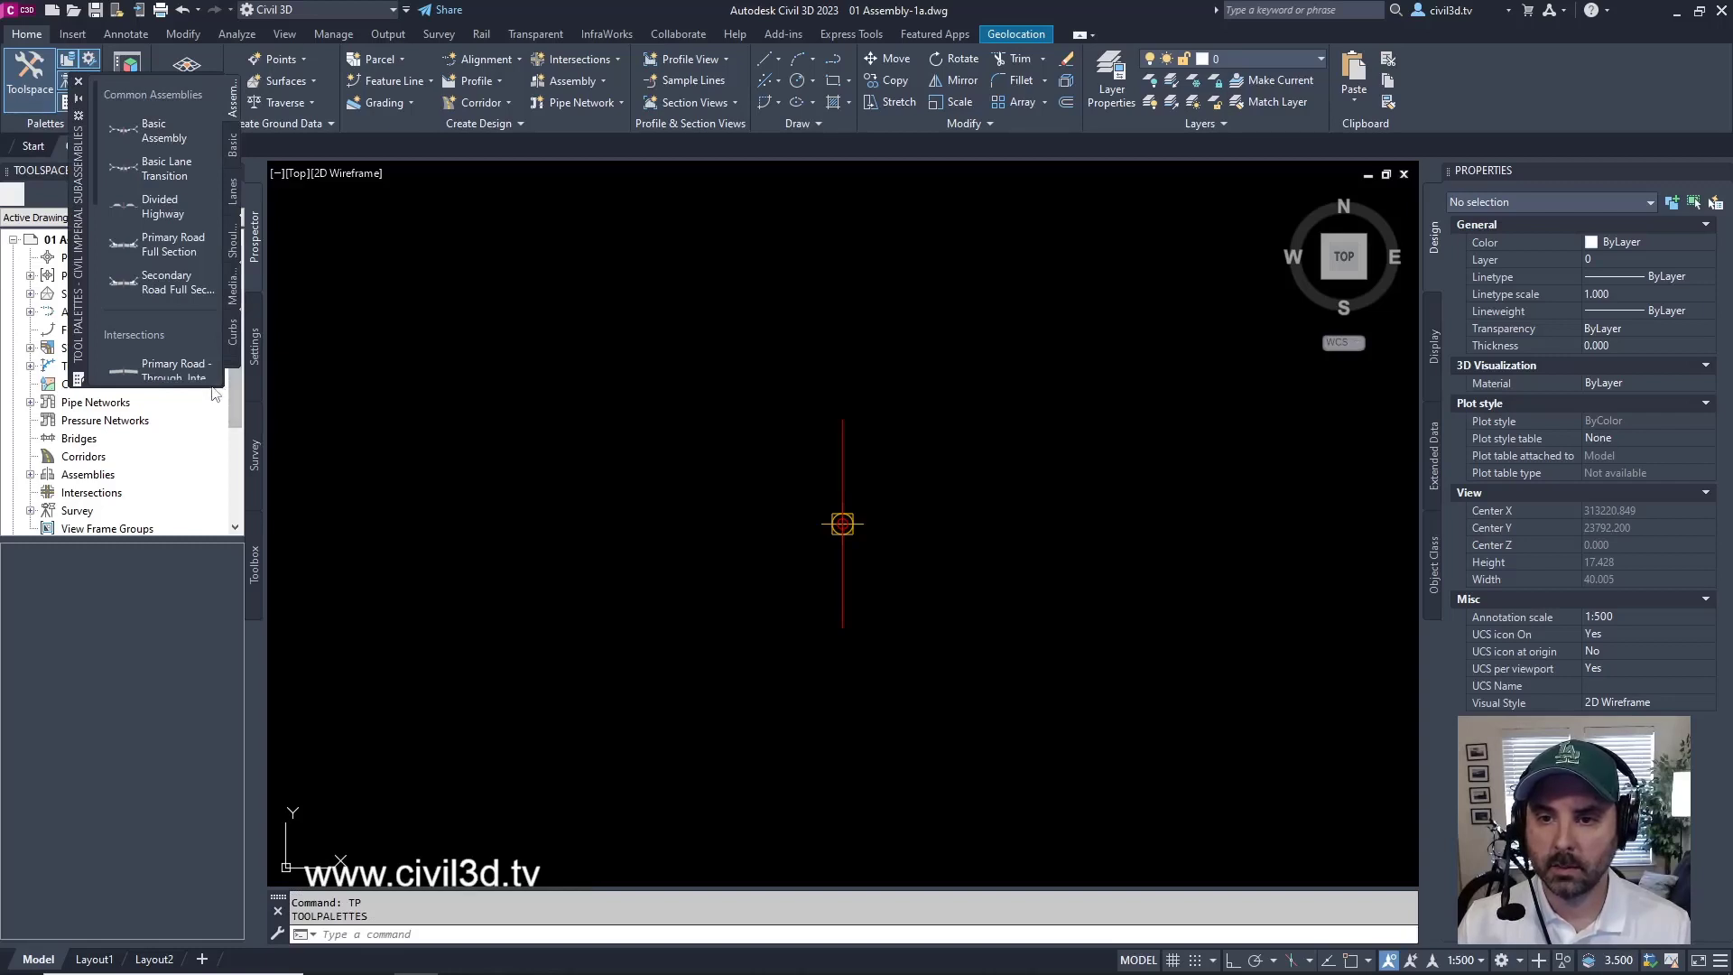
mouse_move(213, 390)
mouse_down()
mouse_move(169, 876)
mouse_move(422, 848)
mouse_move(404, 849)
mouse_up()
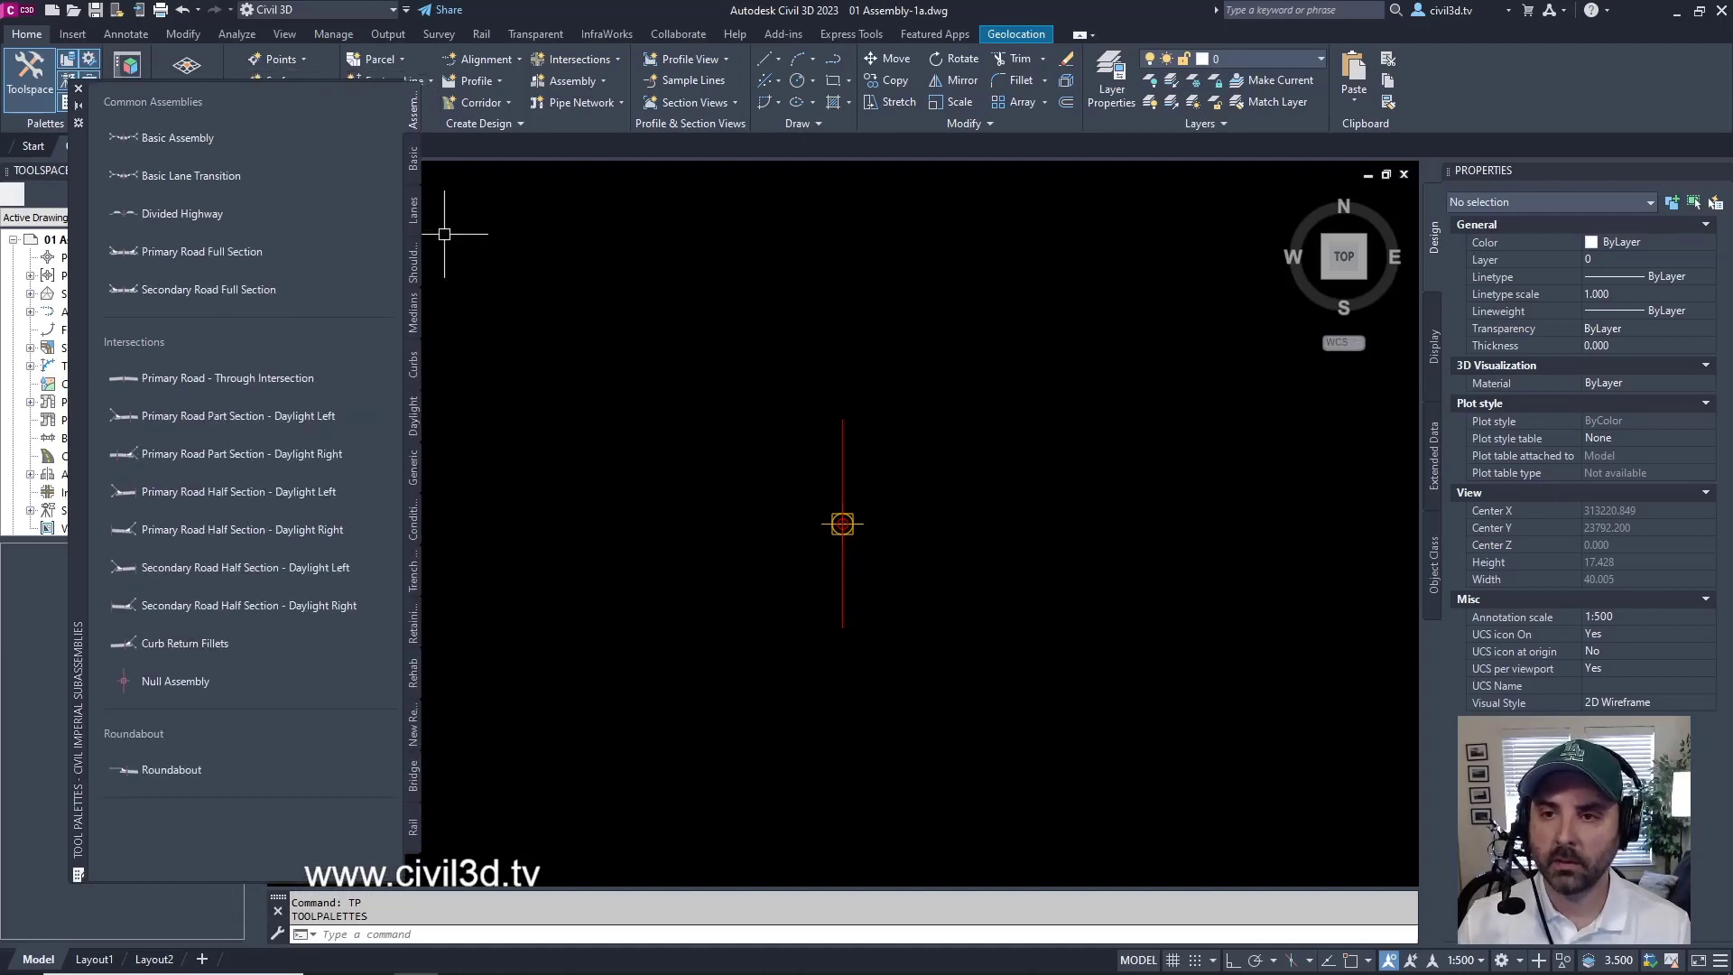
- Attach a LaneSuperelevationAOR lane, 3.5 m wide at -2.00% slope, to the baseline's right side
click(414, 216)
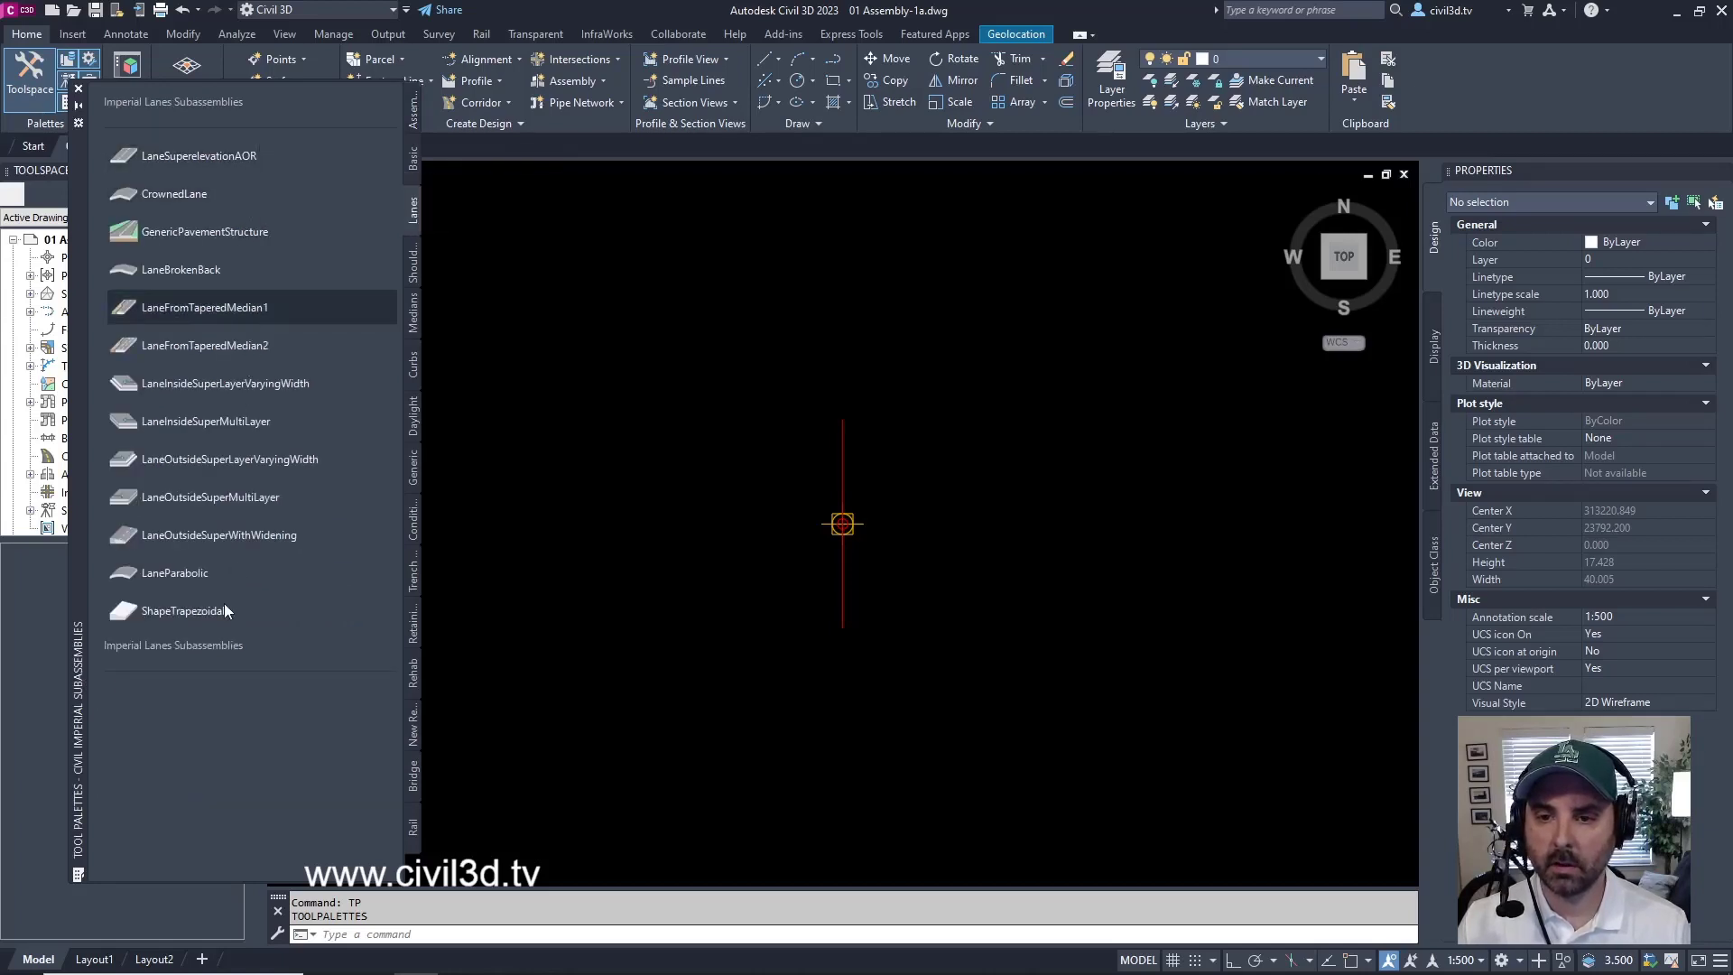
click(250, 159)
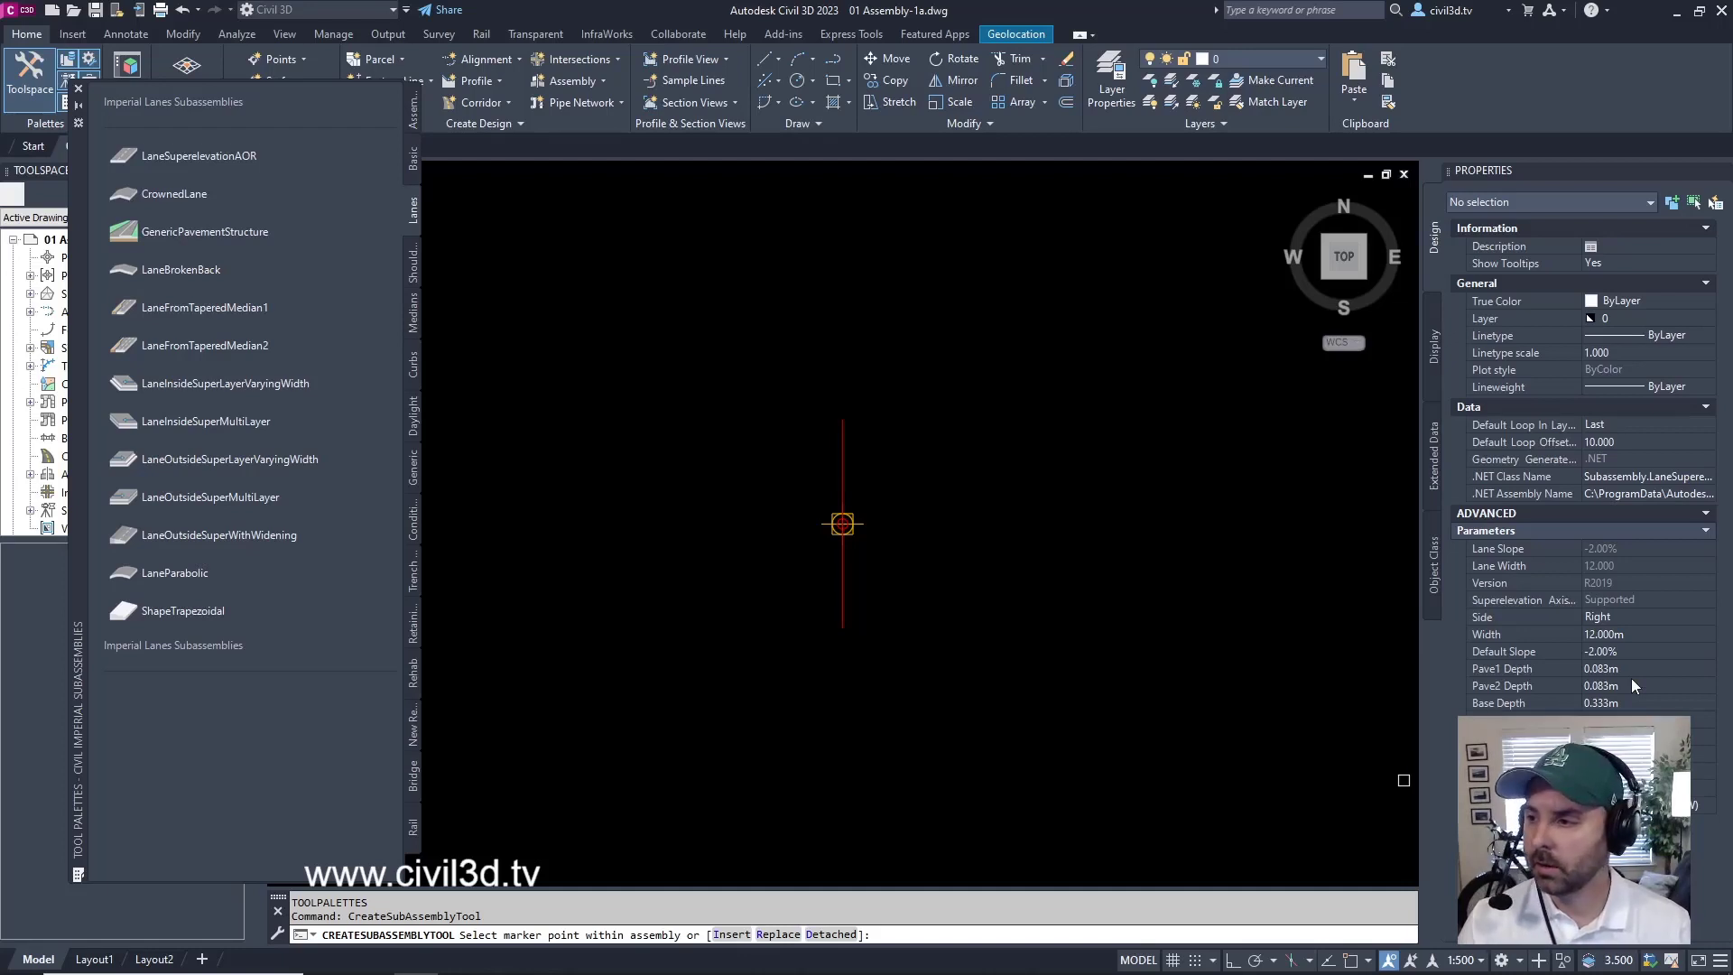
click(1616, 634)
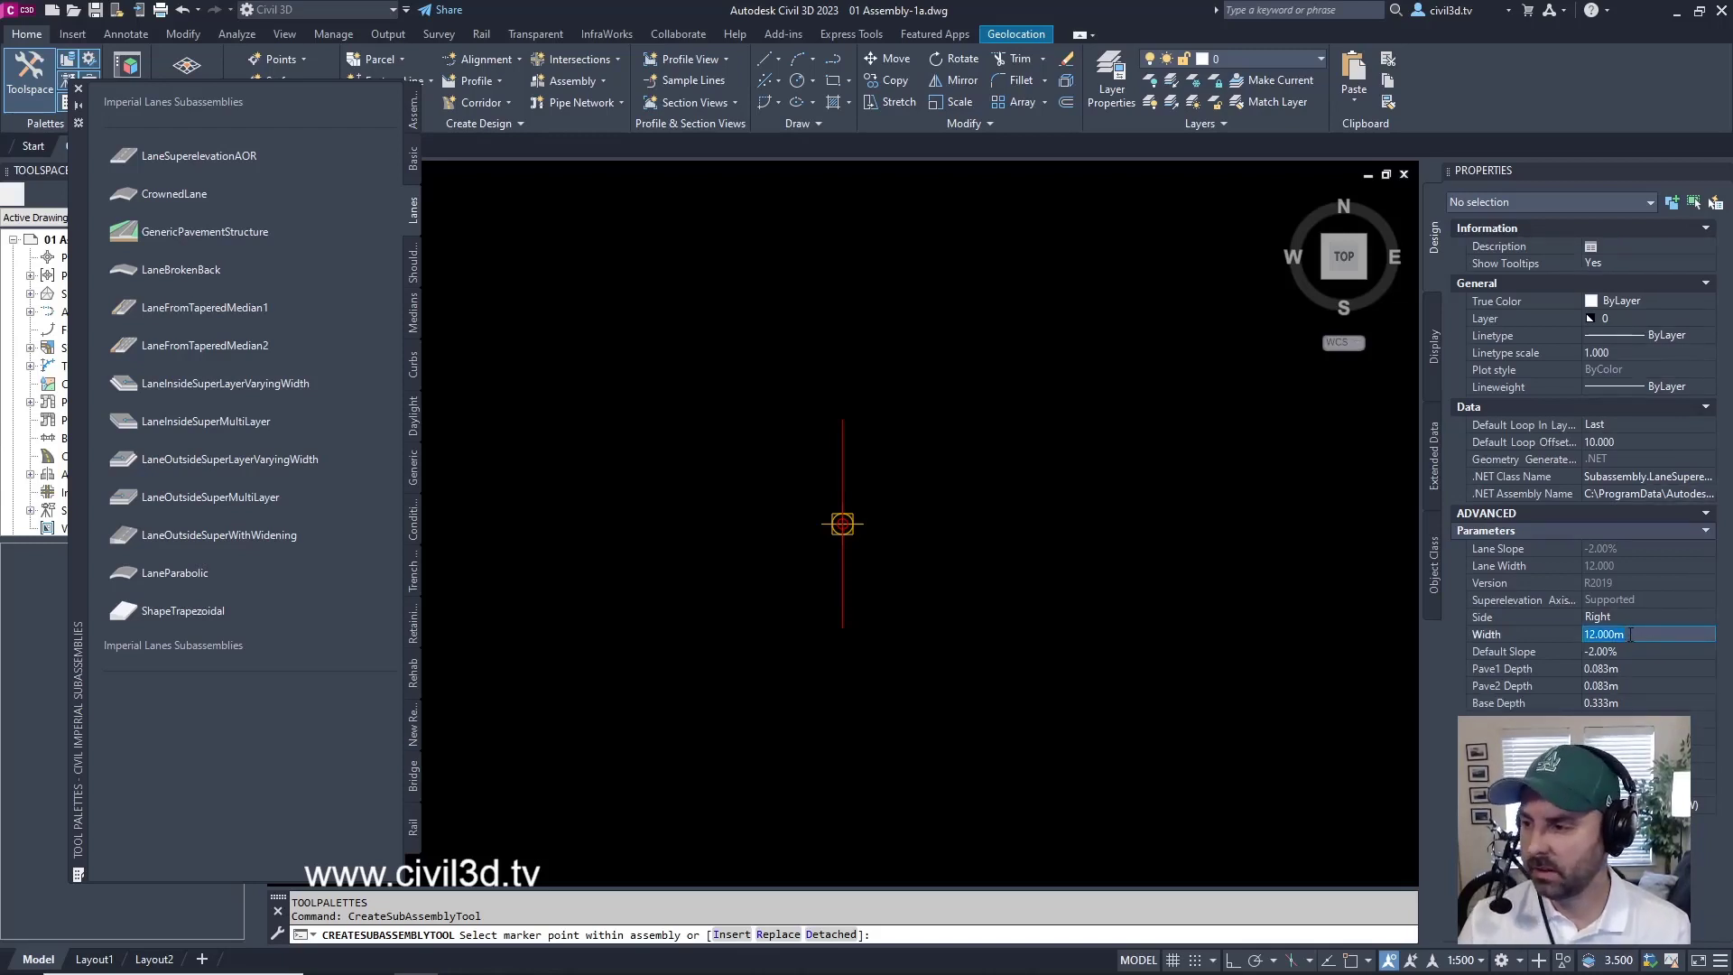
text(3.5)
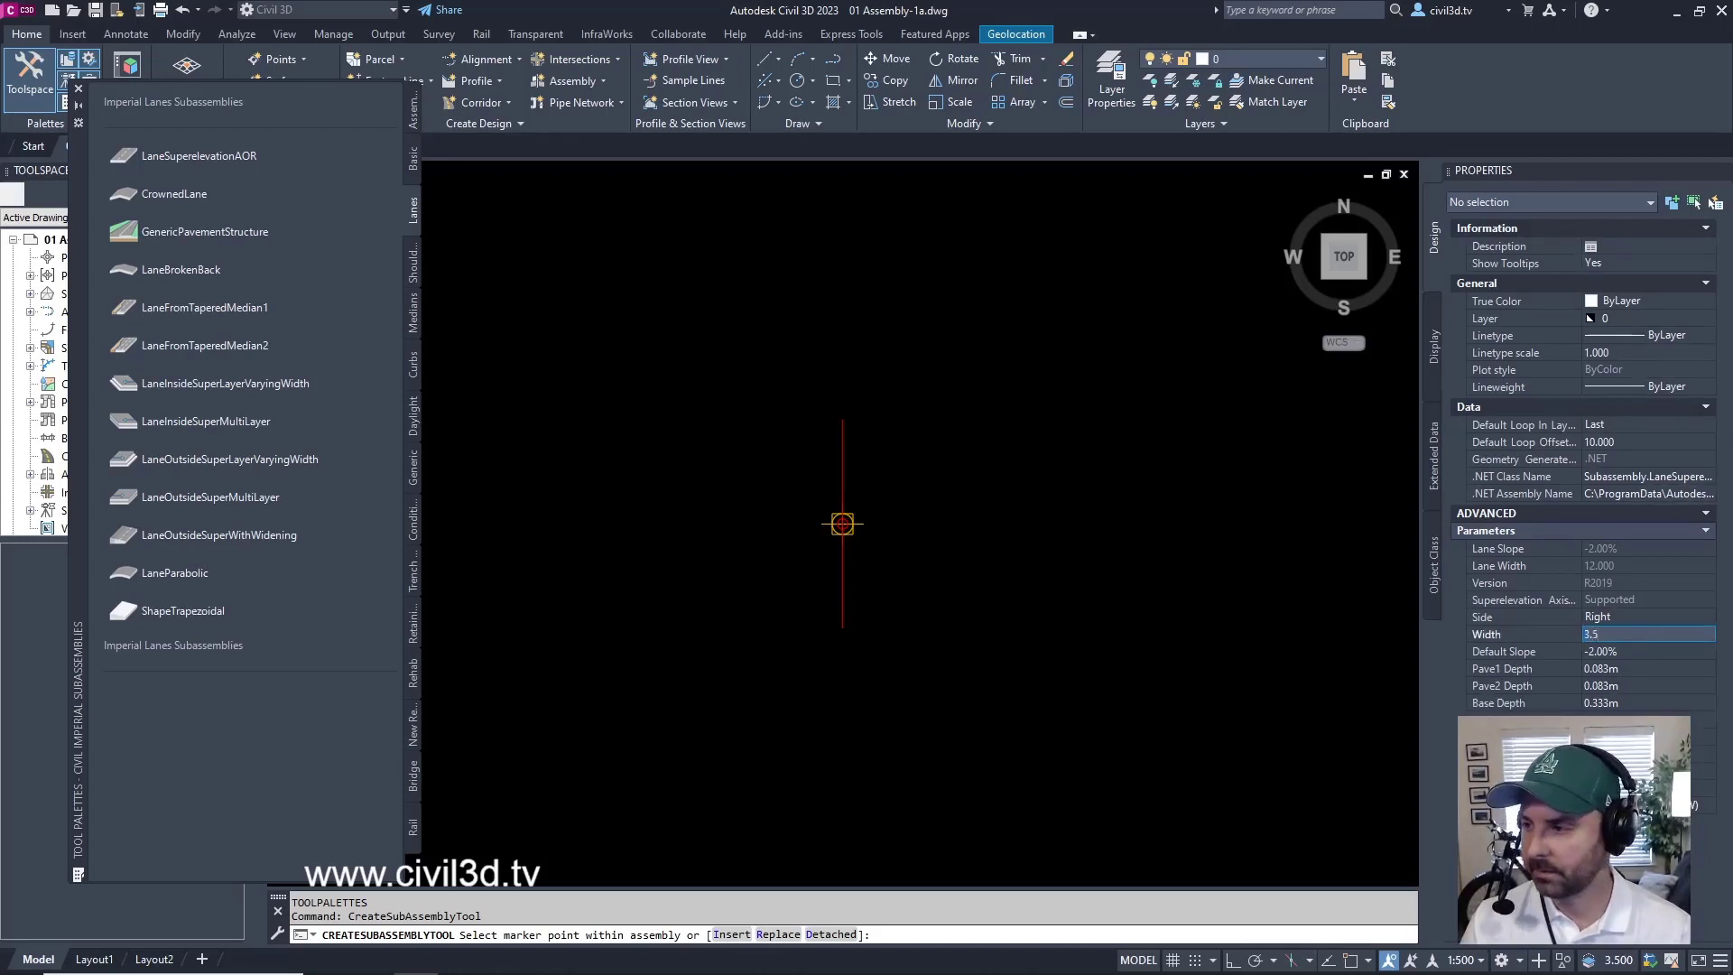
key(Tab)
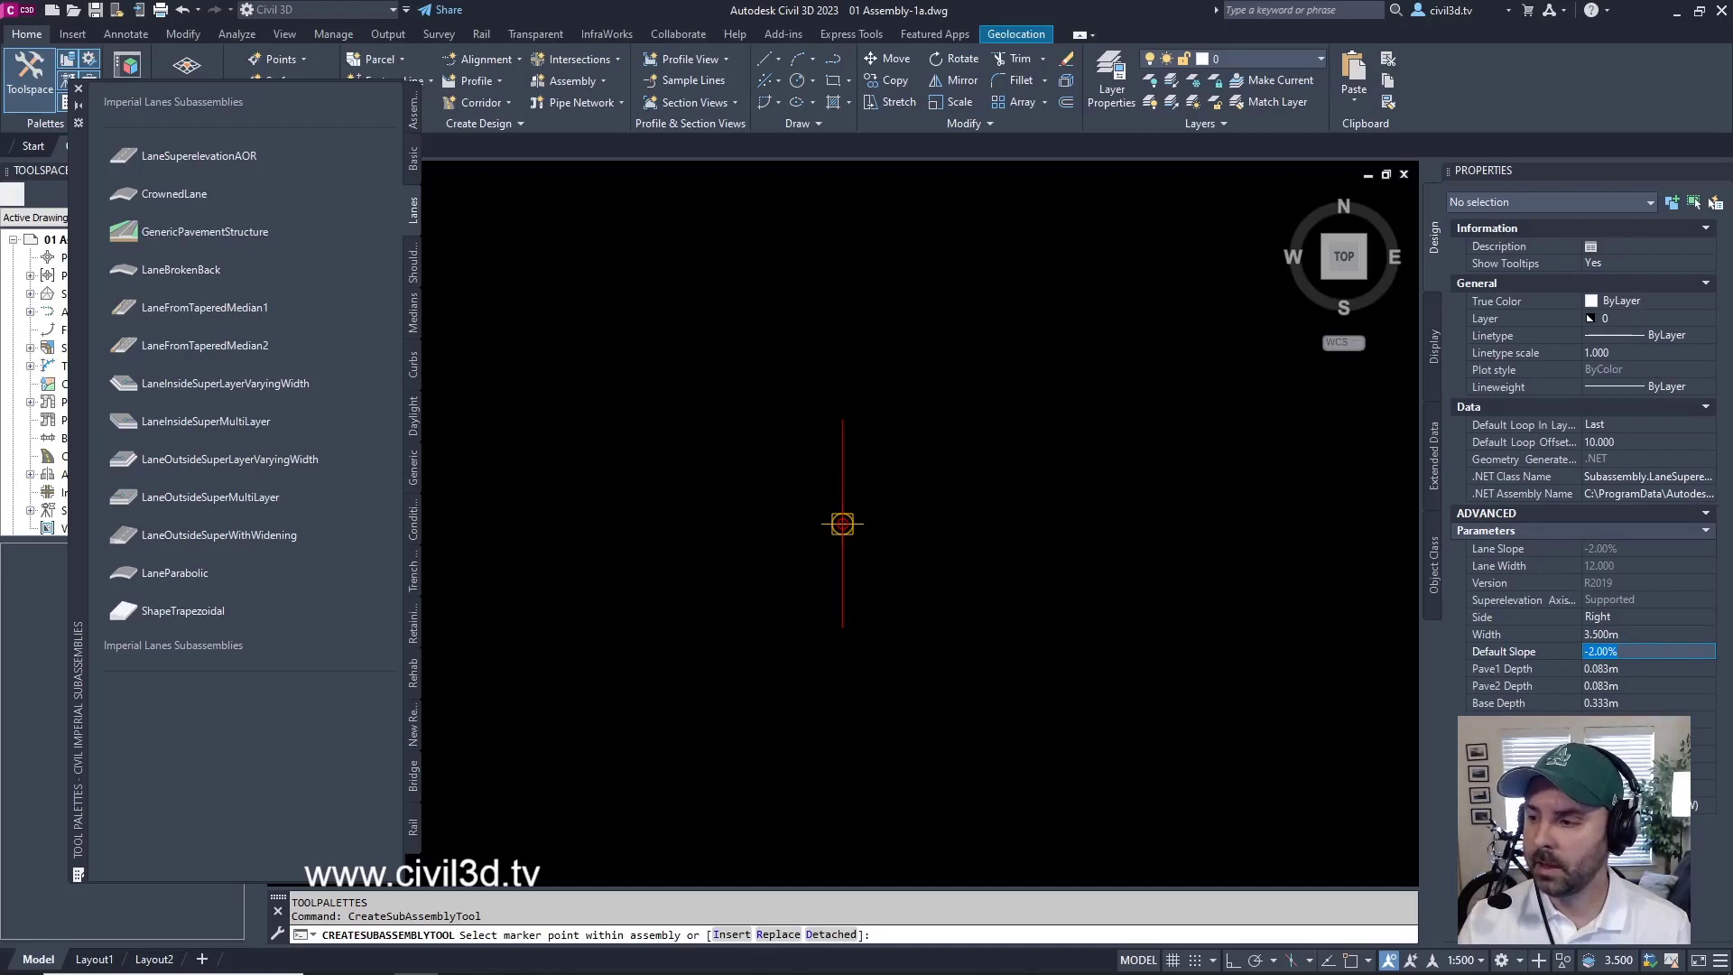
click(1624, 770)
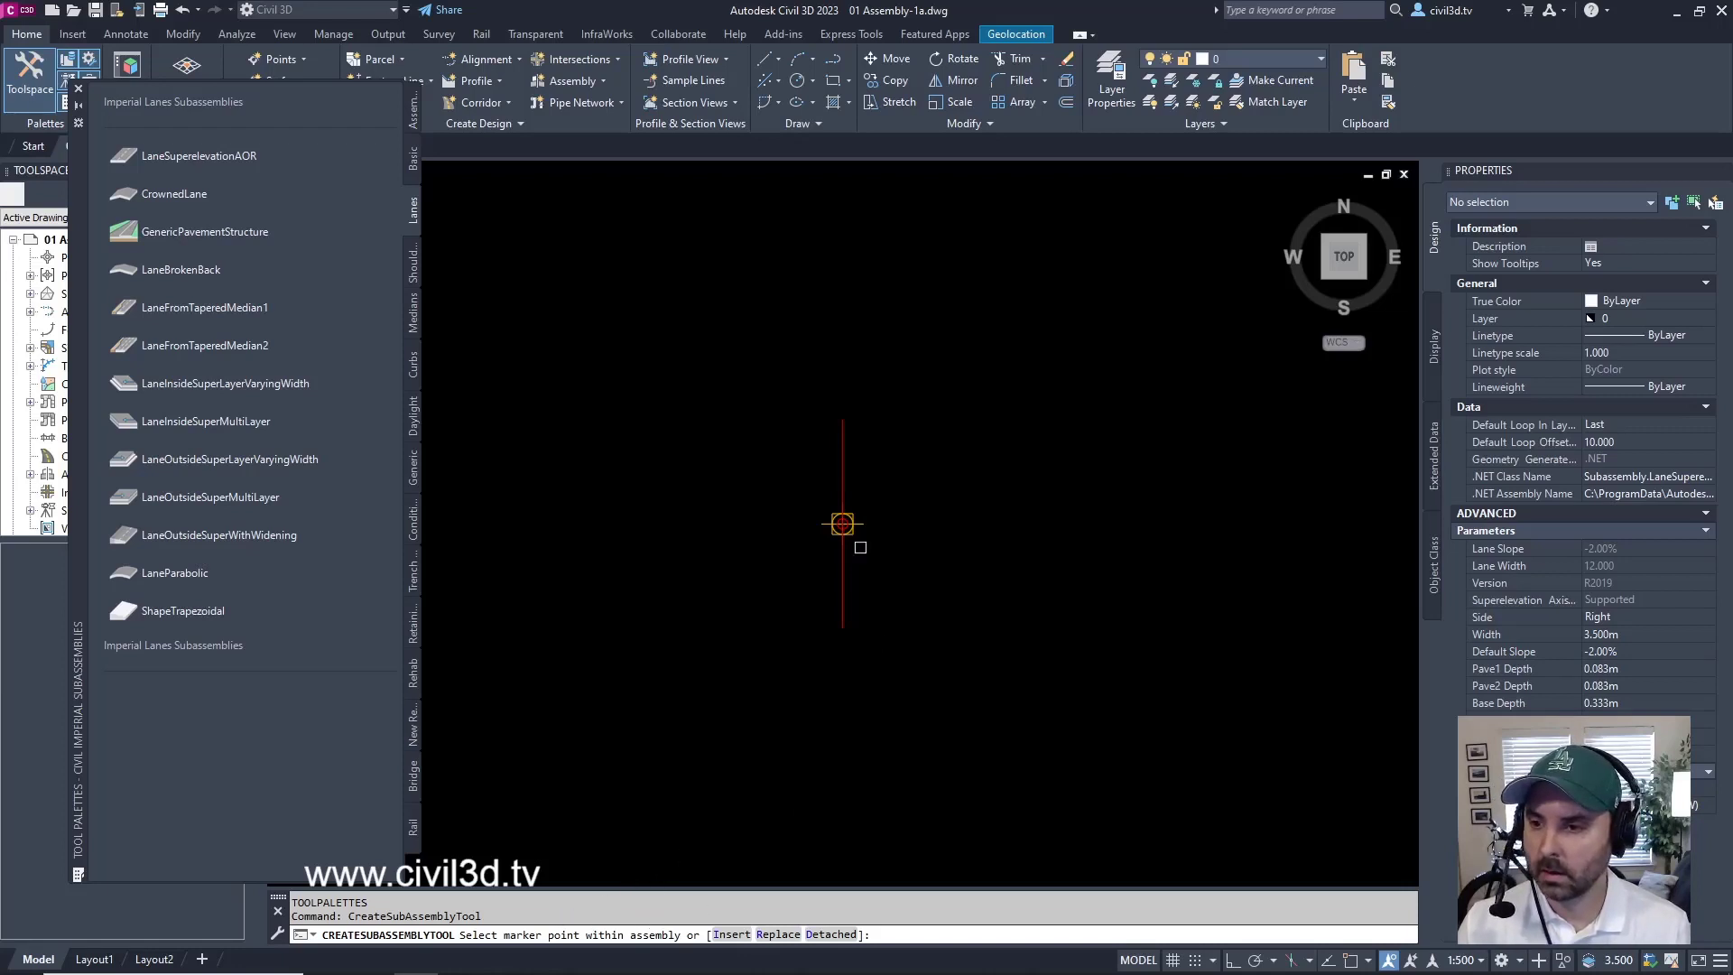
scroll(860, 547, up, 5)
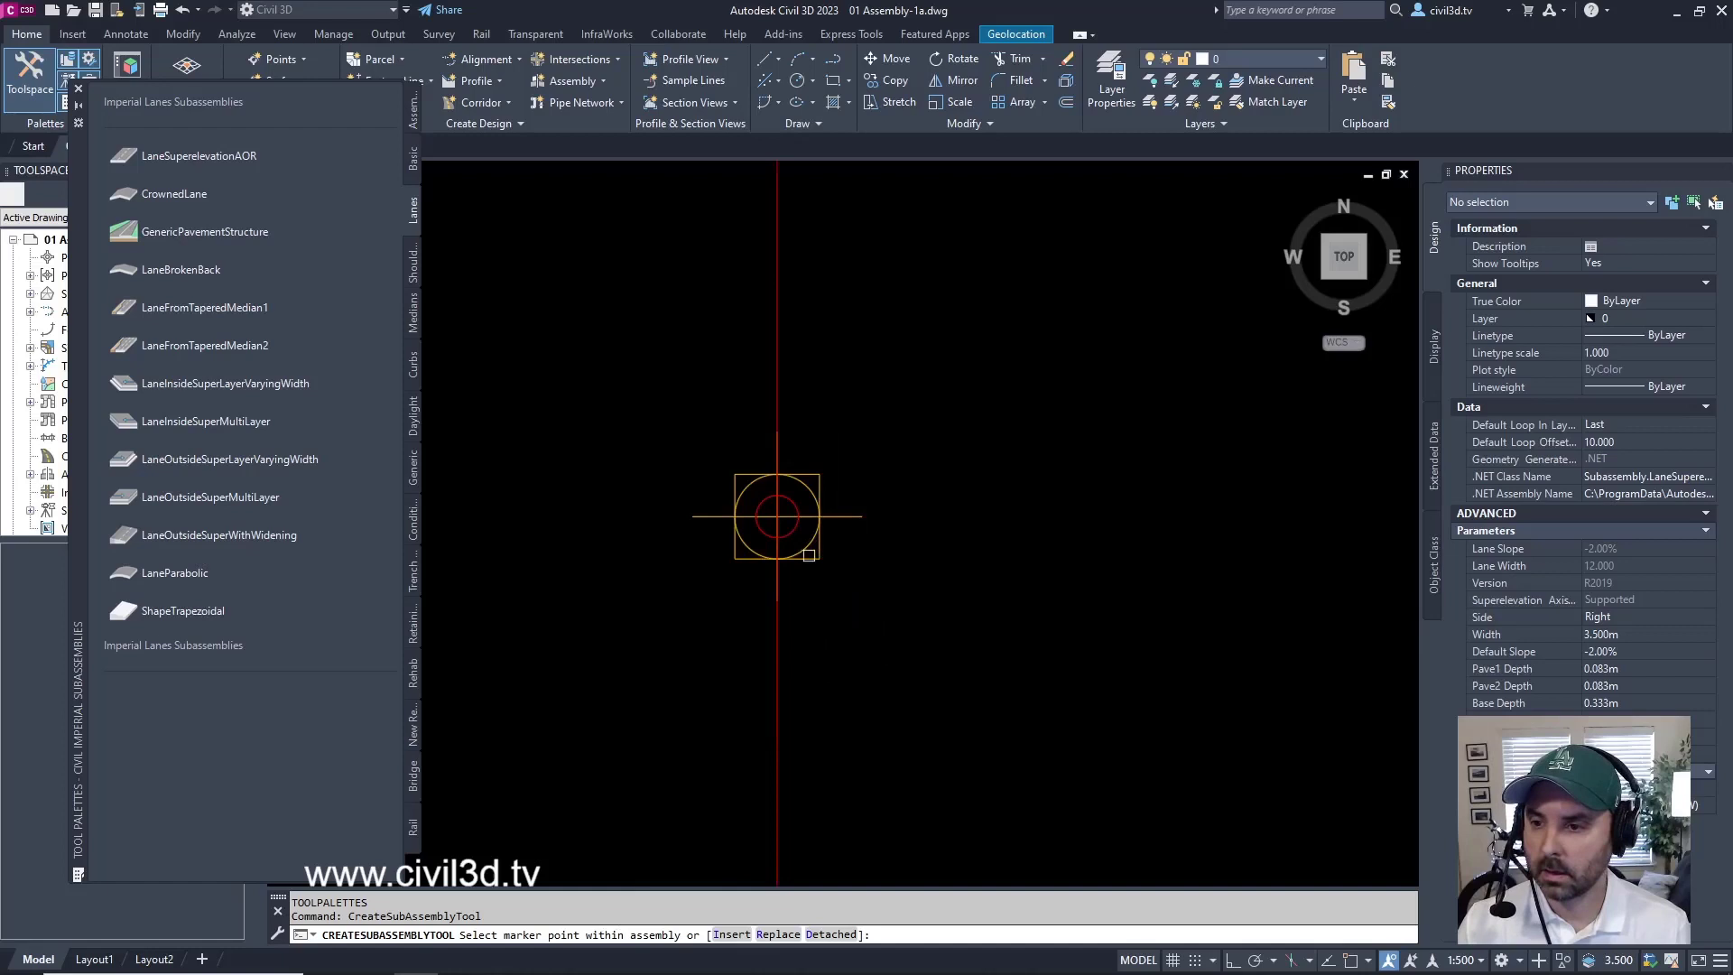
click(821, 551)
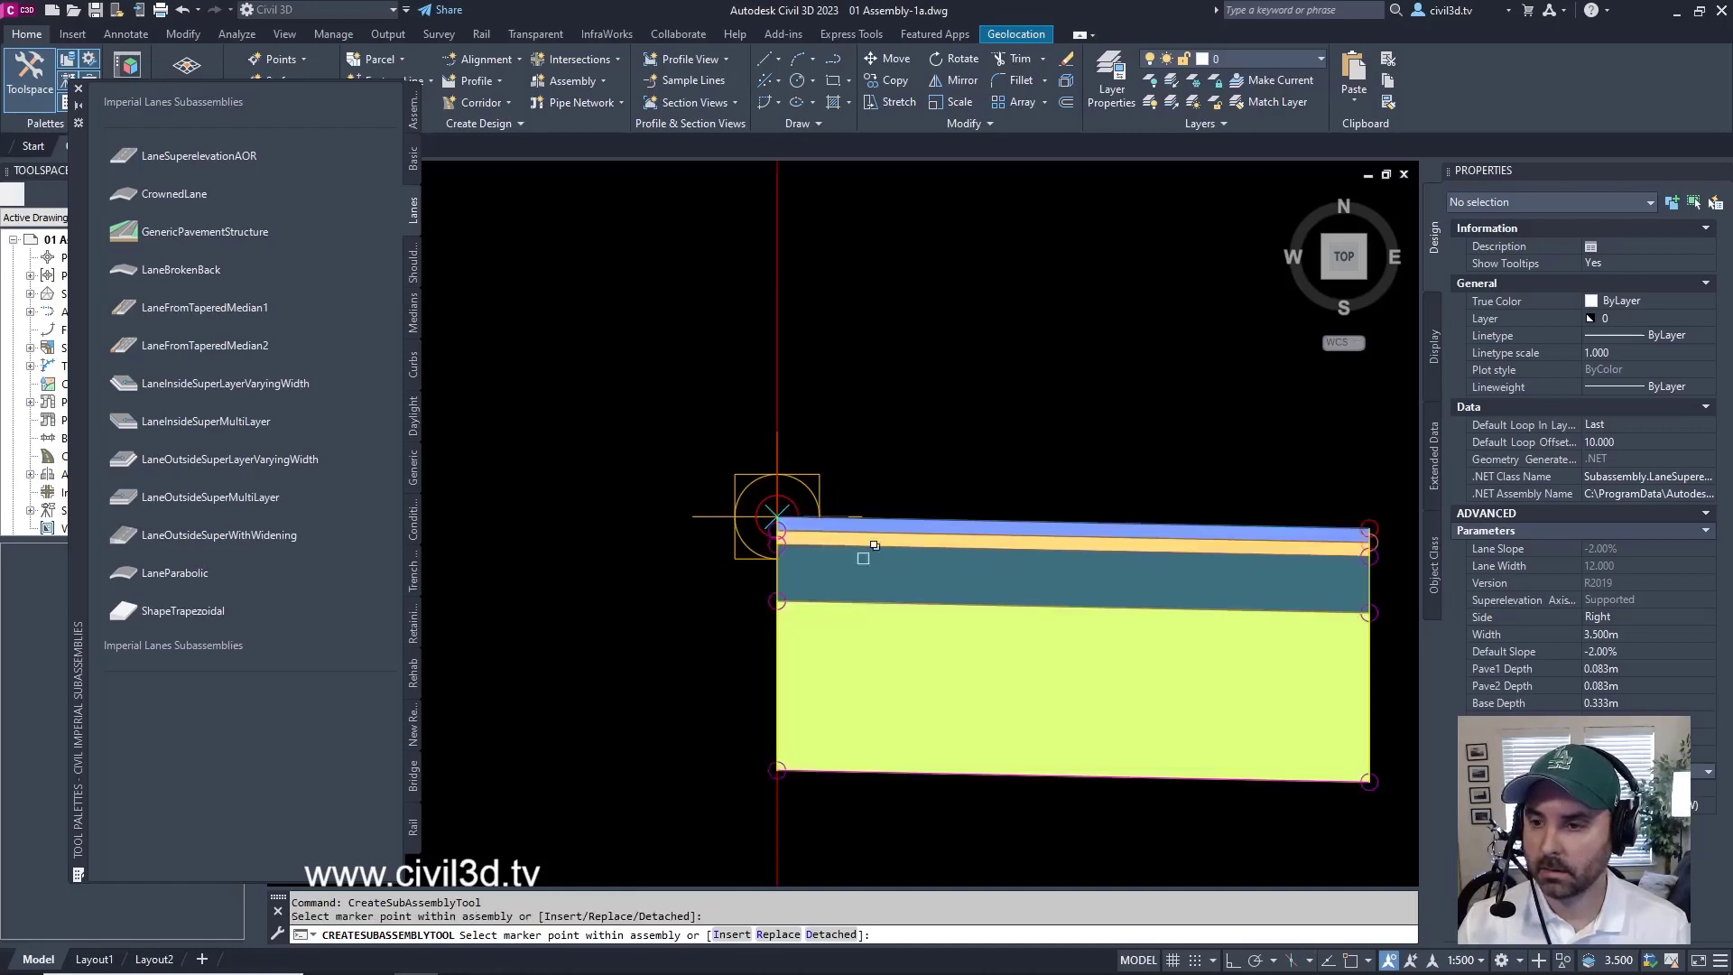
scroll(839, 600, down, 3)
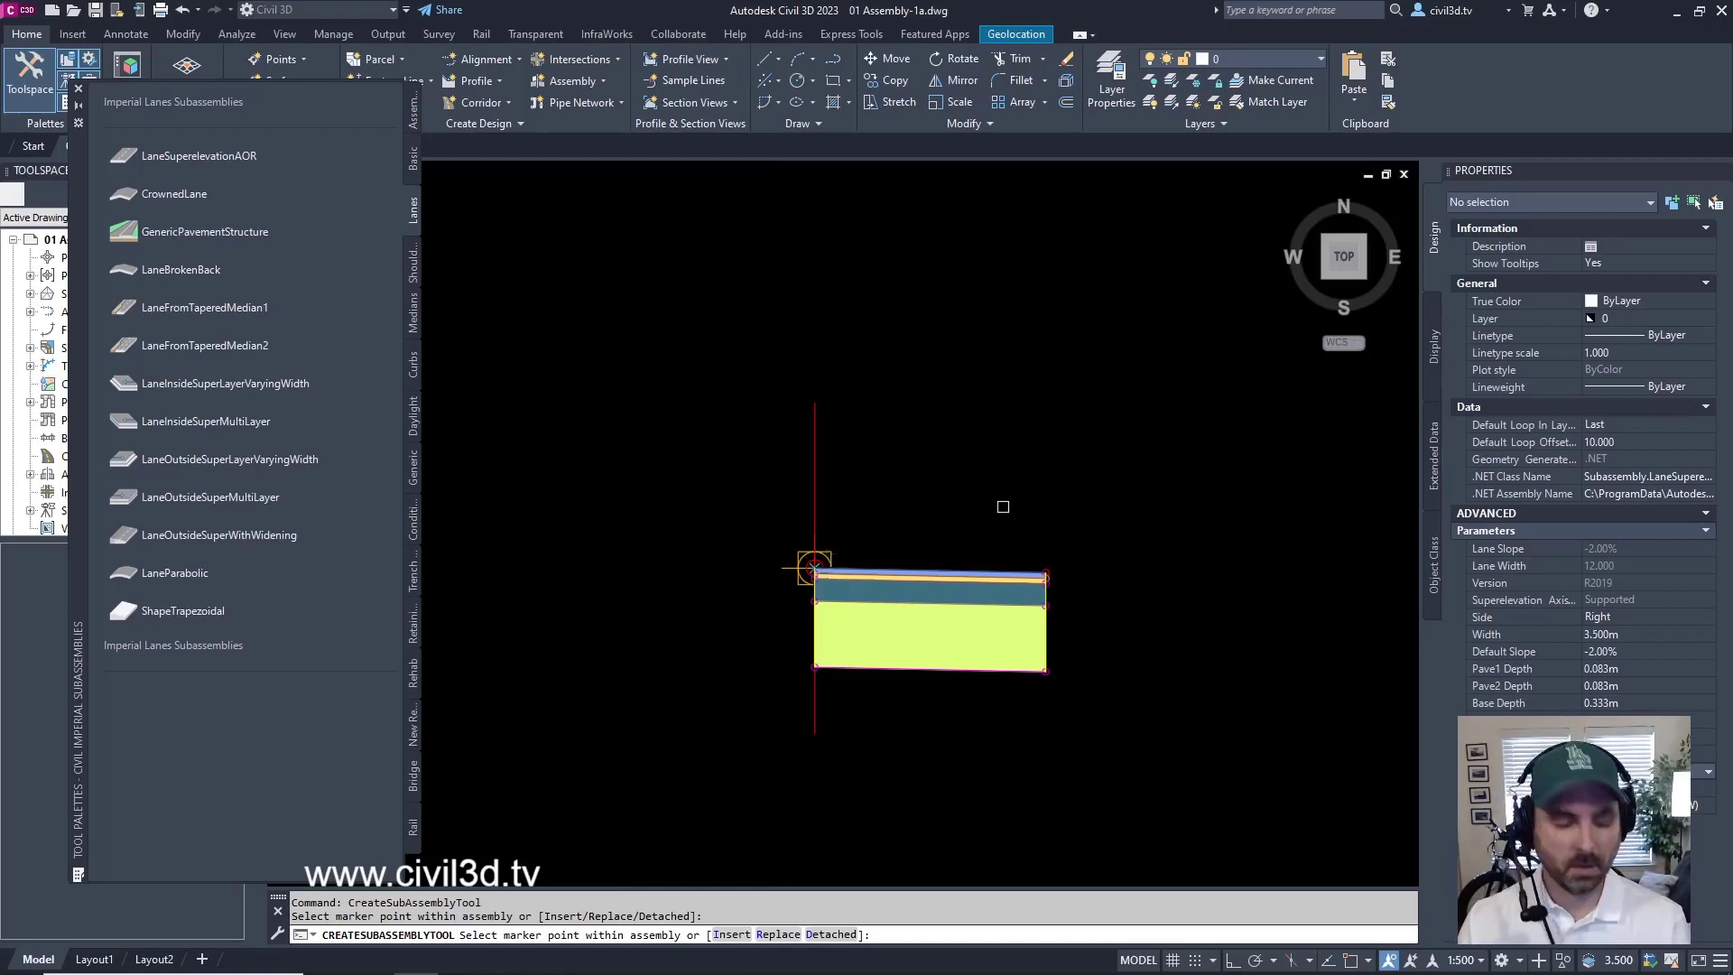
- Change the right-side lane's Width to 13.5 m in the Properties palette
key(Escape)
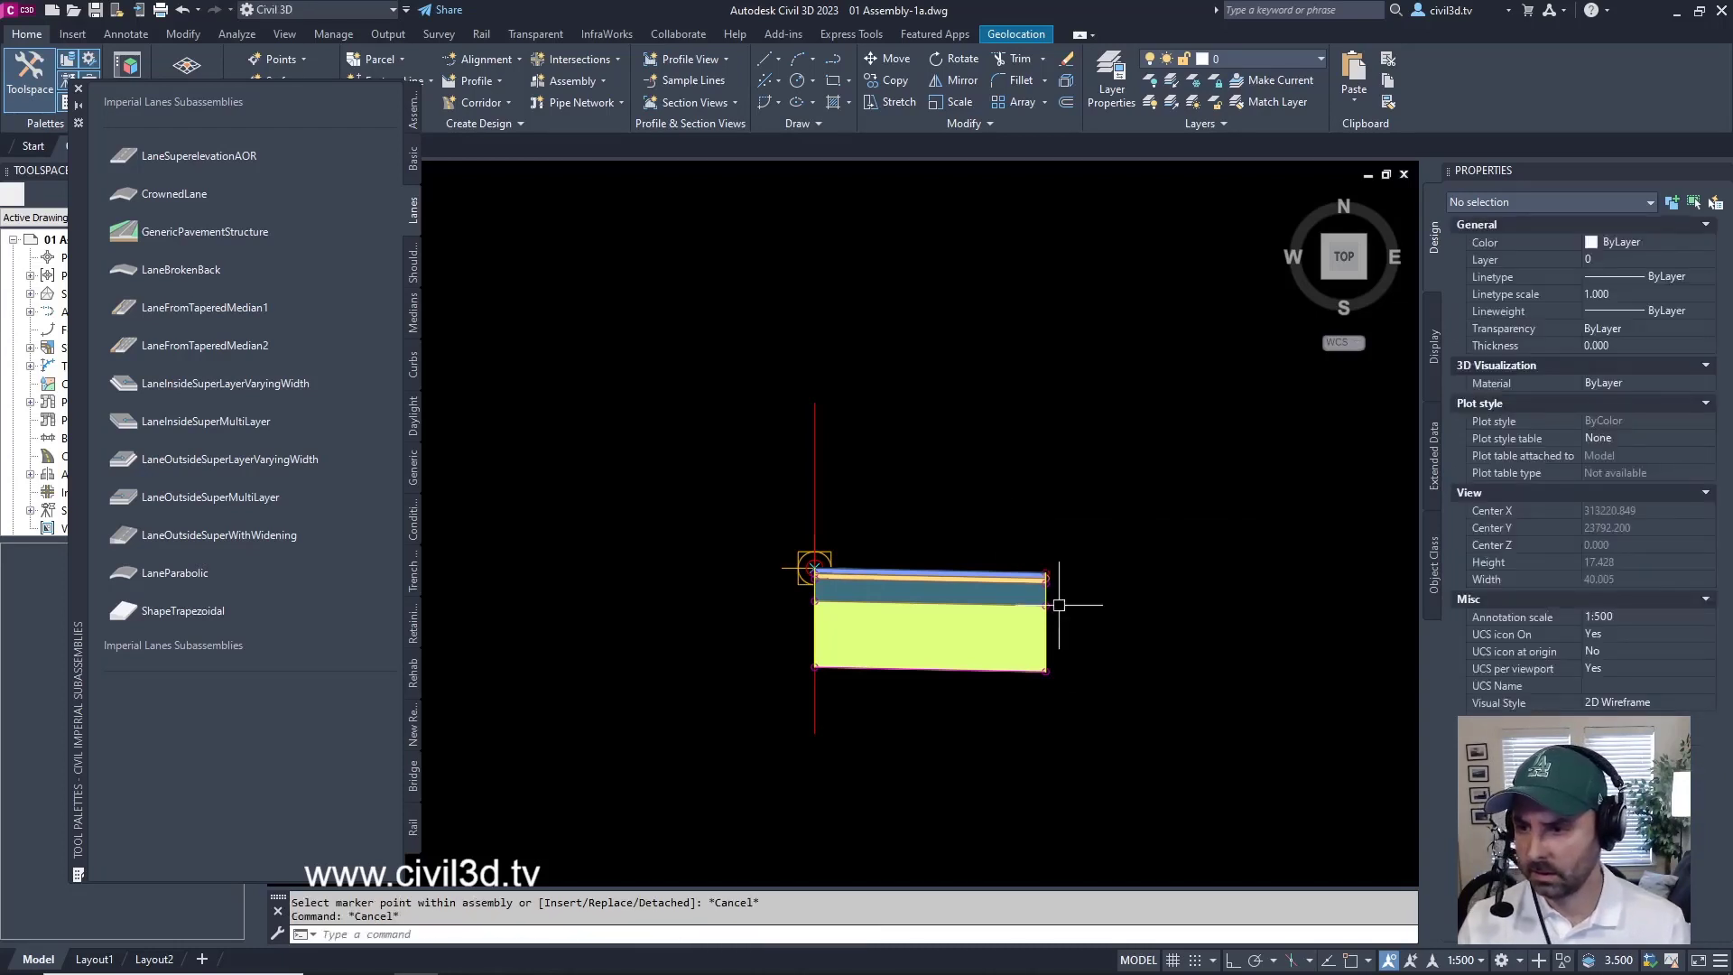
click(986, 572)
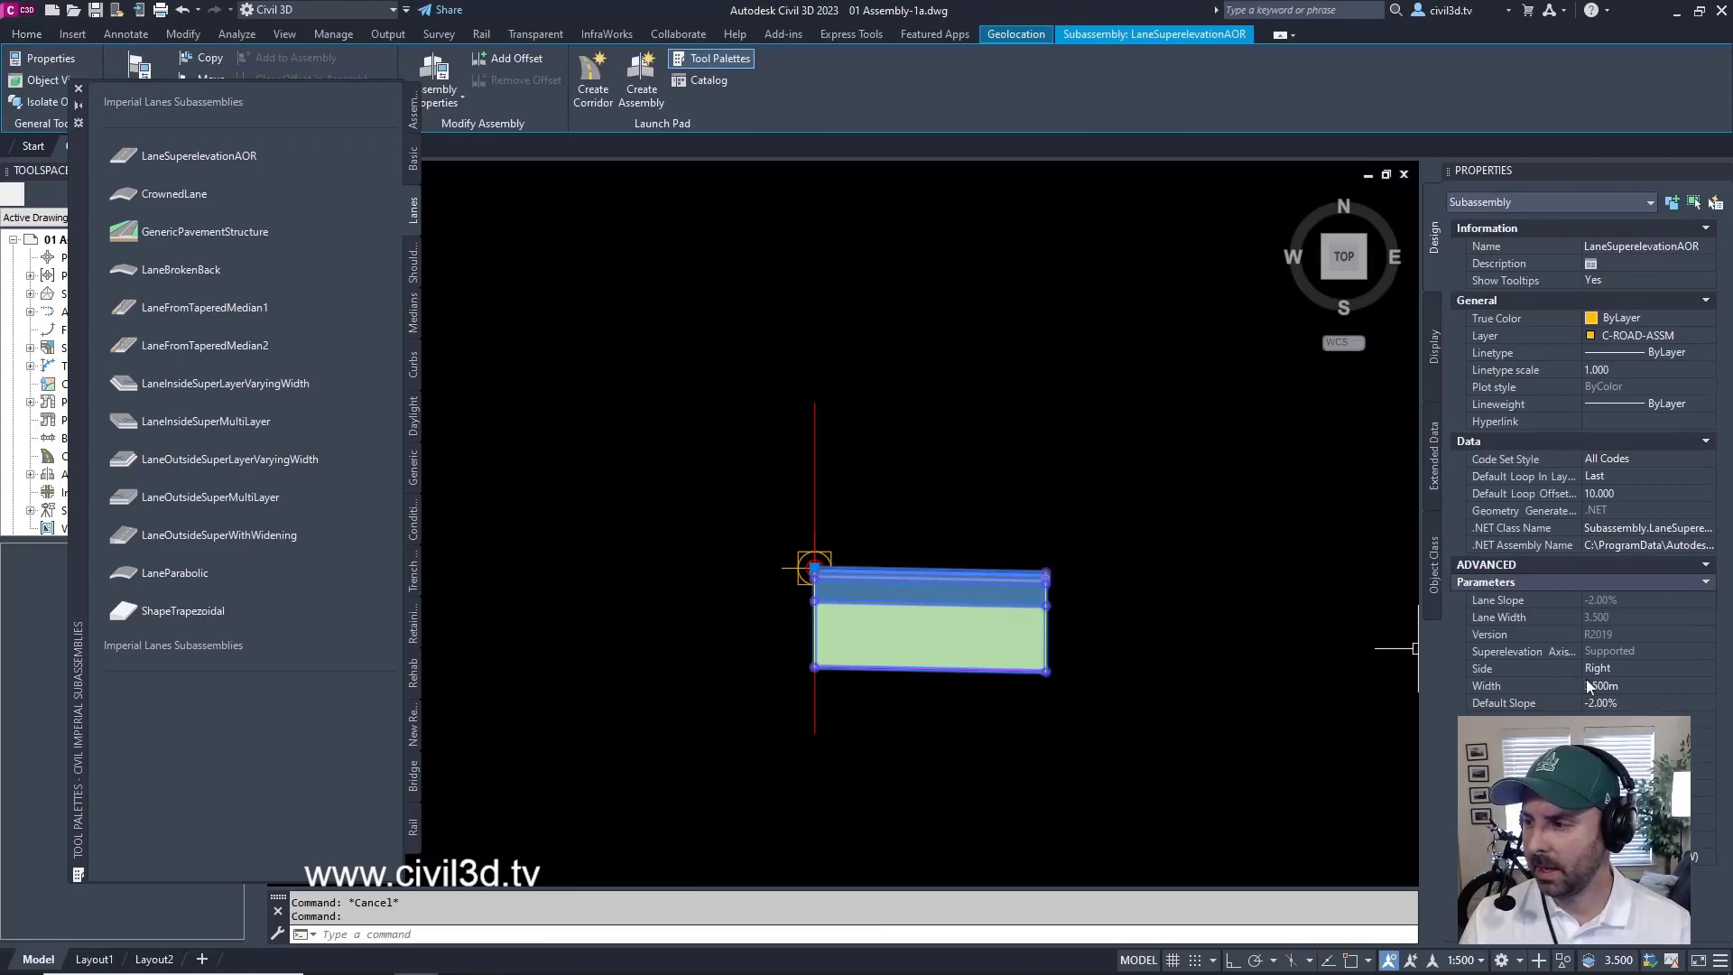
click(1626, 685)
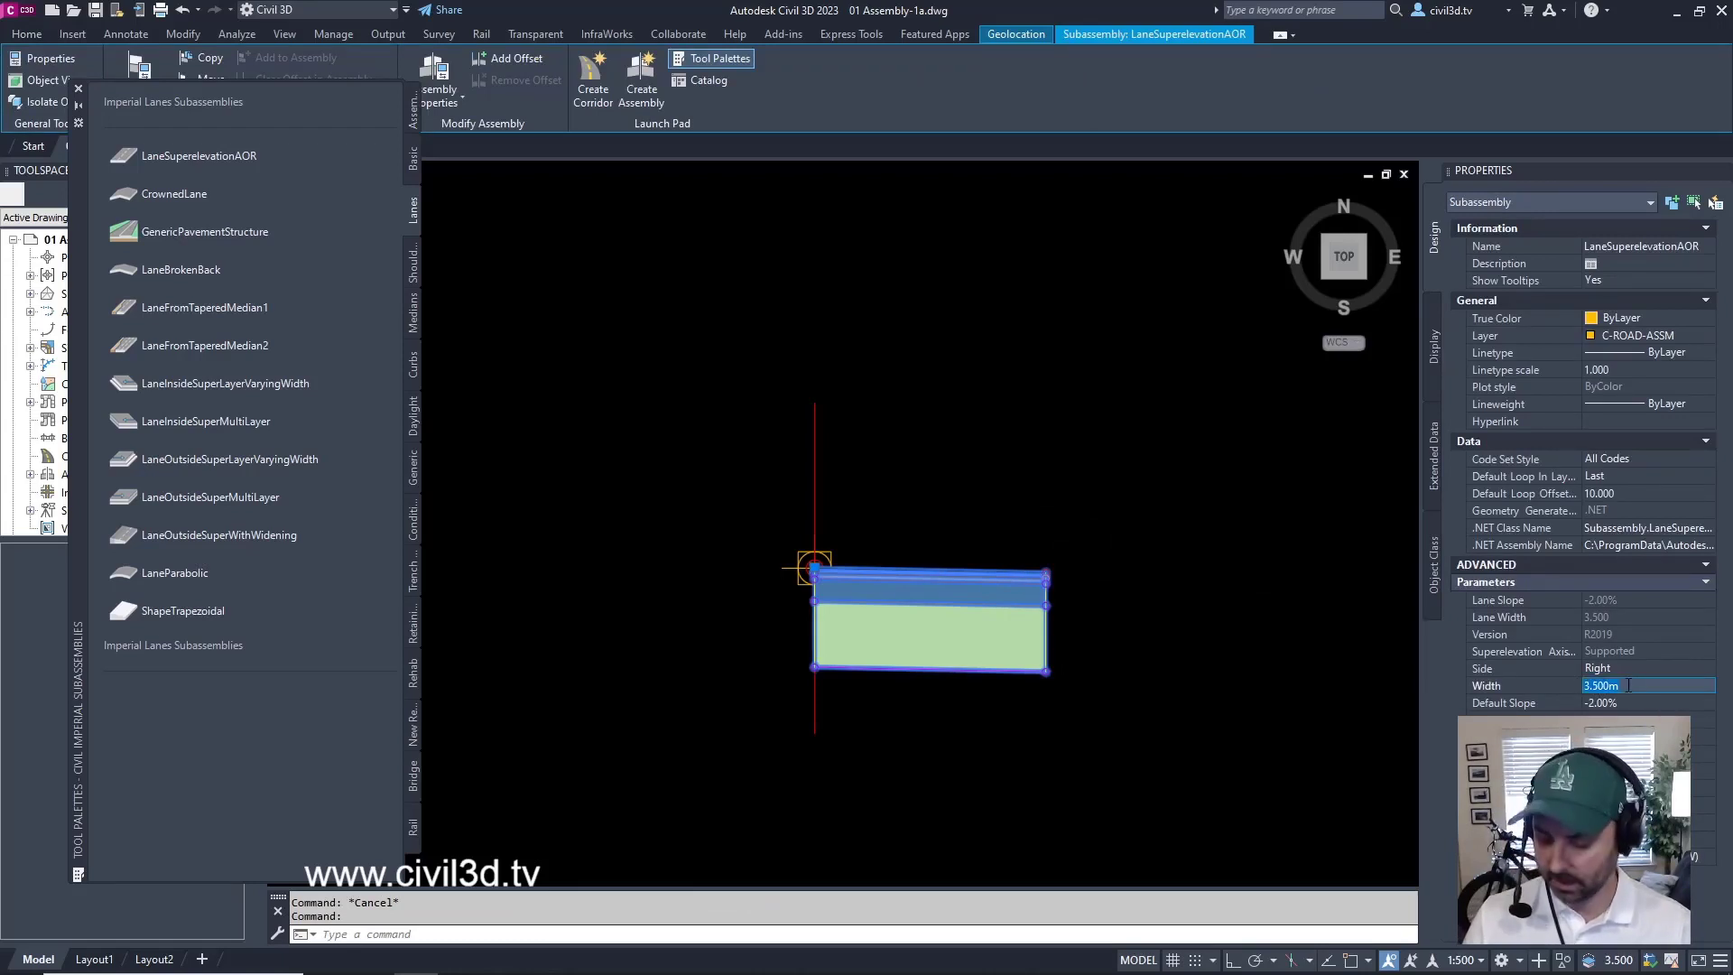
text(13.5)
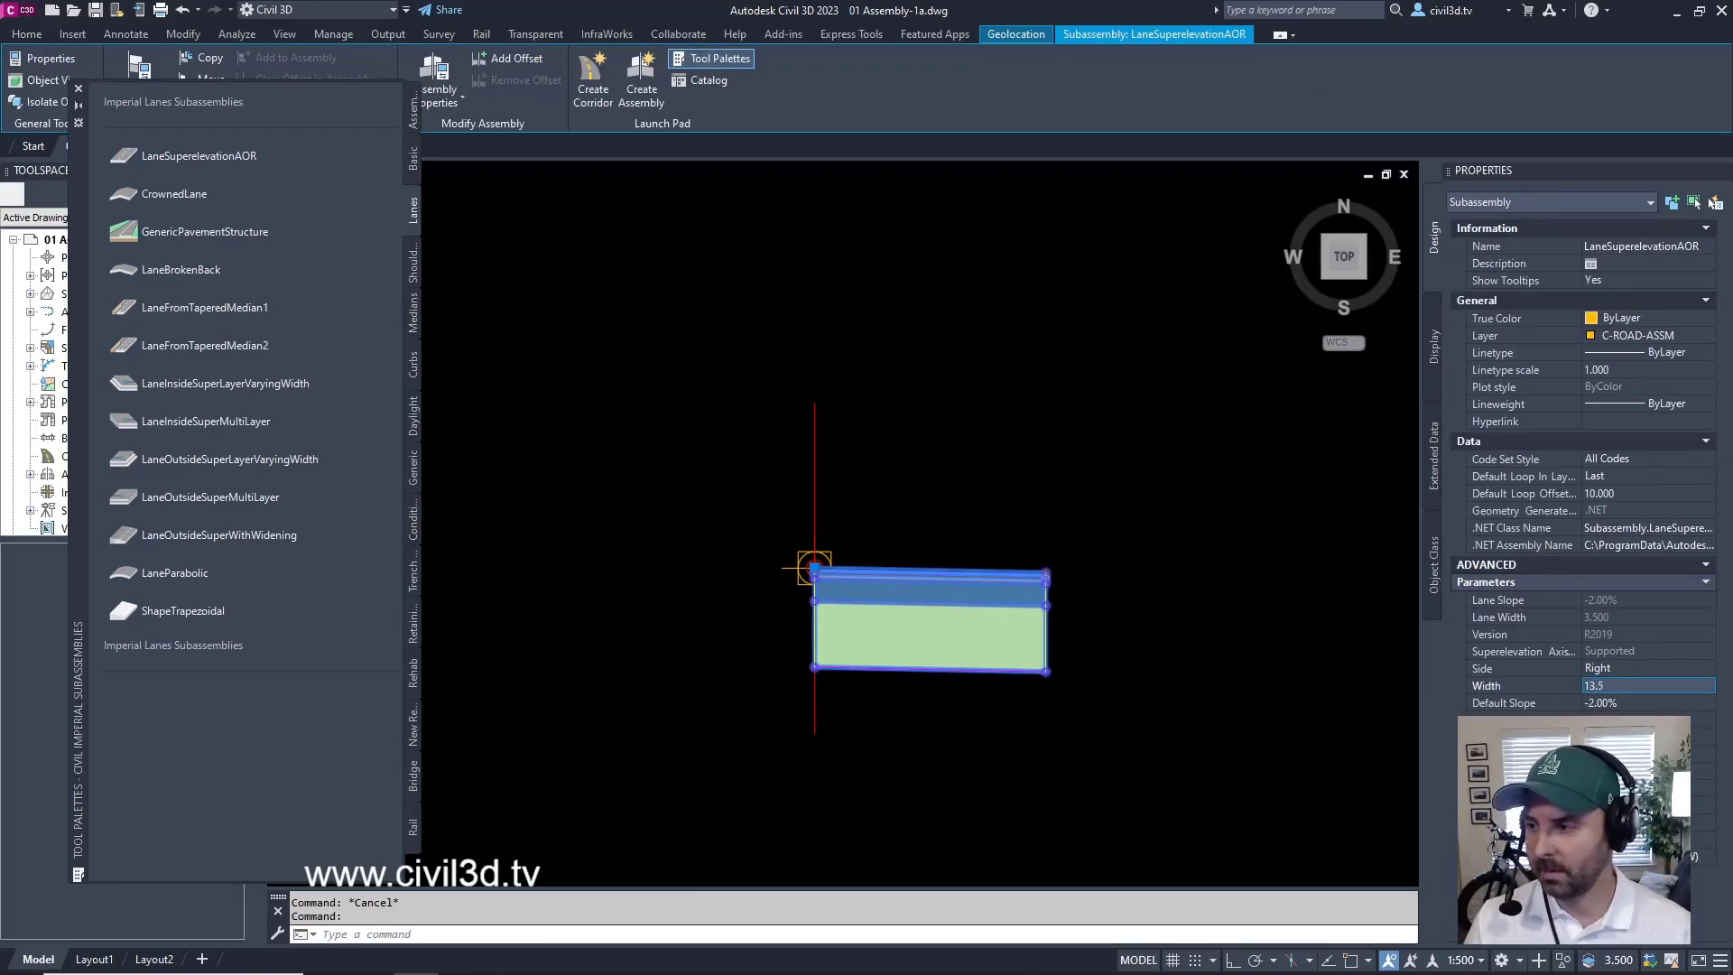
key(Tab)
scroll(943, 519, down, 4)
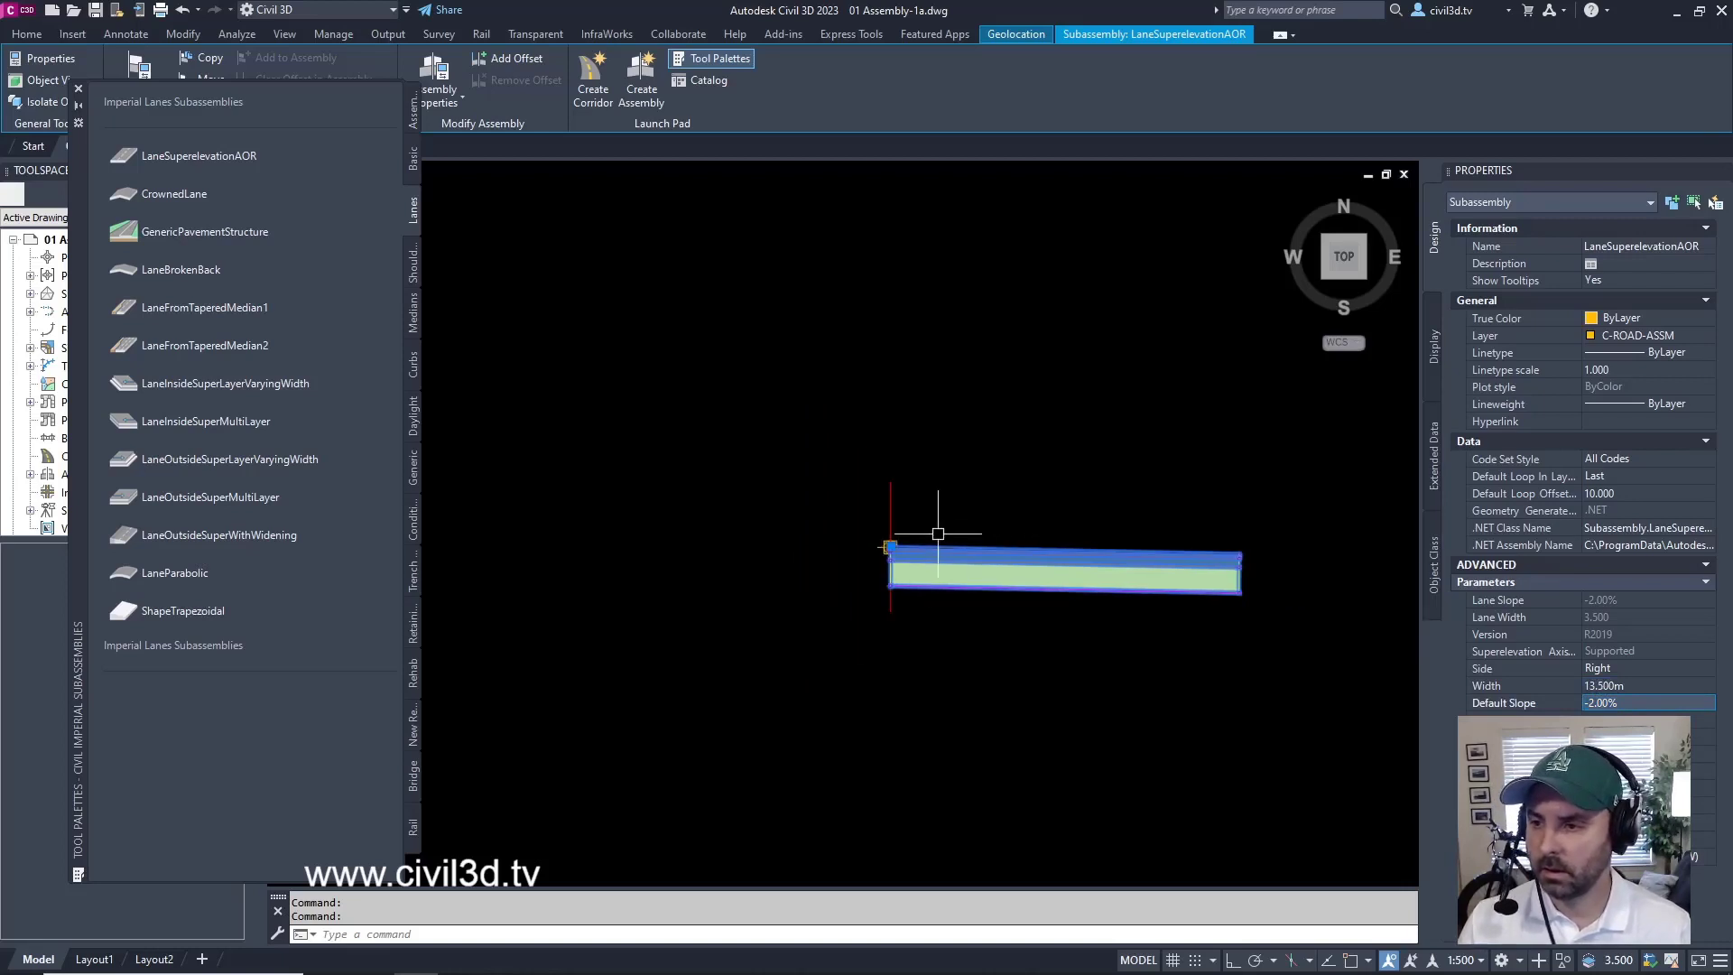
middle_drag(1115, 524, 816, 561)
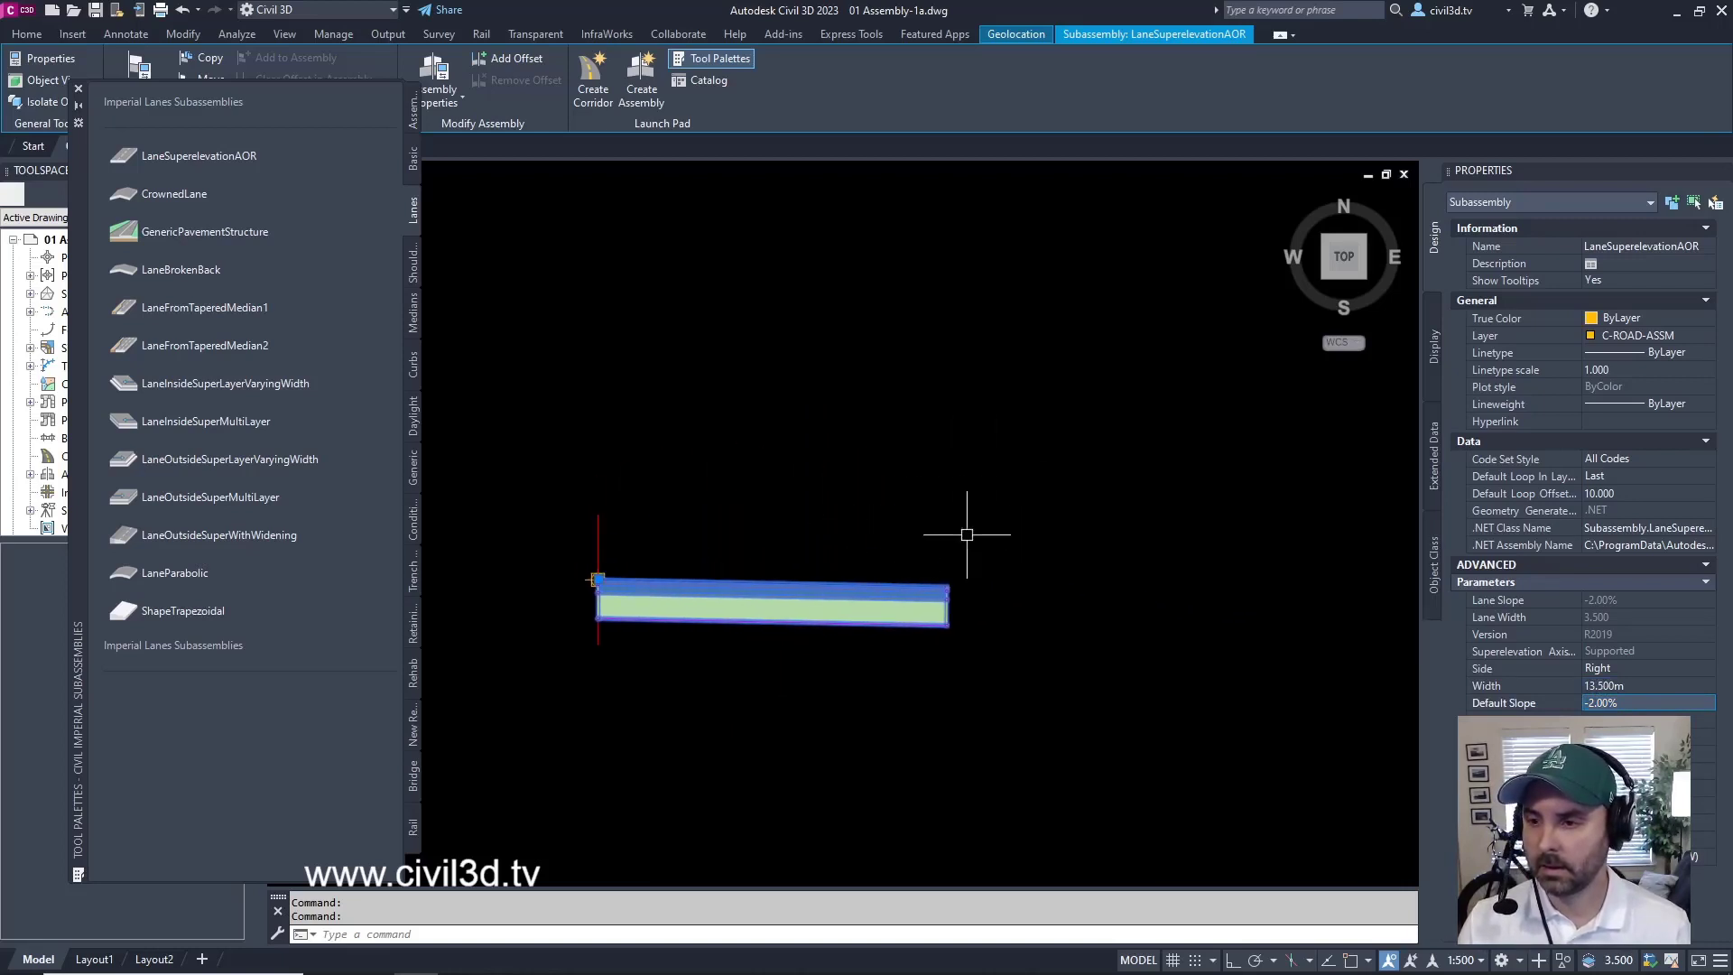
key(Escape)
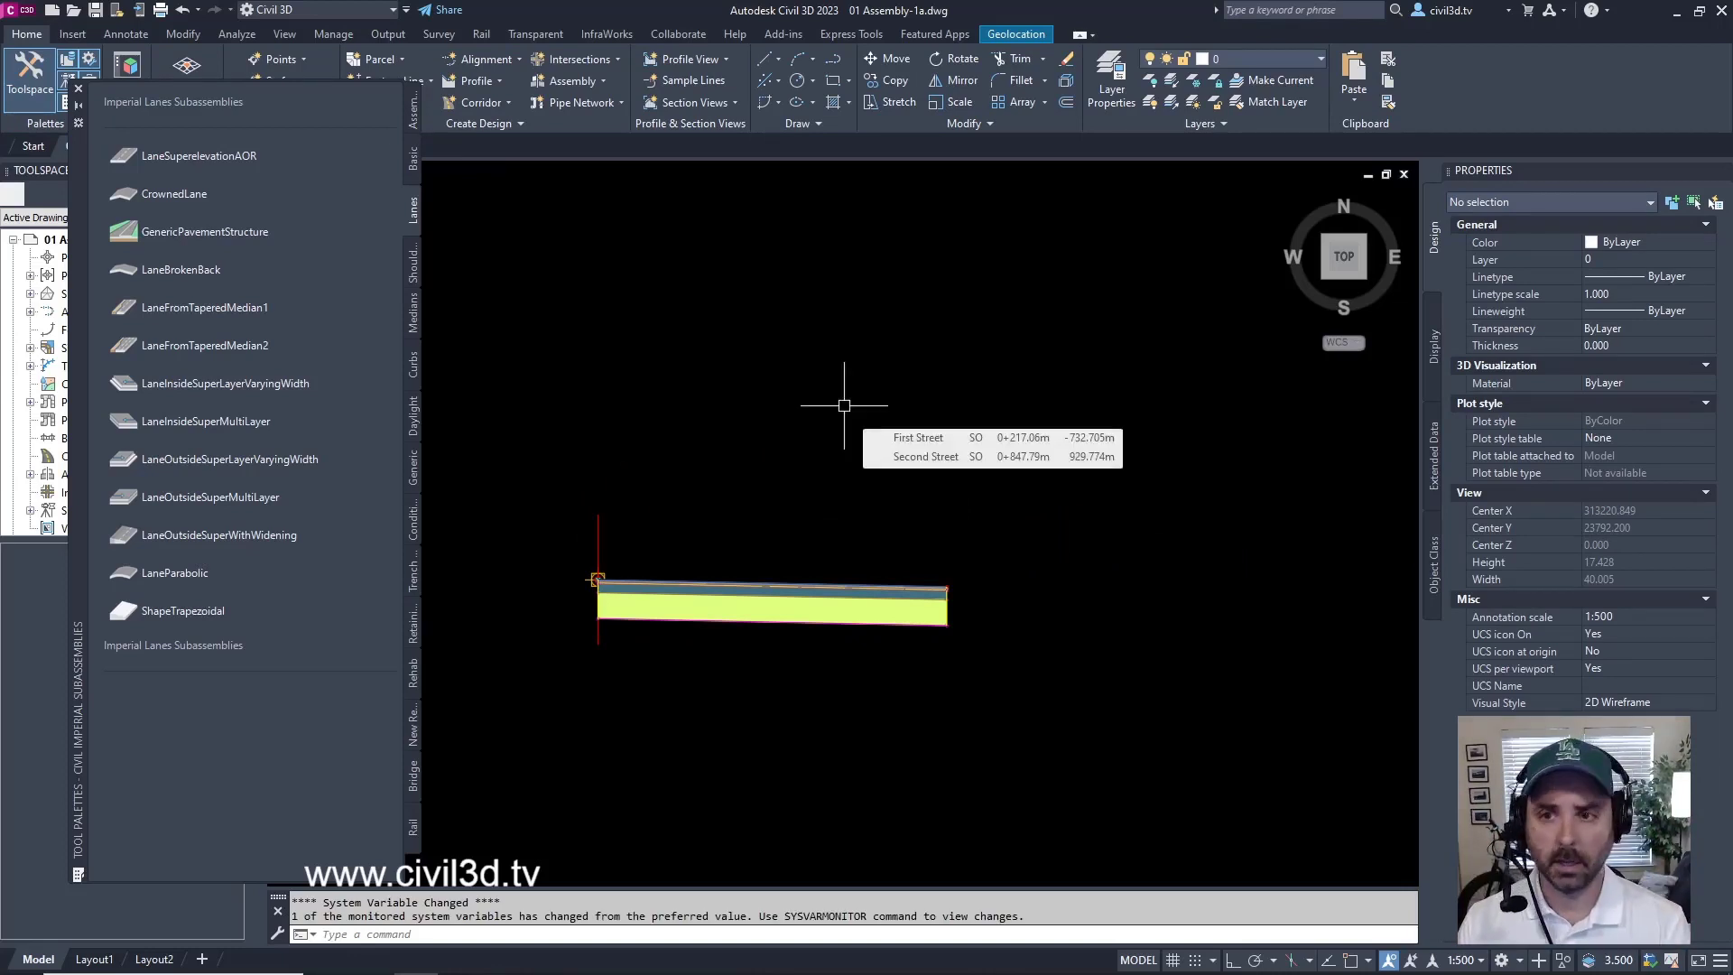
- Attach a BasicCurbAndGutter (1.5 m gutter at -6.00%) to the lane's outer top edge
click(413, 161)
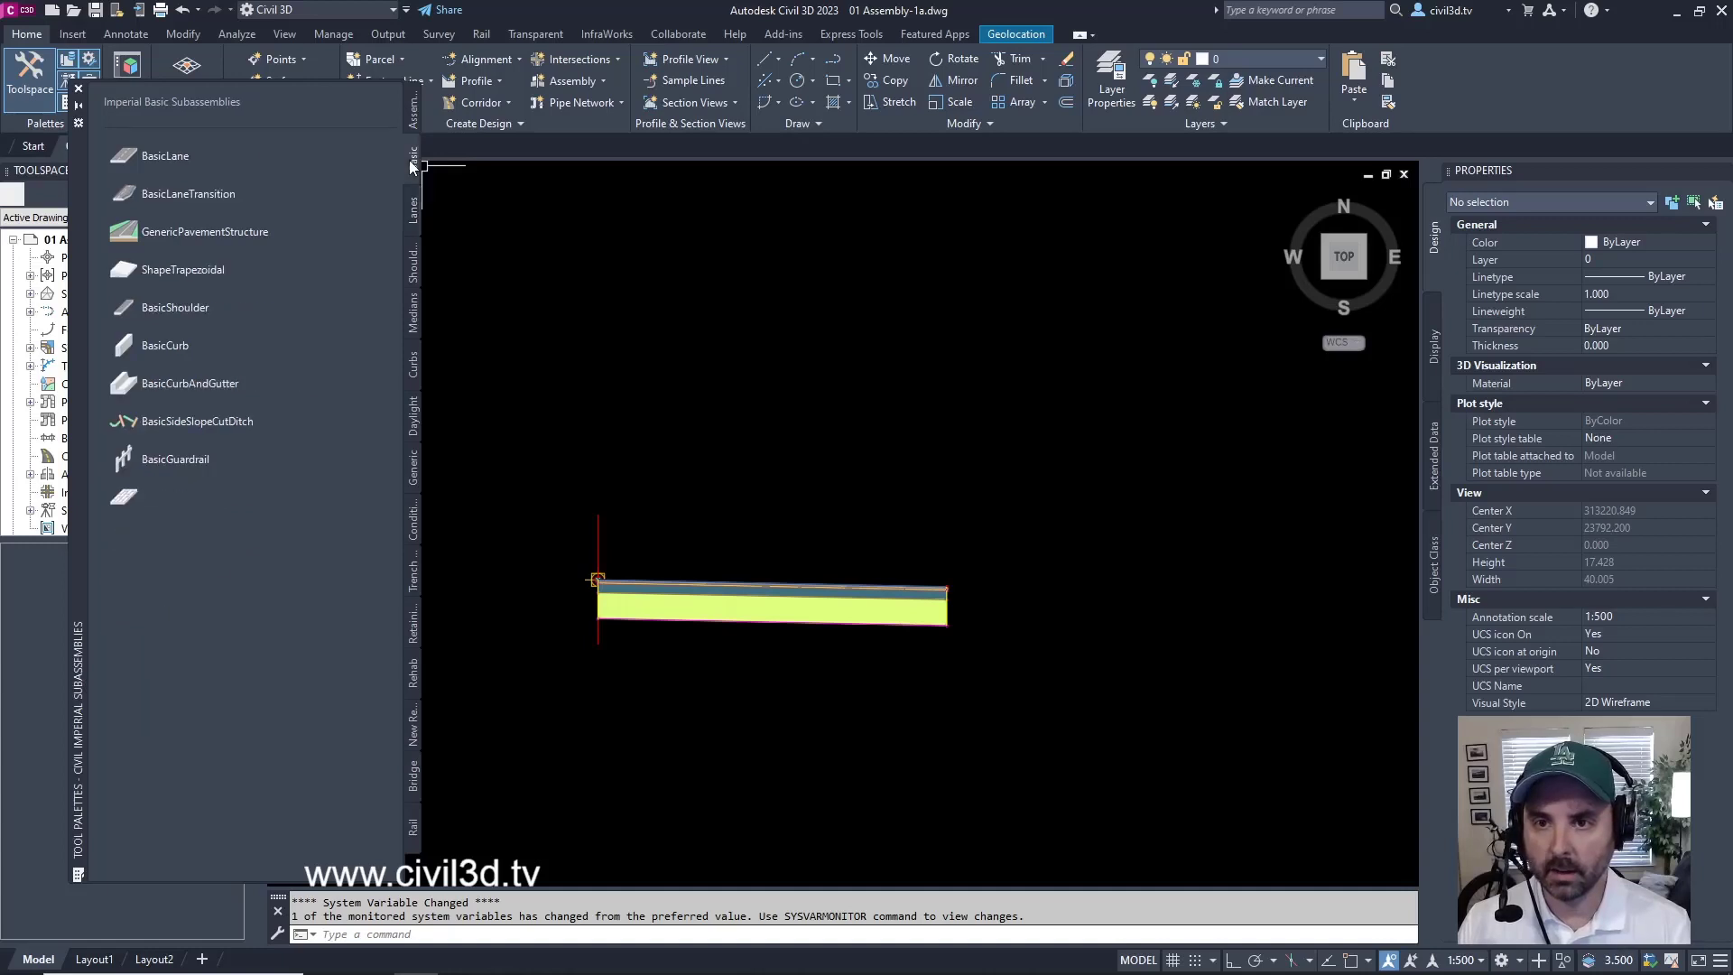
click(237, 383)
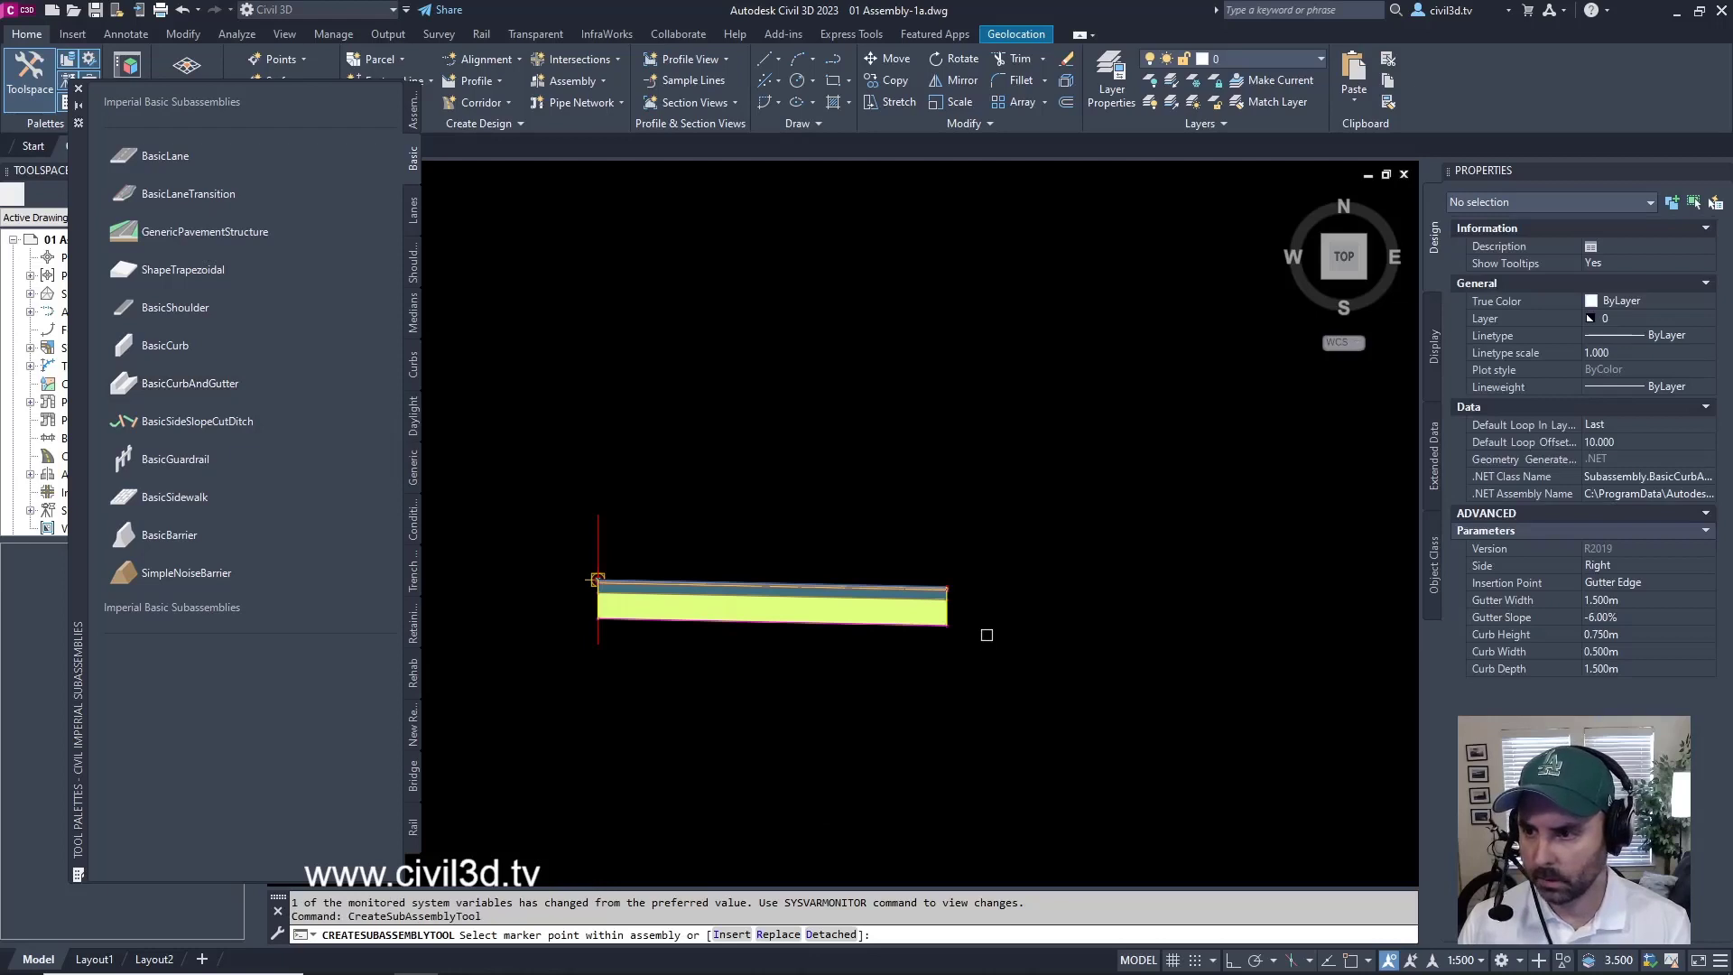
scroll(960, 608, up, 6)
middle_drag(792, 414, 869, 547)
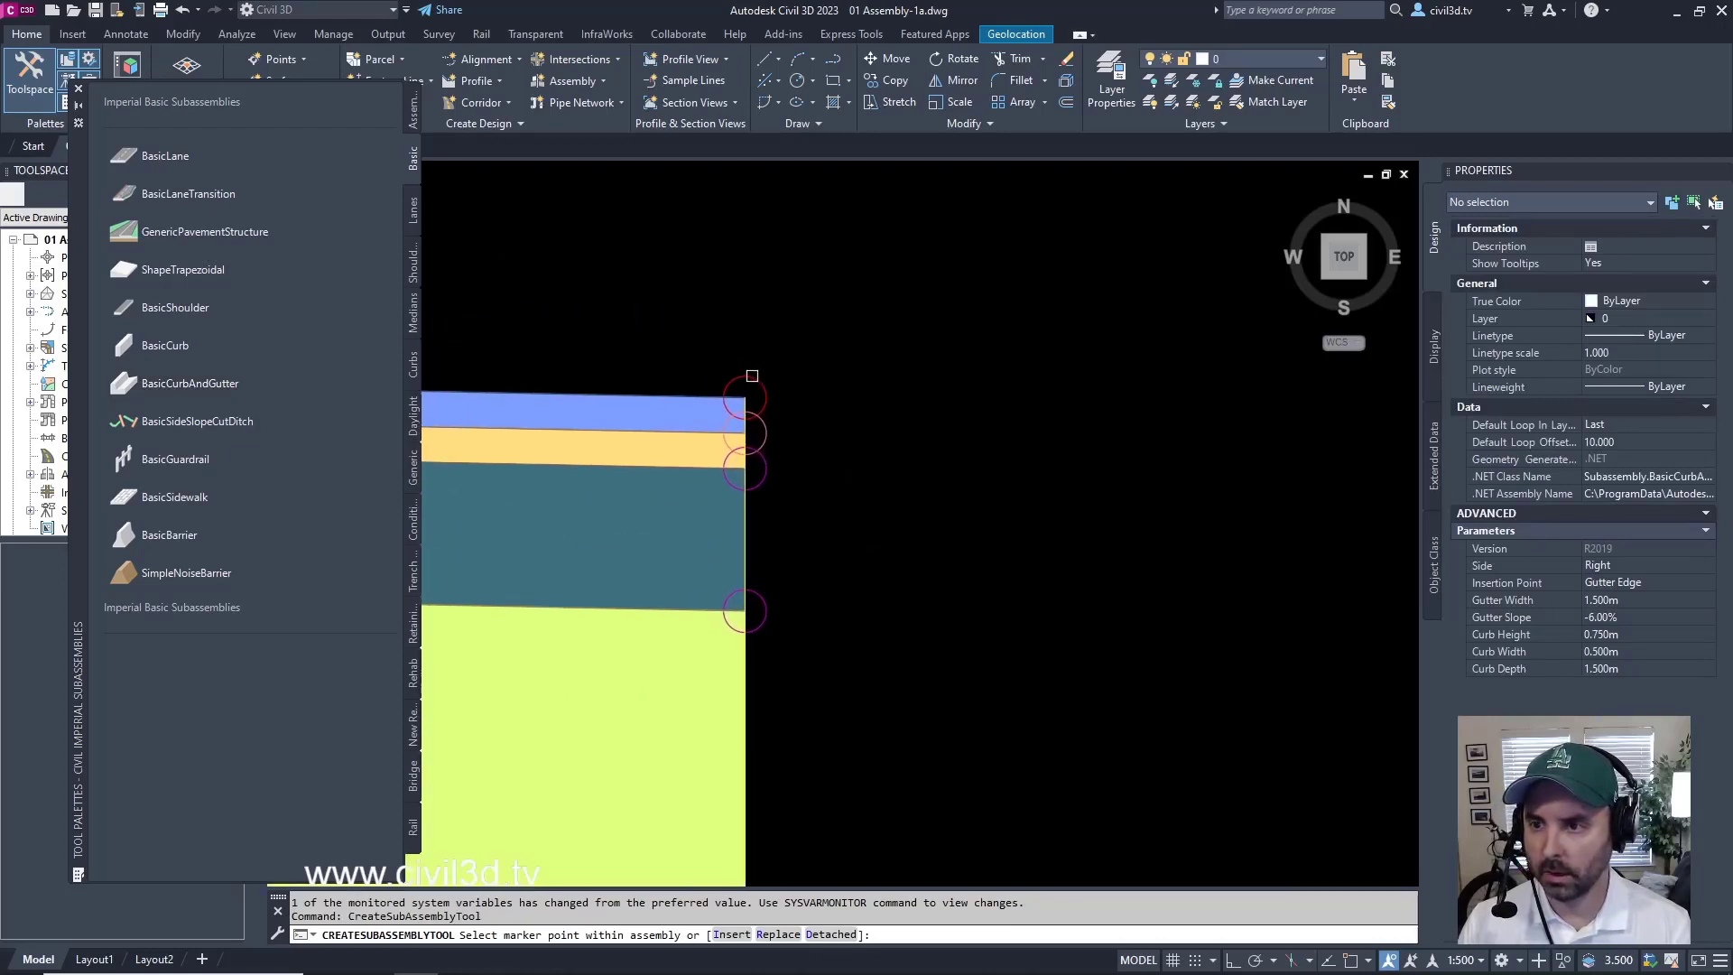
scroll(752, 375, down, 6)
middle_drag(800, 316, 840, 449)
scroll(839, 449, up, 4)
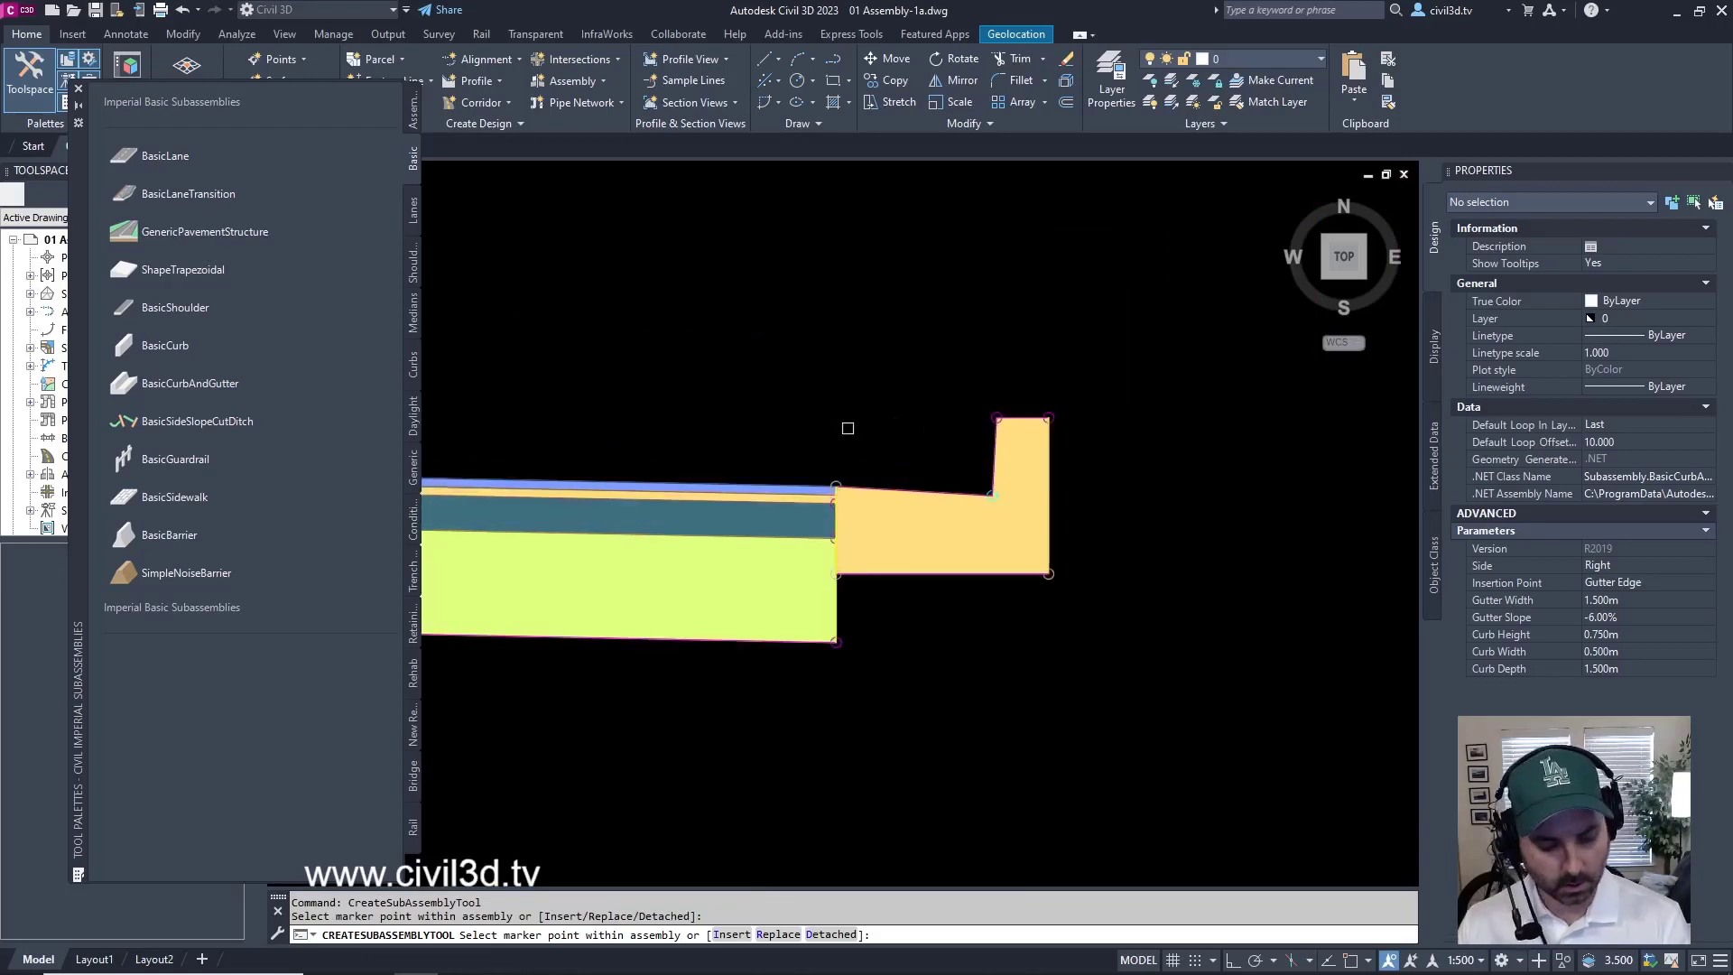
key(Escape)
middle_drag(1230, 573, 1337, 593)
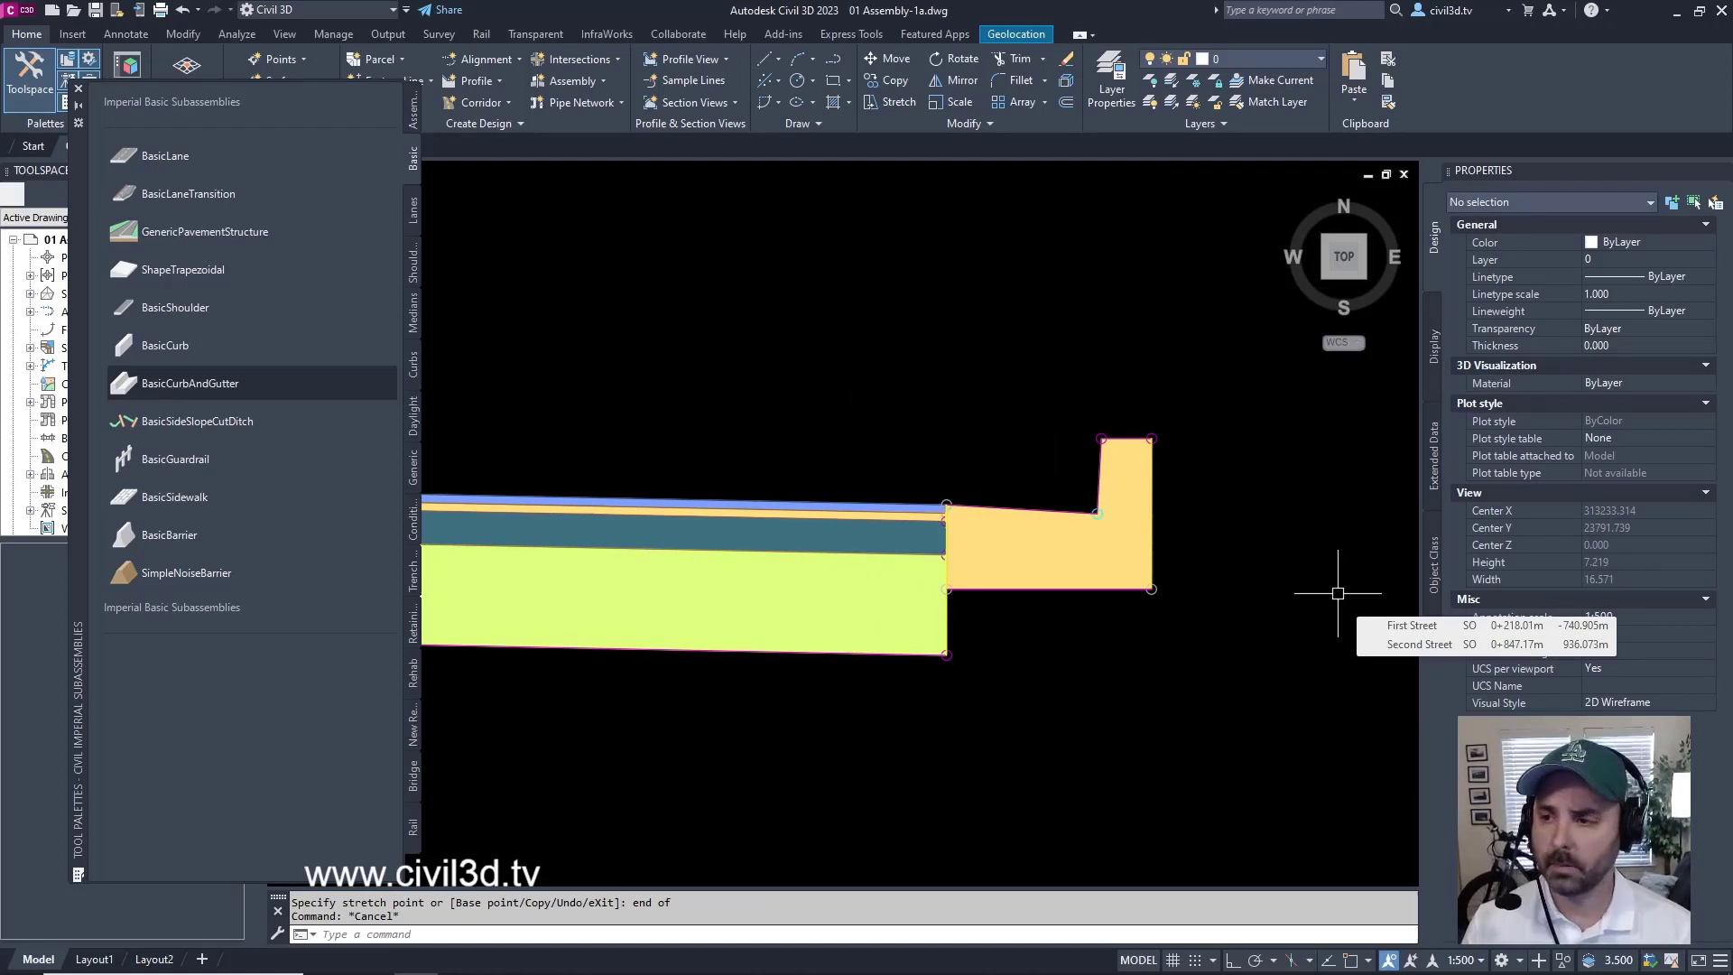
- Delete the misplaced curb-and-gutter
click(1063, 473)
click(1024, 548)
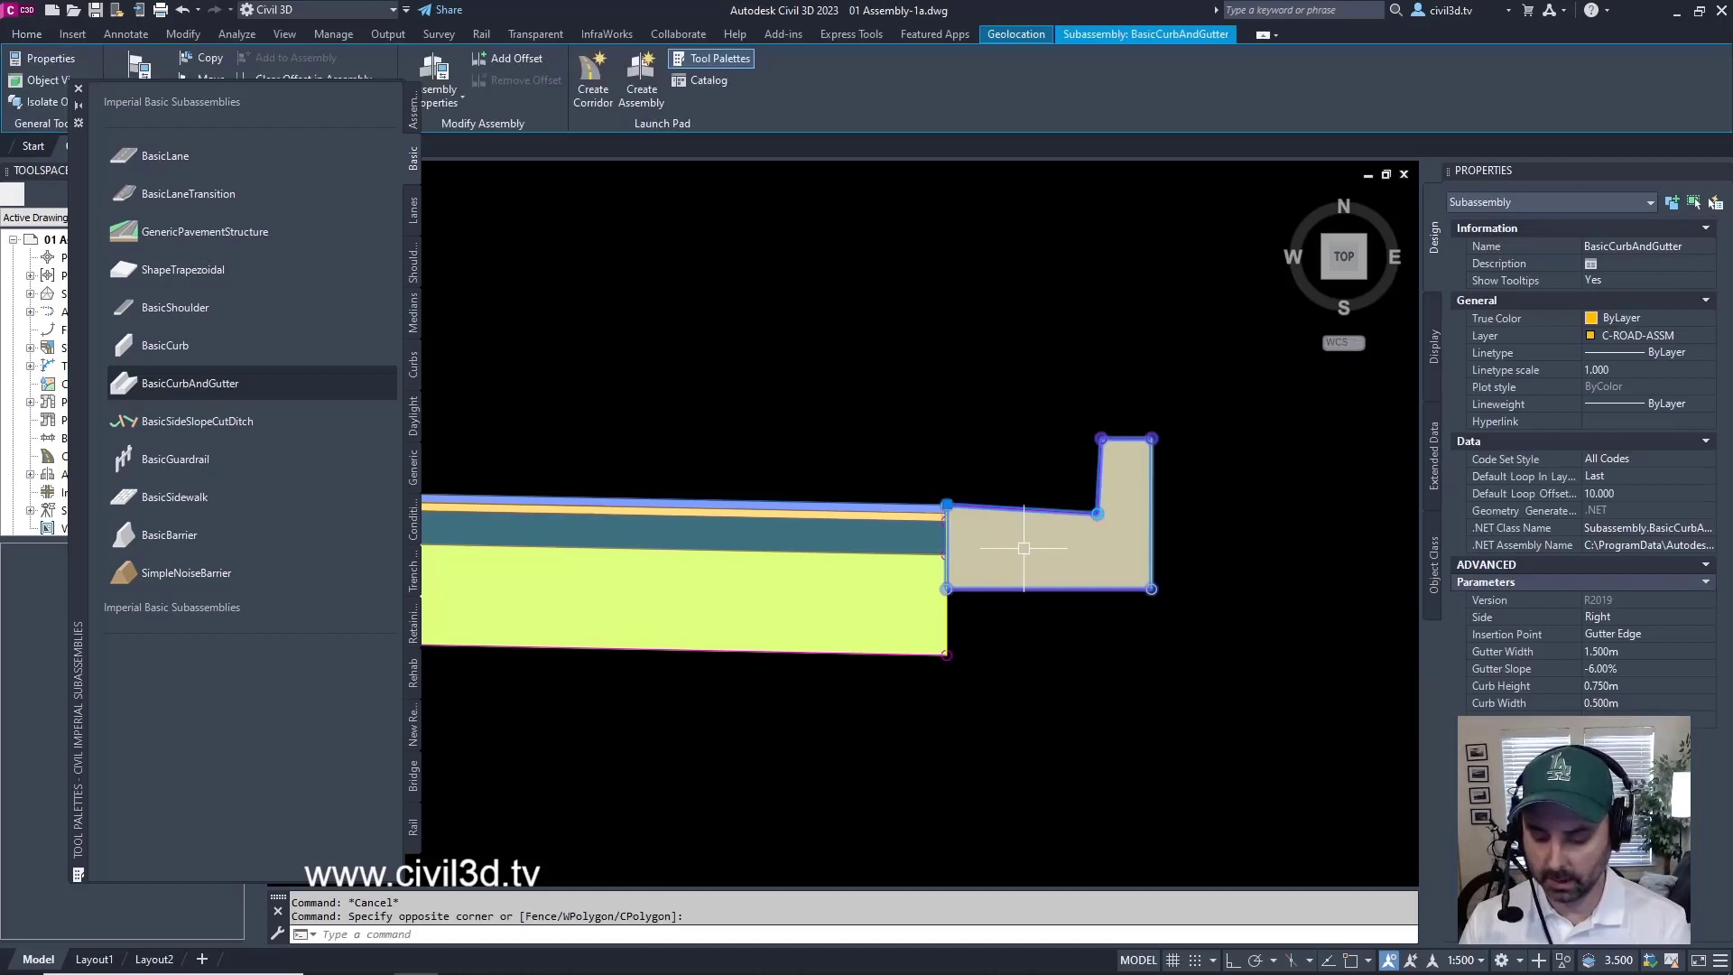
key(Delete)
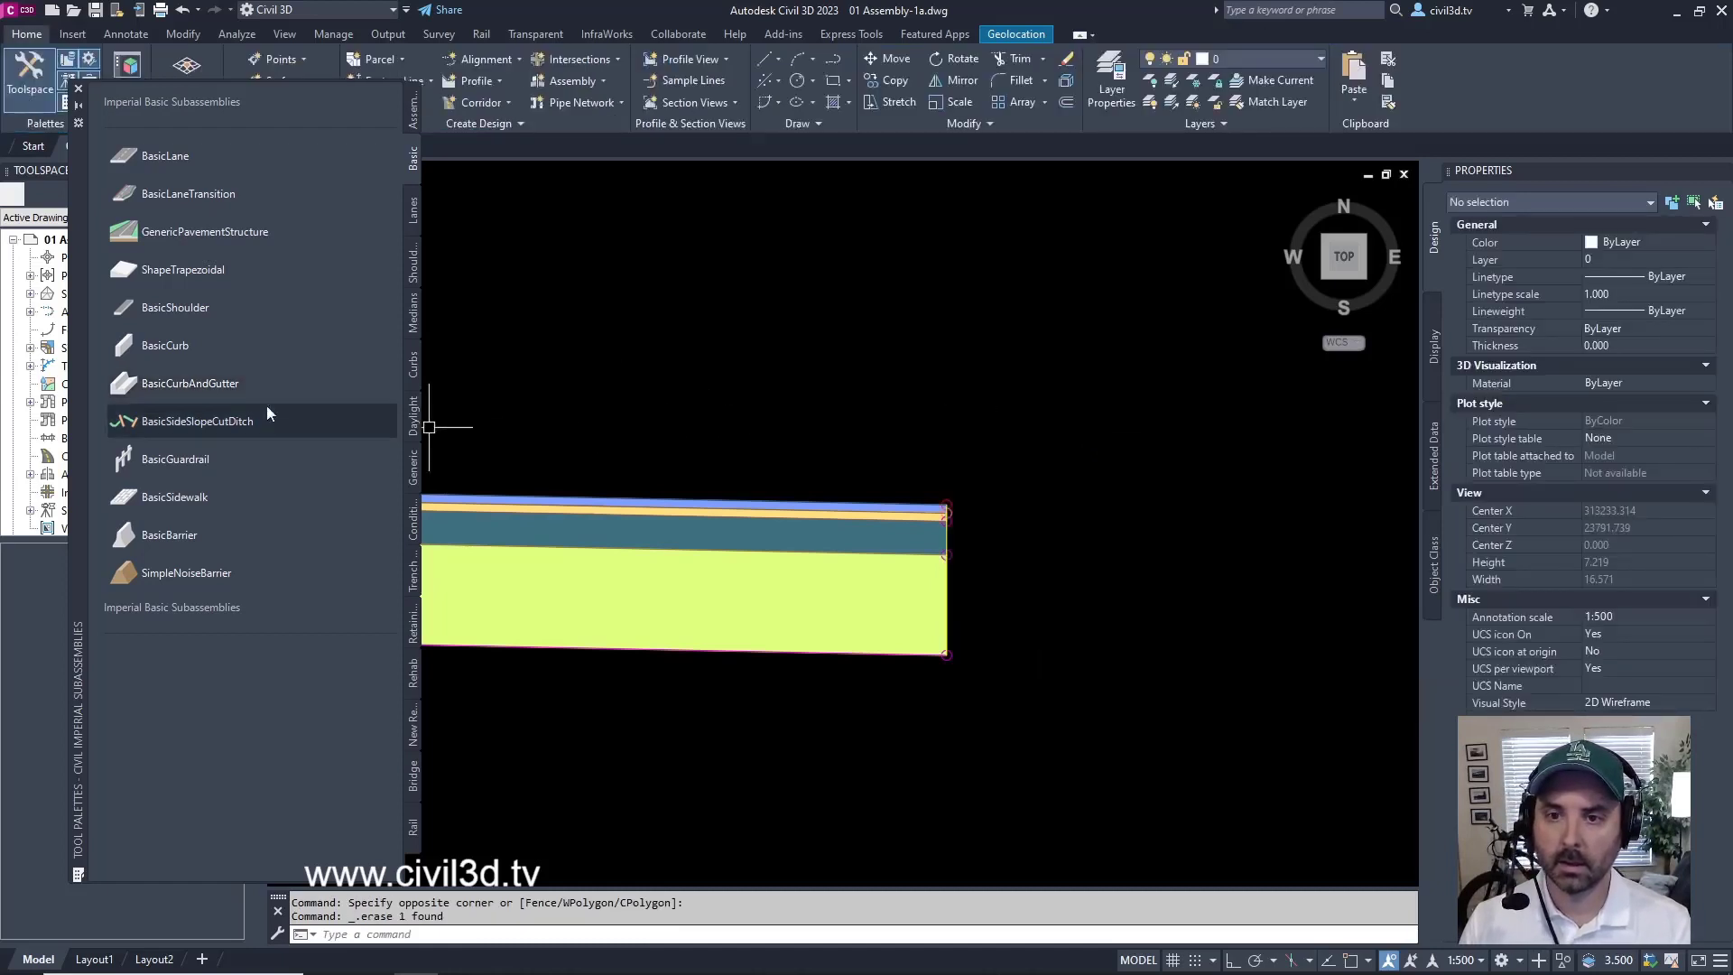
- Re-attach a BasicCurbAndGutter at the lane's bottom-right corner, below the pavement layers
click(241, 383)
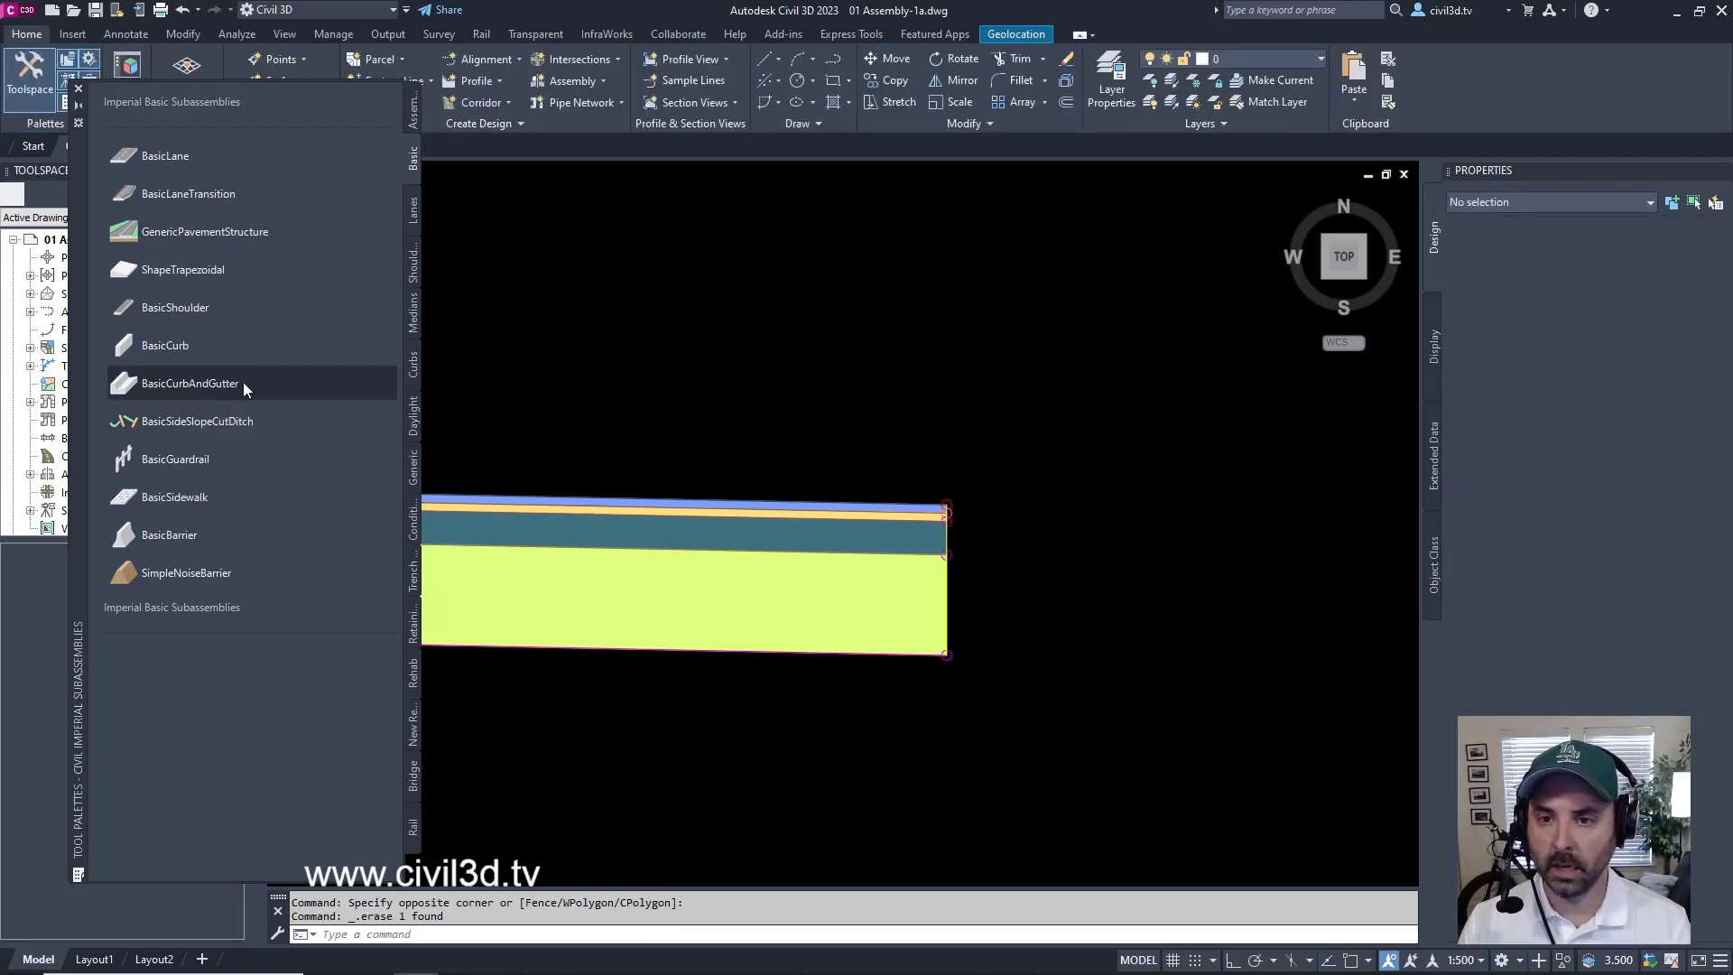
scroll(957, 668, up, 6)
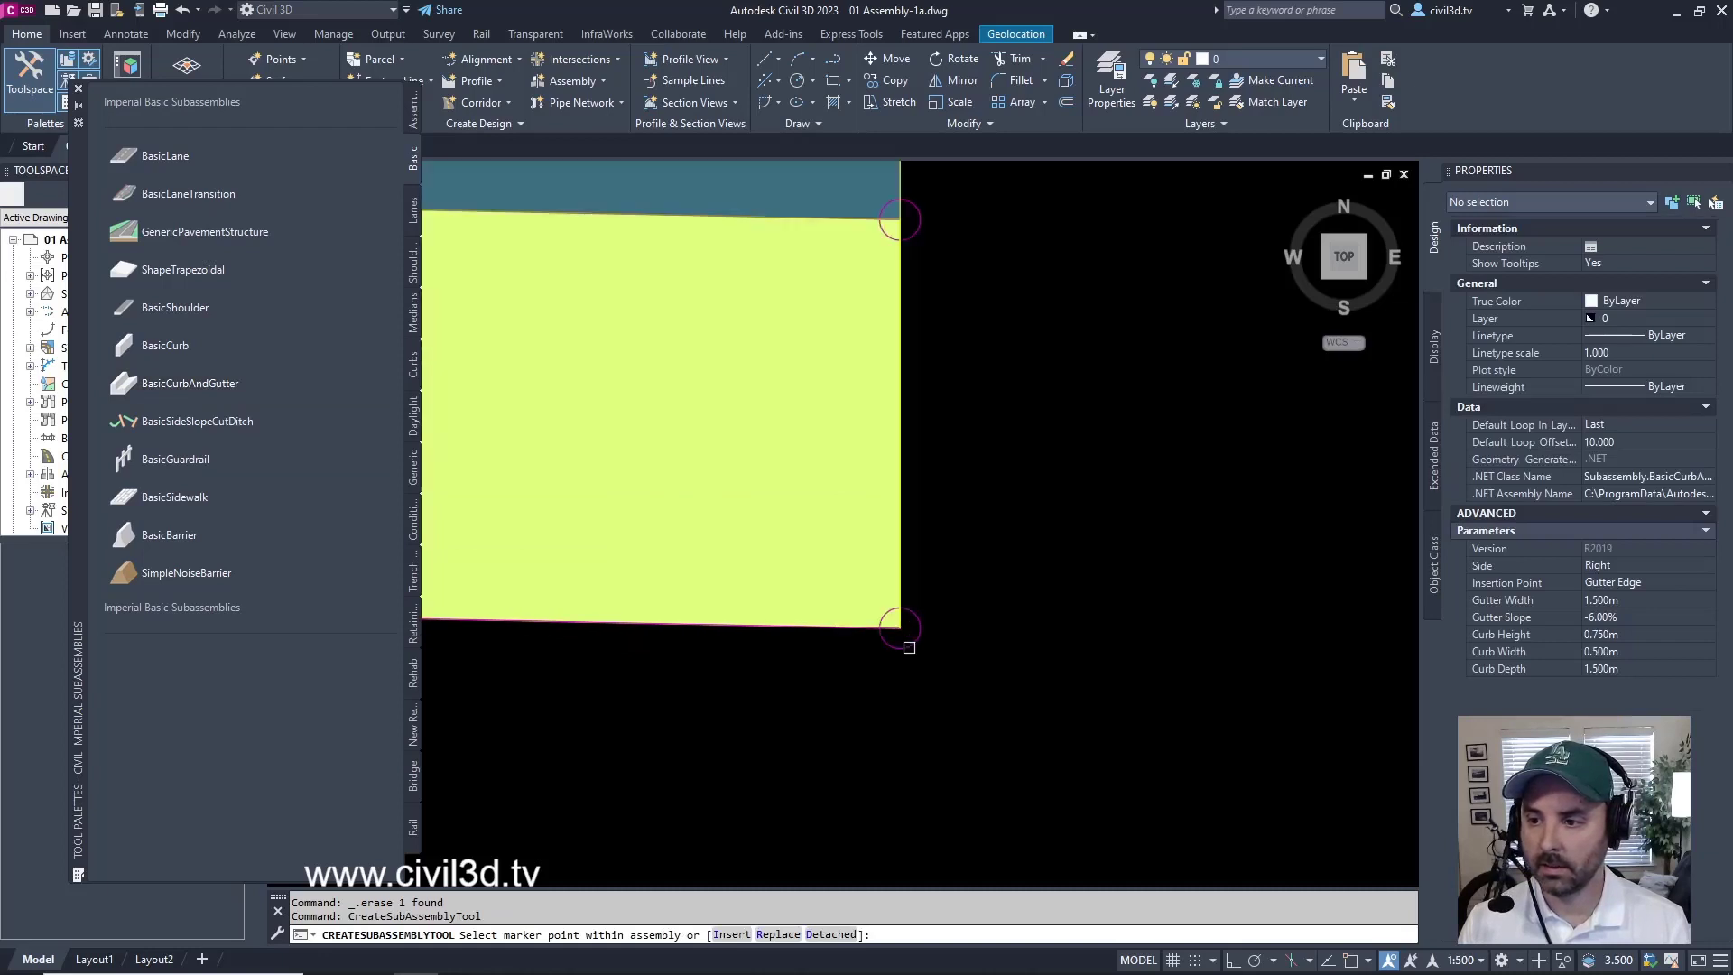
click(909, 646)
scroll(1162, 445, down, 3)
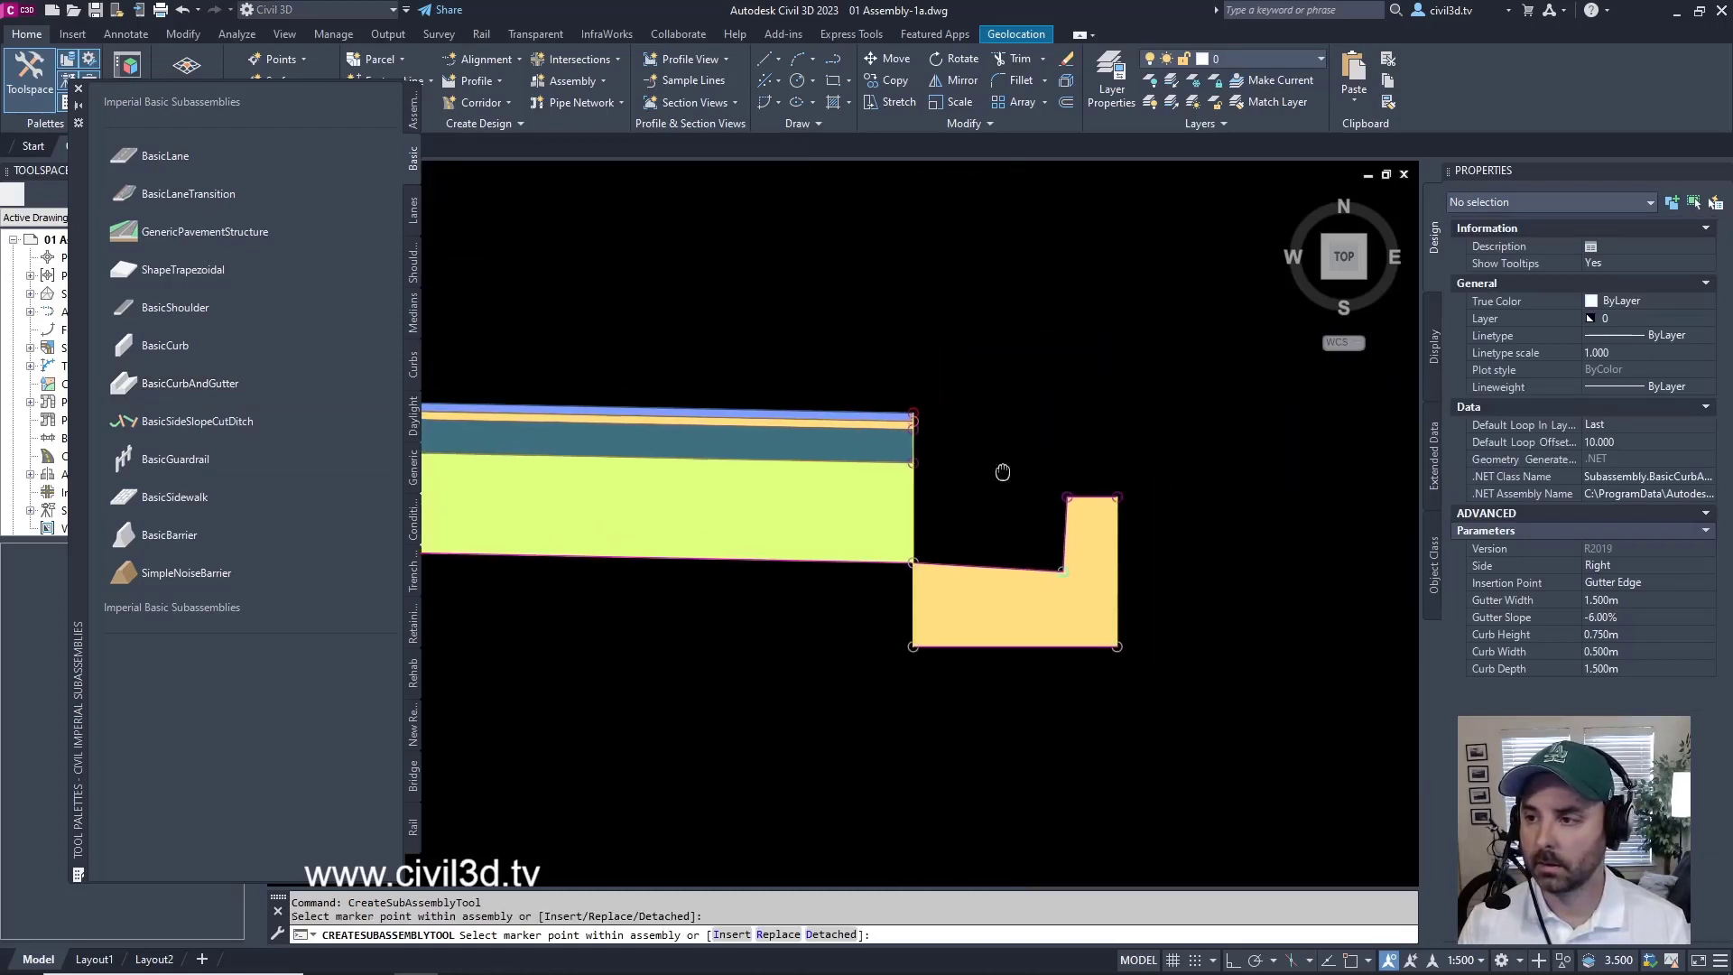
key(Escape)
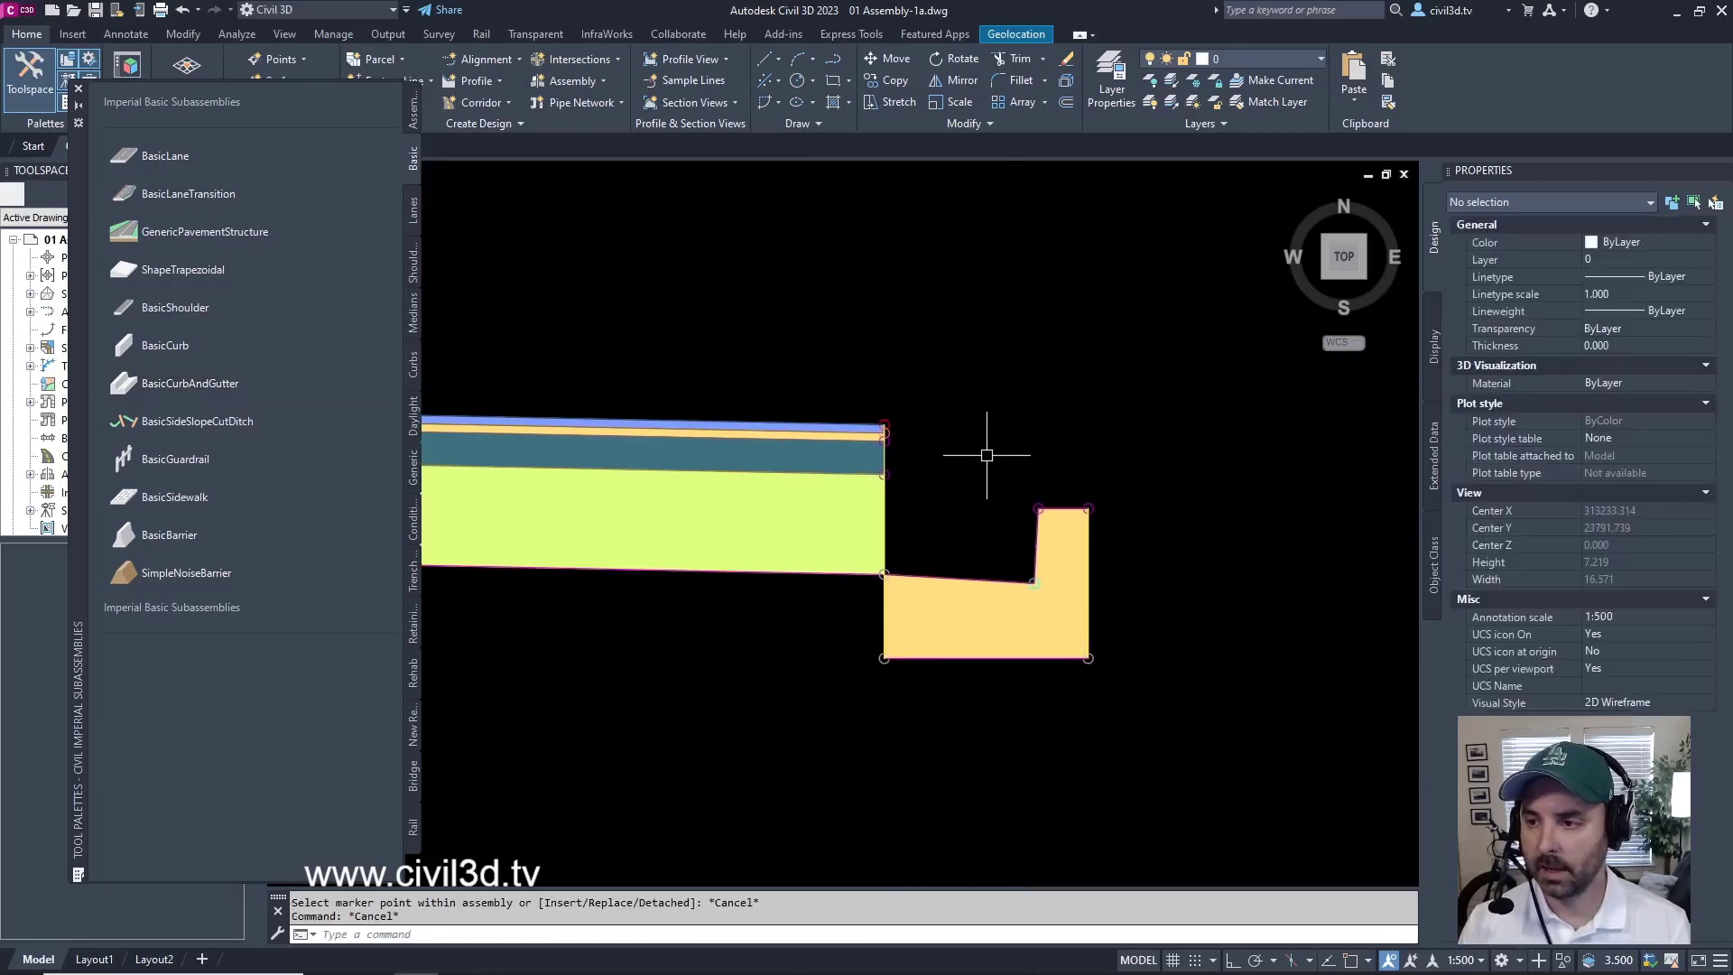
- Select the curb-and-gutter and grab its corner point for stretching
click(984, 488)
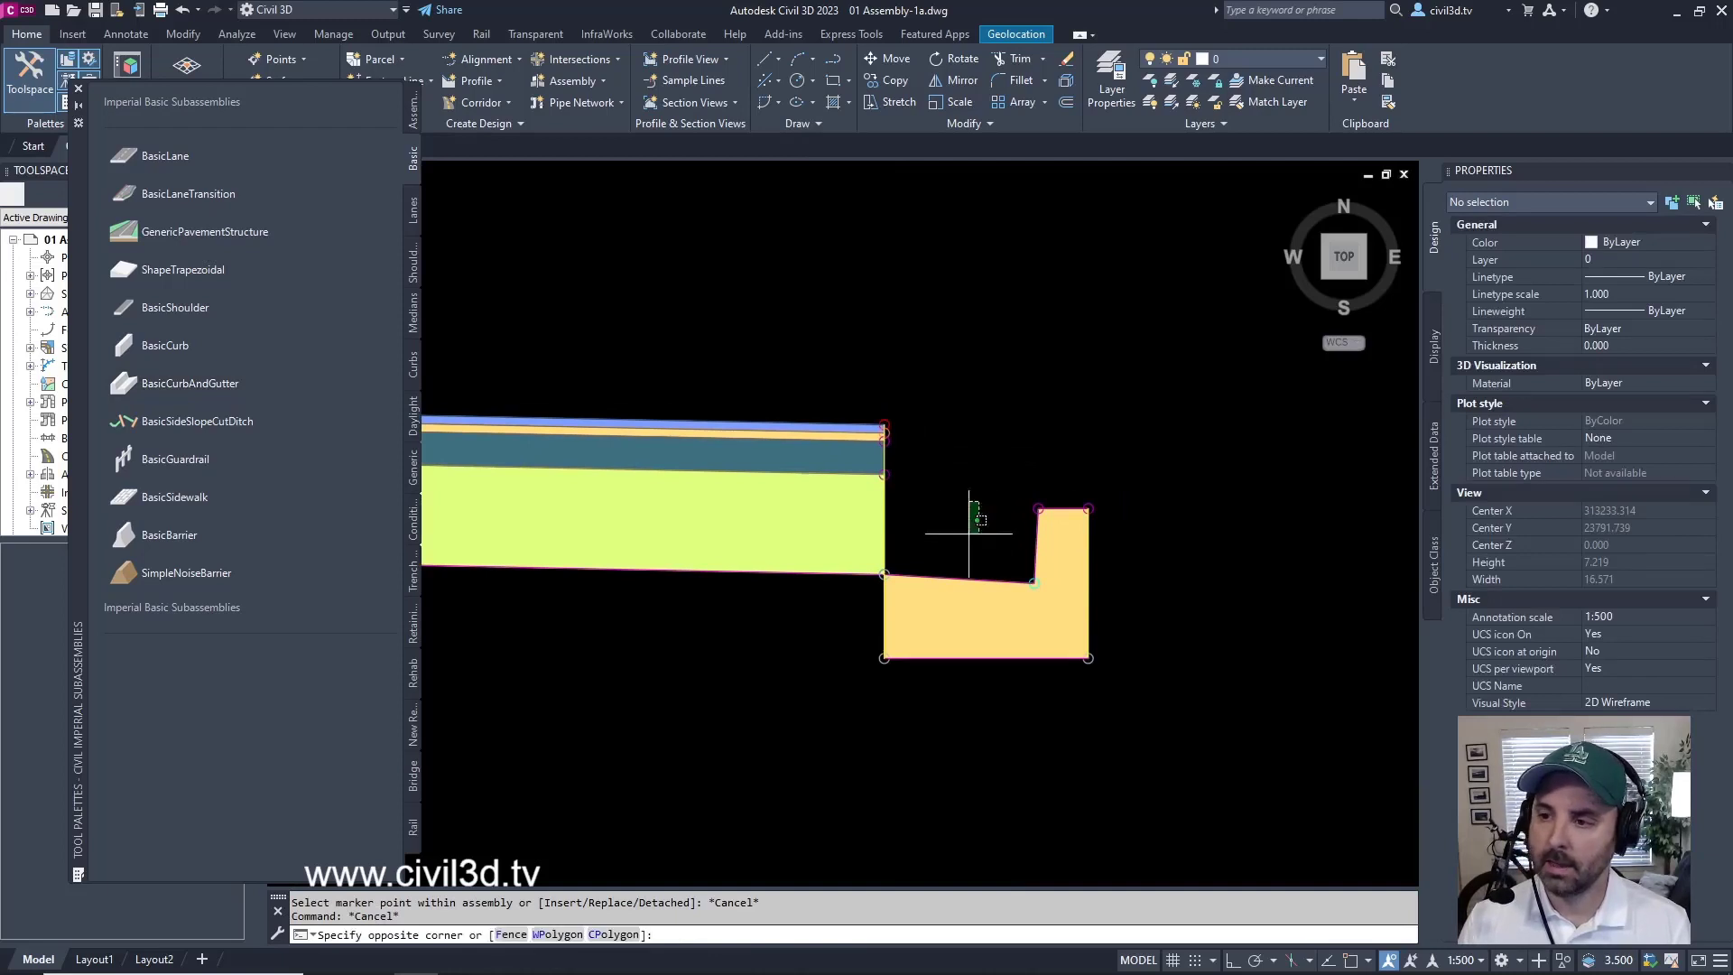
click(948, 614)
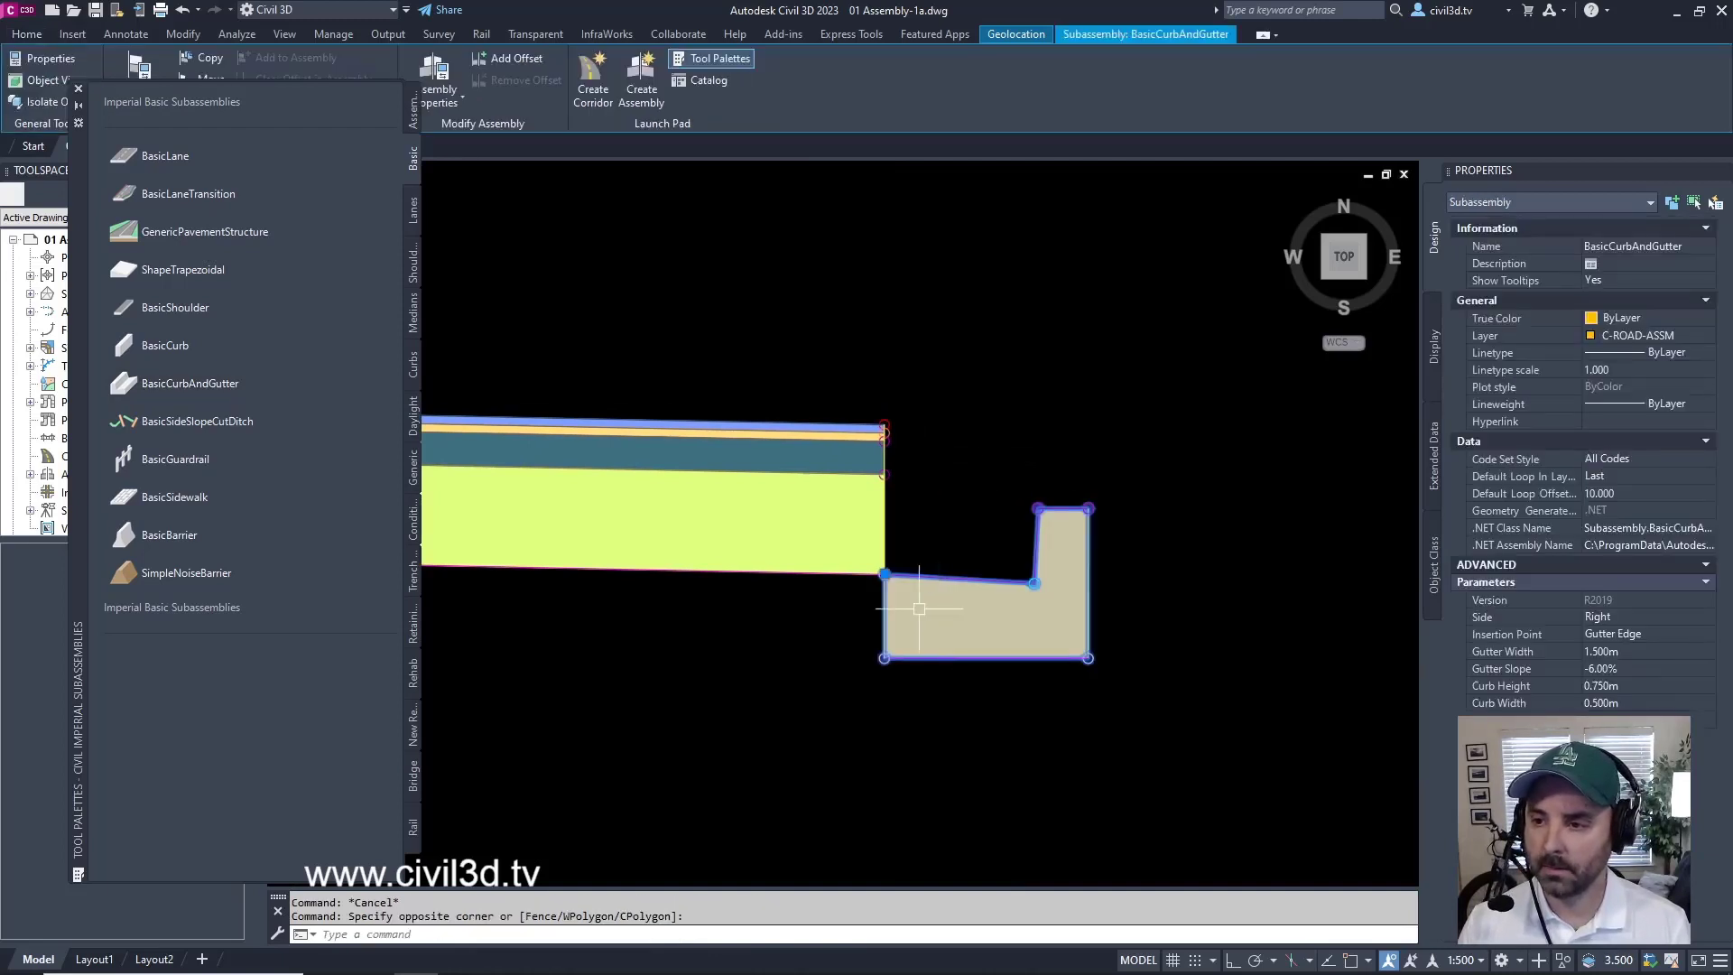
scroll(893, 578, up, 5)
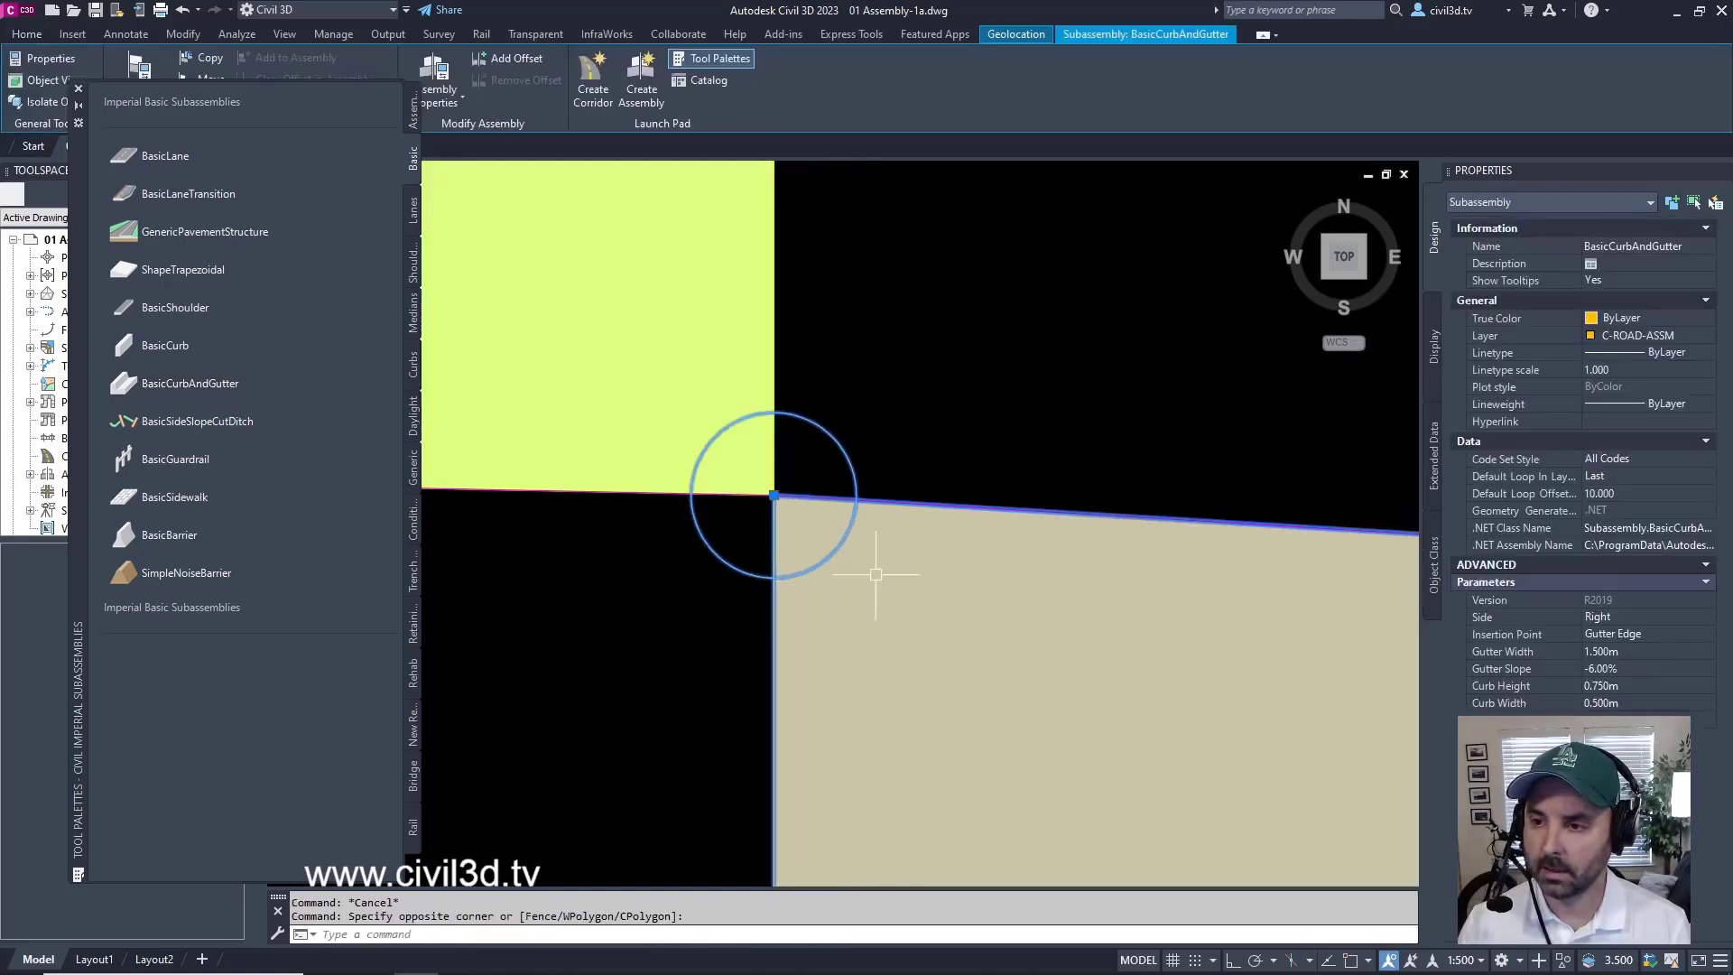
click(773, 495)
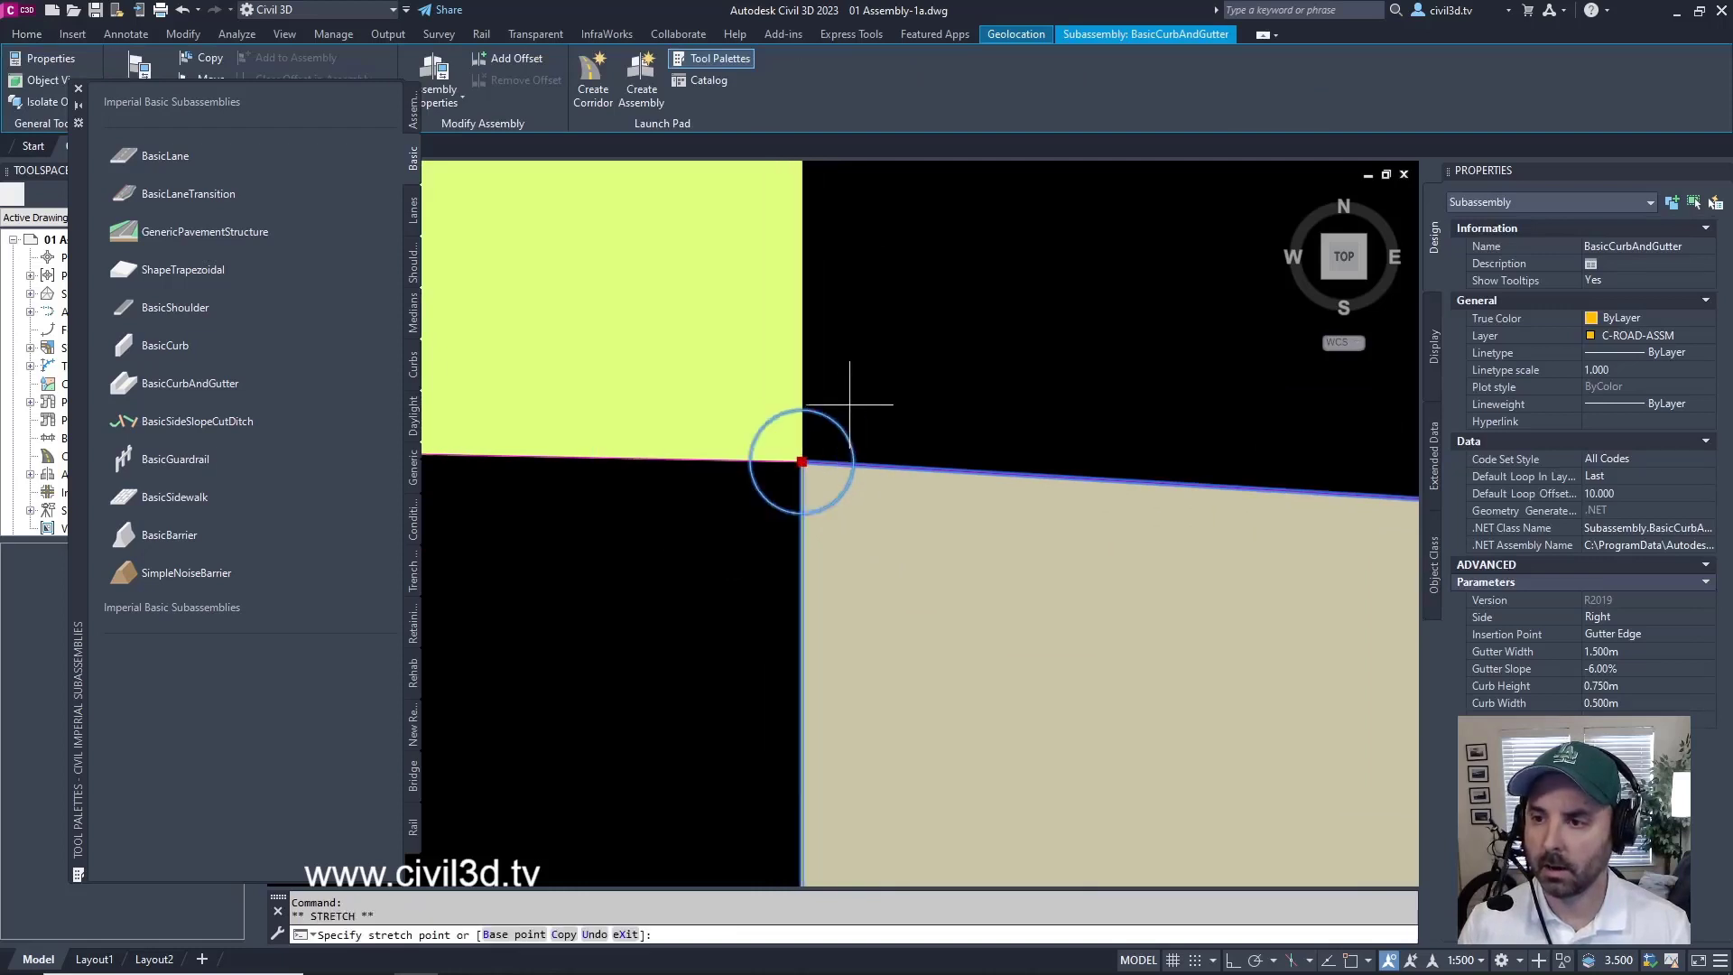
scroll(848, 388, down, 5)
- Stretch the corner to the pavement's top outer endpoint using an Endpoint snap
scroll(870, 367, up, 3)
middle_drag(858, 328, 882, 488)
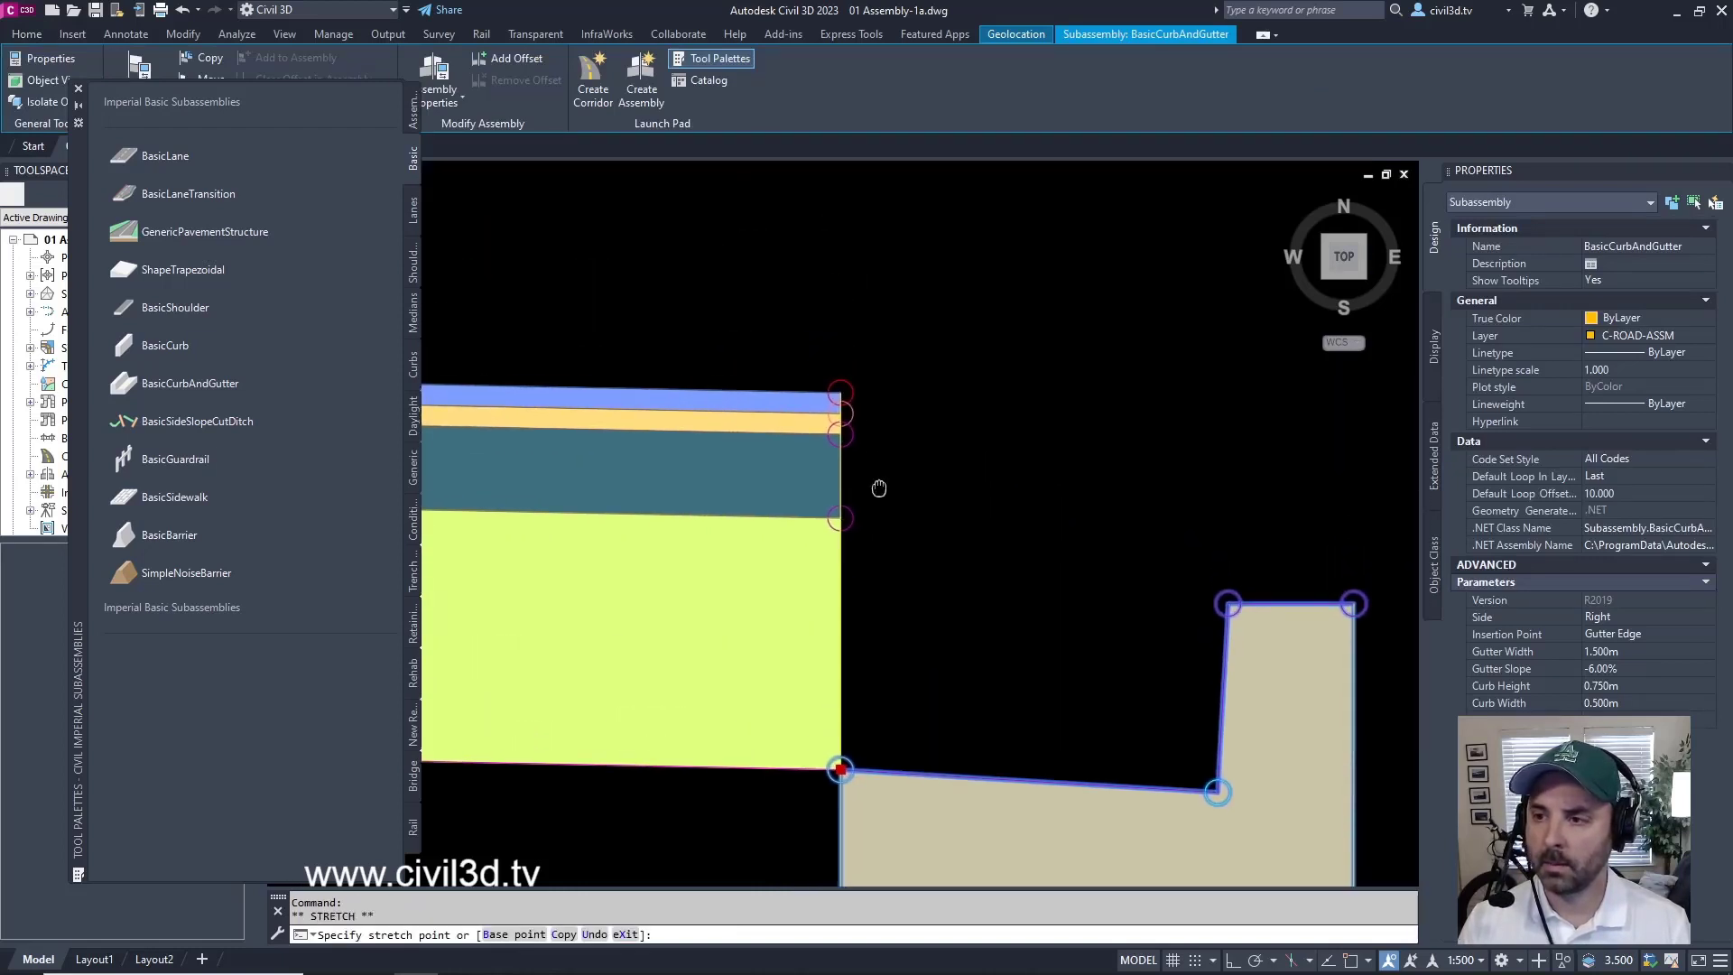
scroll(882, 425, up, 4)
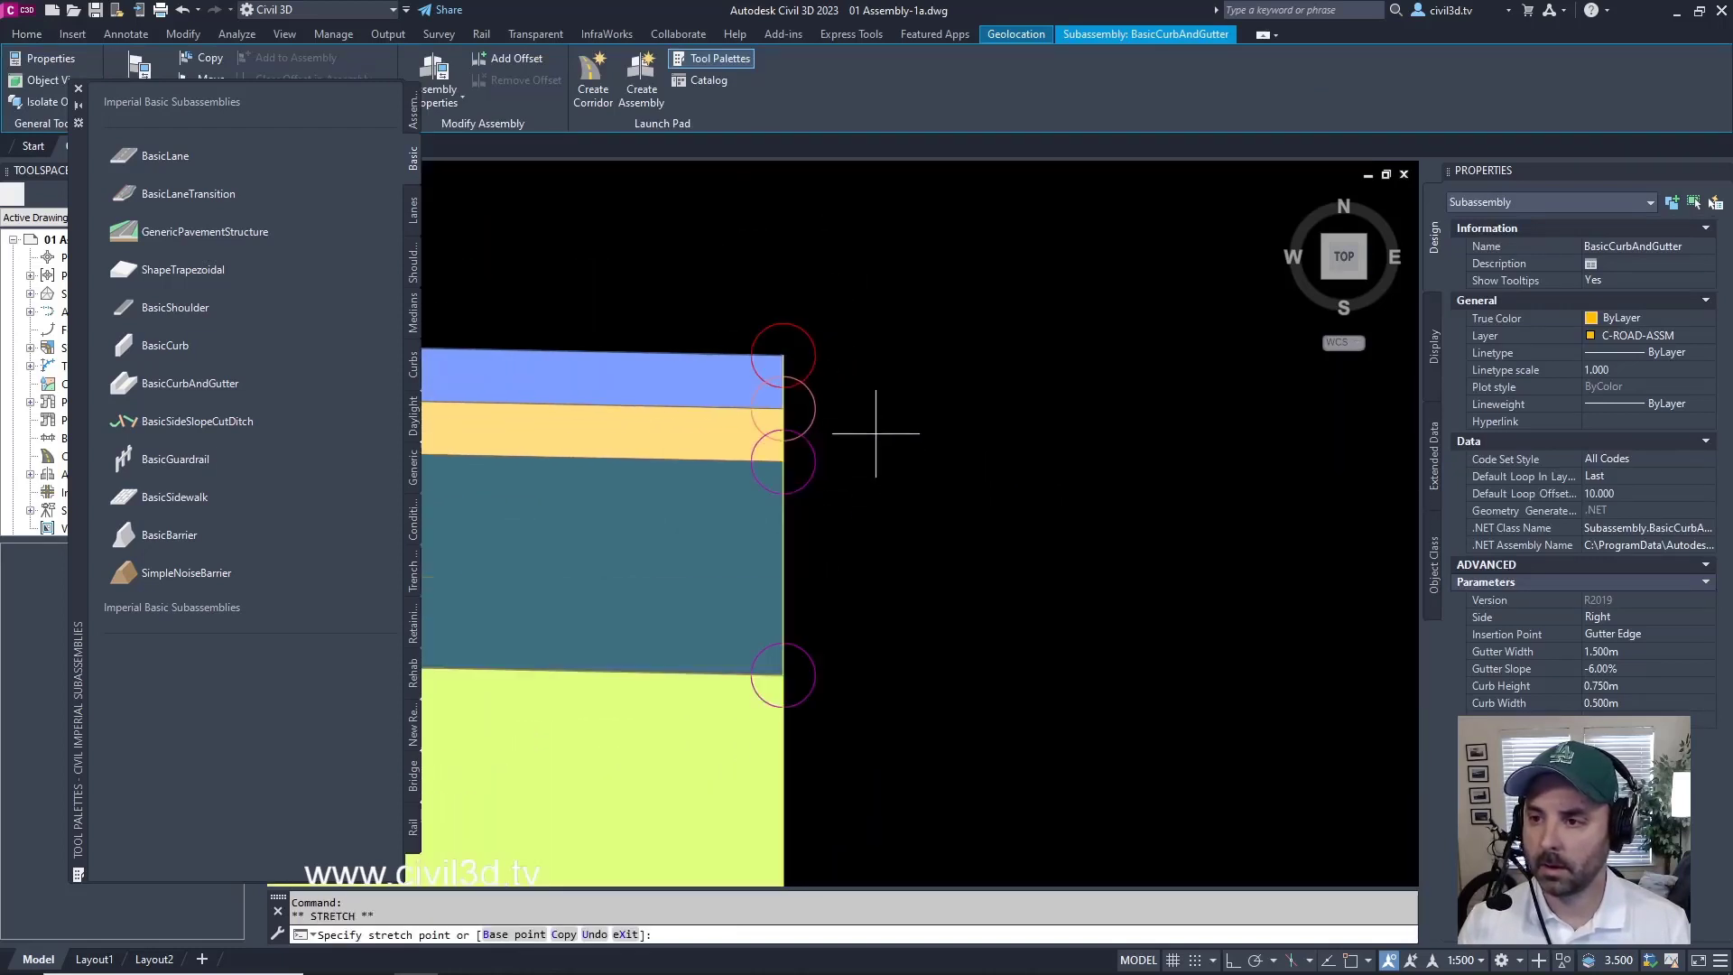
shift+right_click(847, 344)
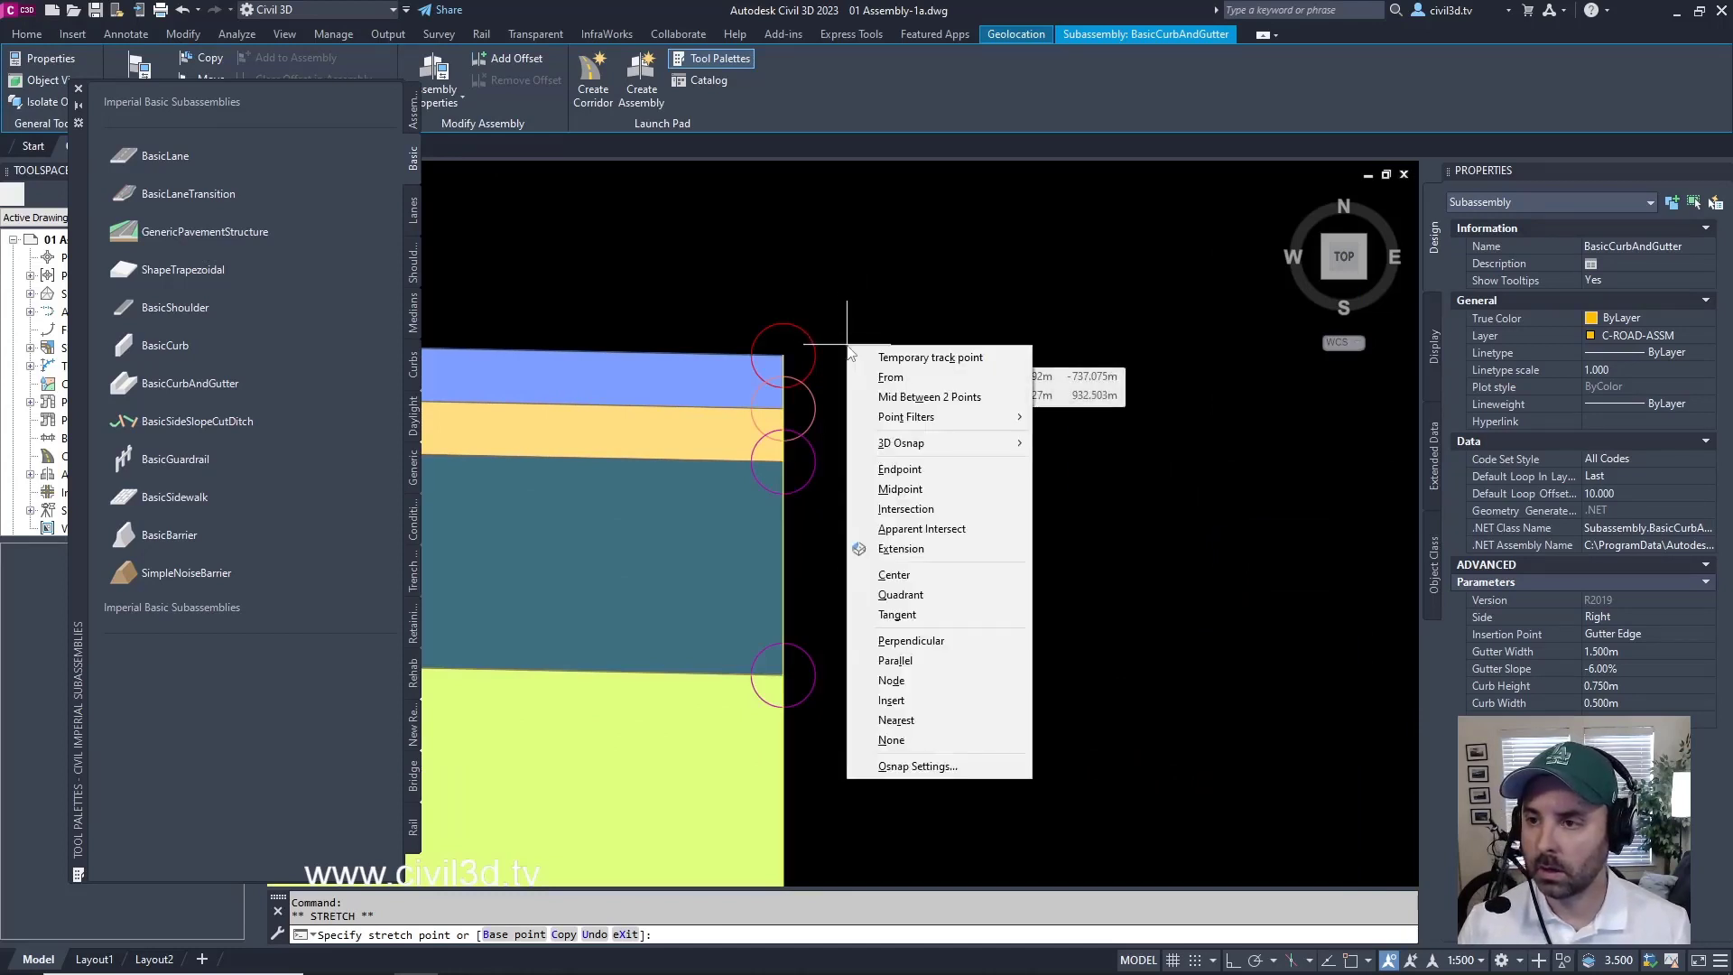
click(918, 473)
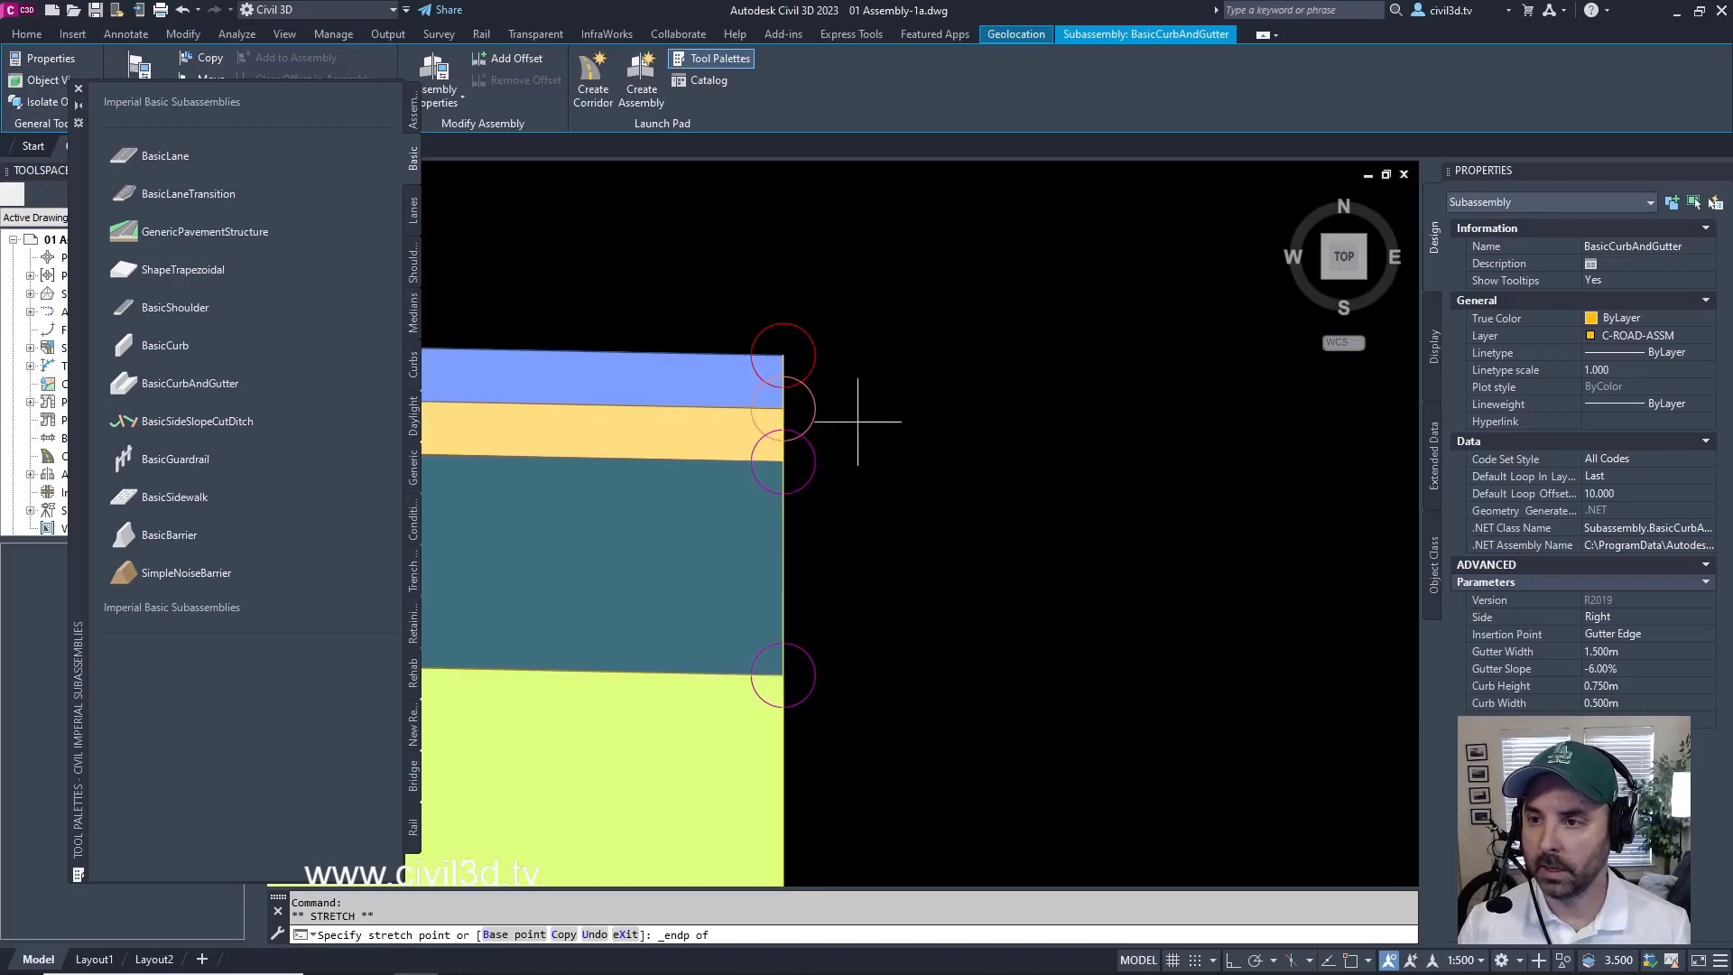
click(783, 354)
scroll(900, 300, down, 4)
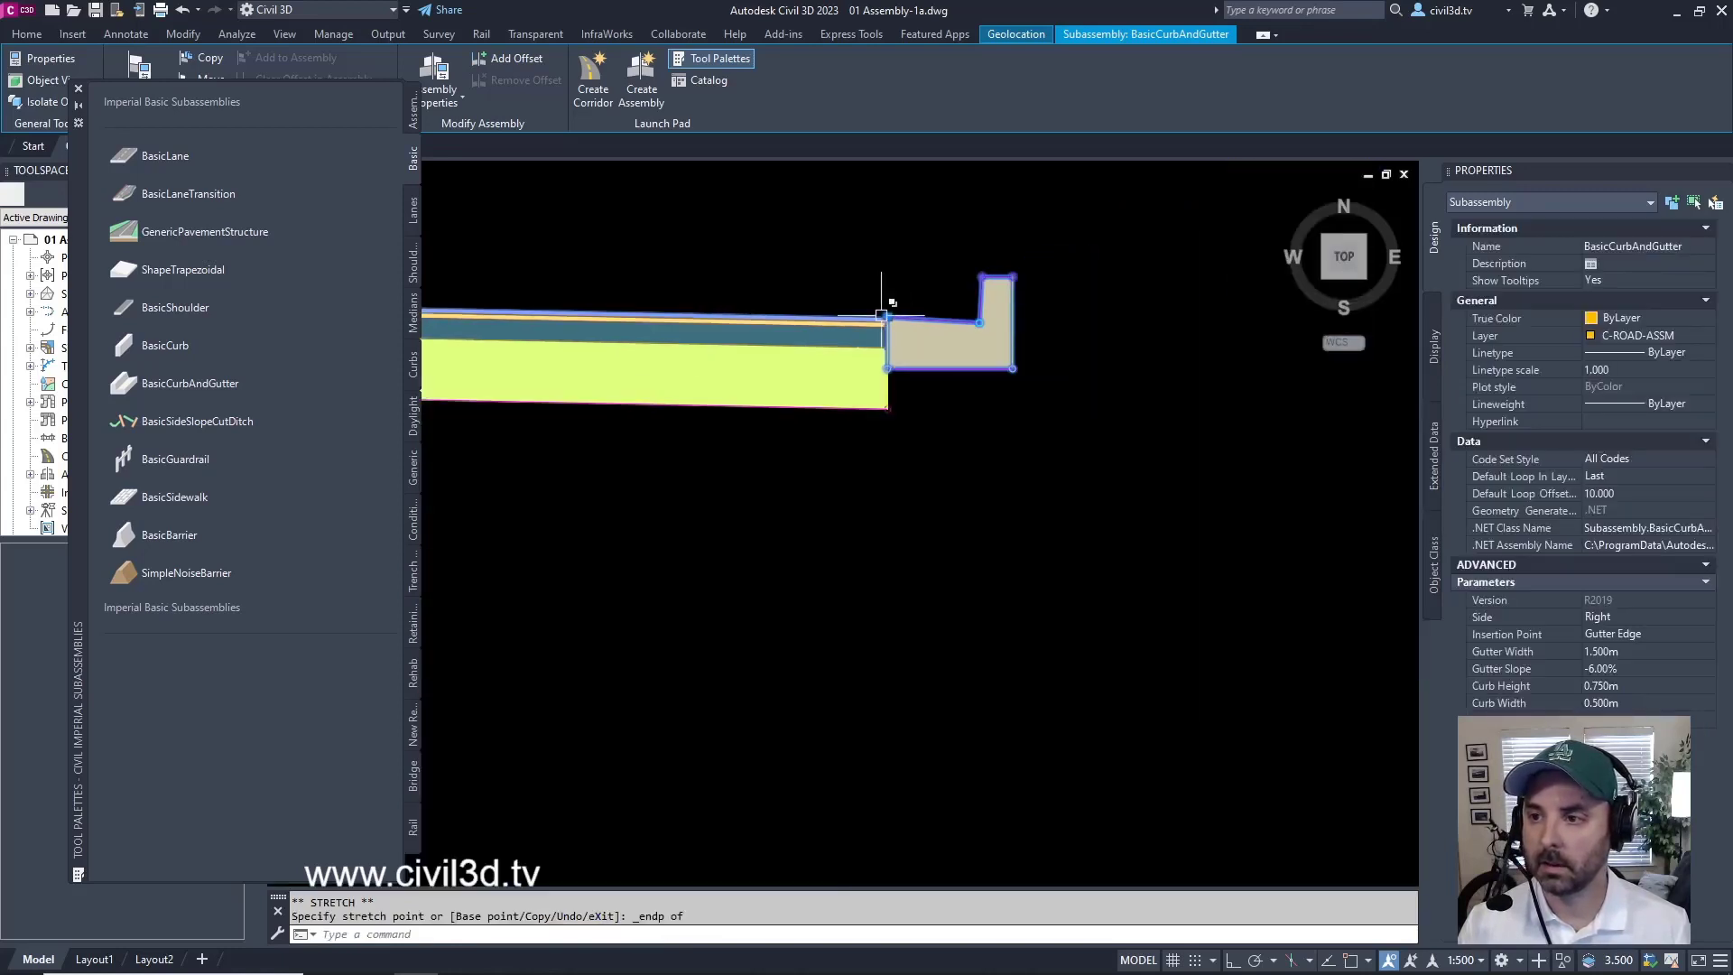
mouse_move(881, 315)
middle_down()
mouse_move(909, 375)
mouse_move(1040, 422)
middle_up()
key(Escape)
key(Escape)
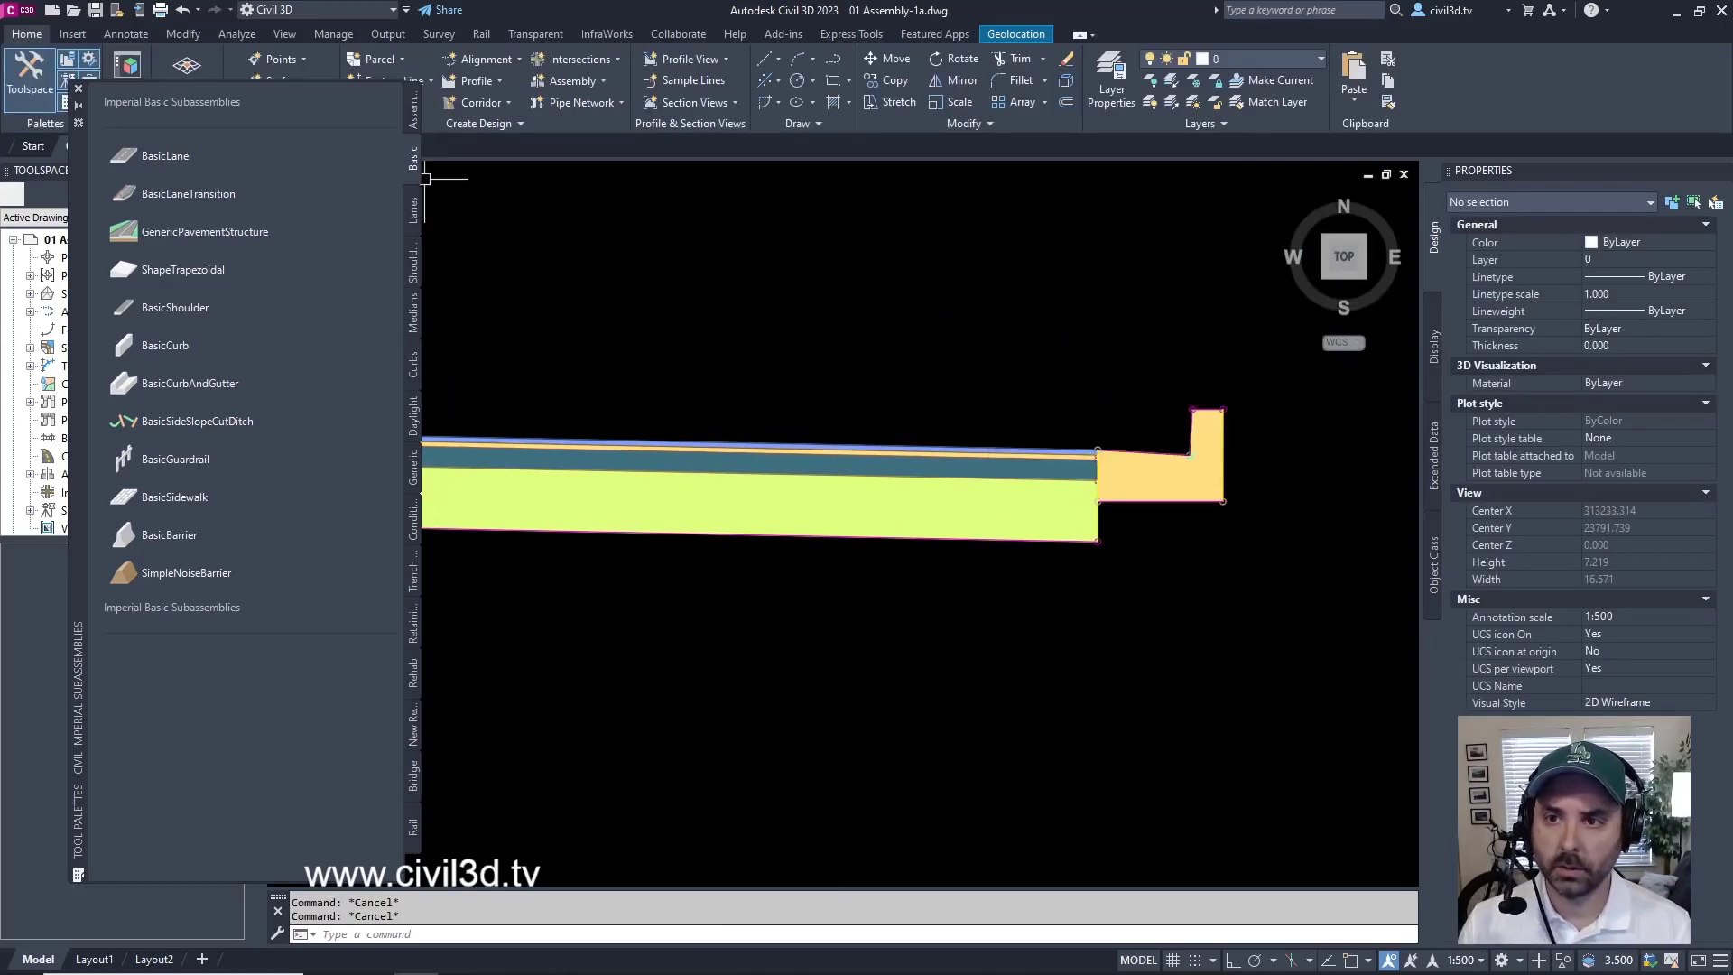
- Attach a 1.5 m BasicSidewalk with 0.5 m buffer widths behind the curb
click(172, 498)
middle_drag(1235, 456, 709, 539)
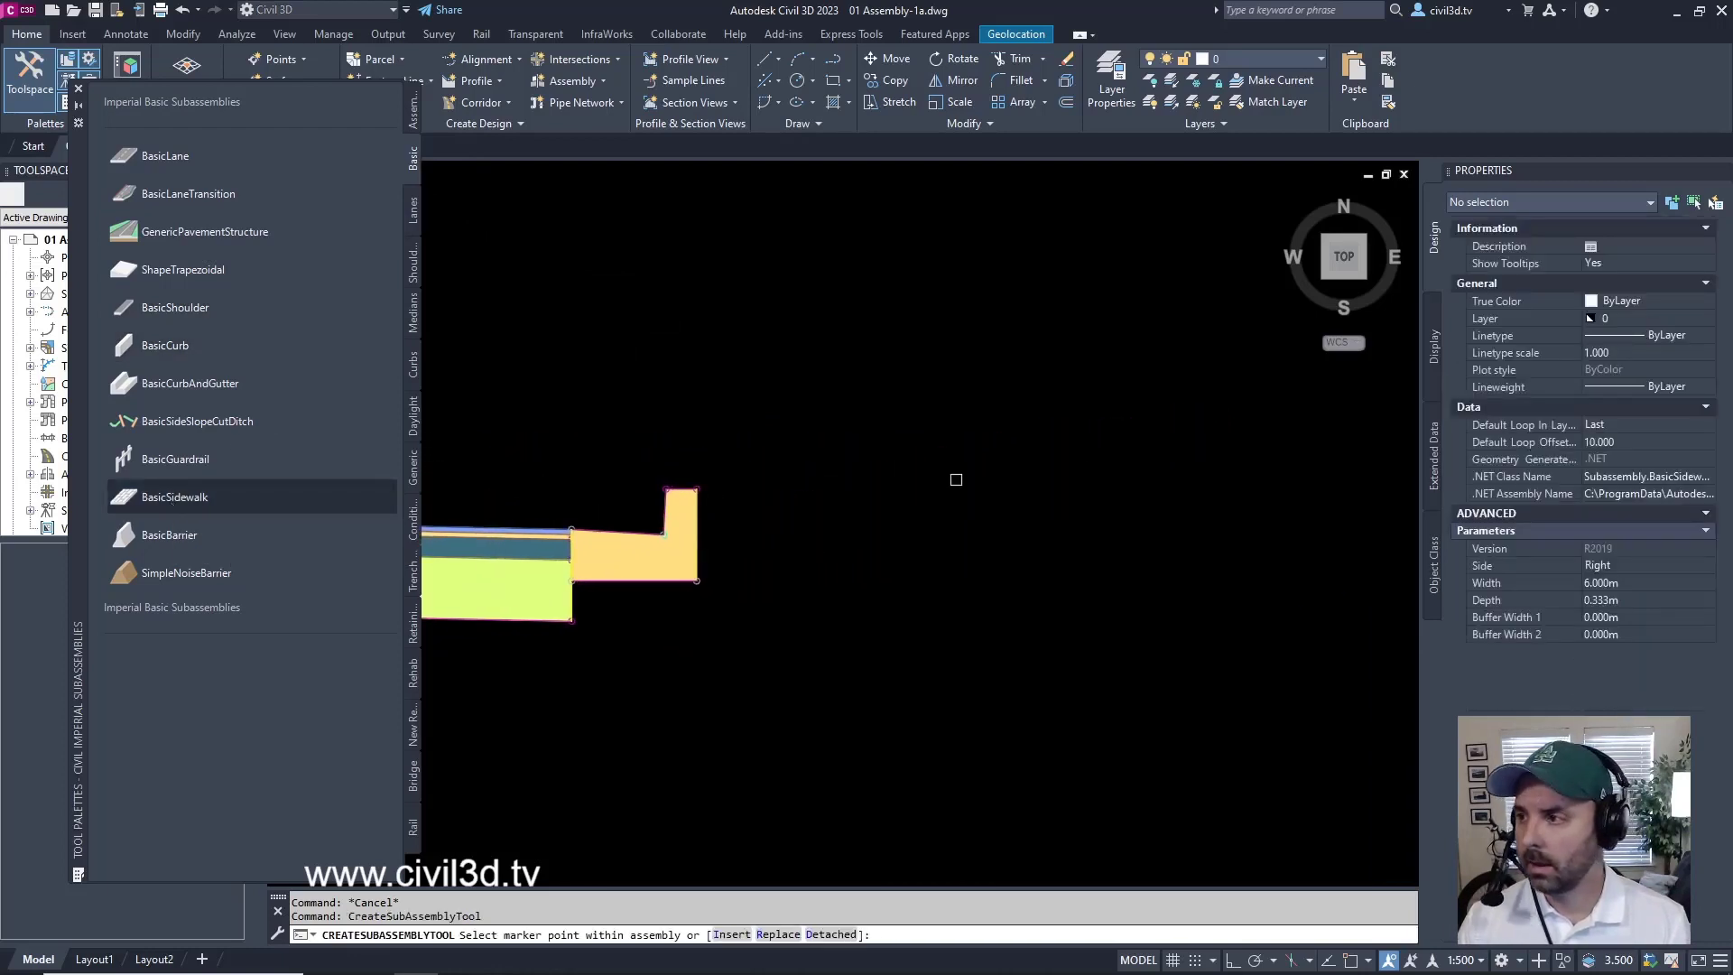
click(1623, 583)
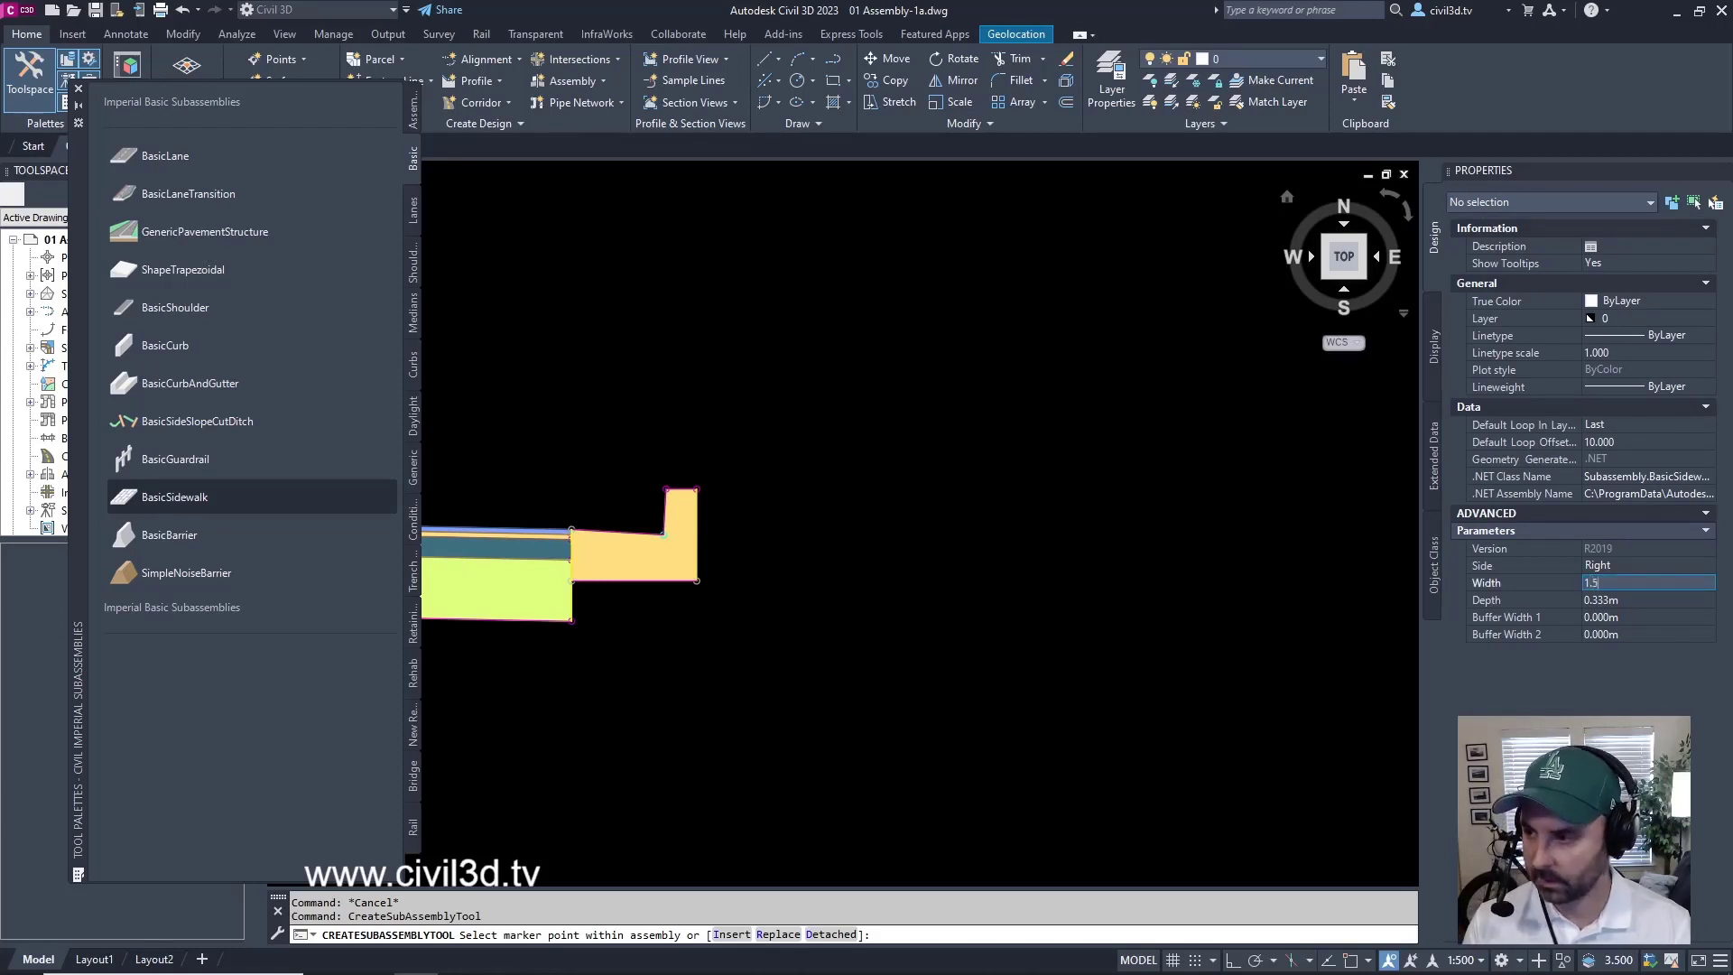
click(1624, 619)
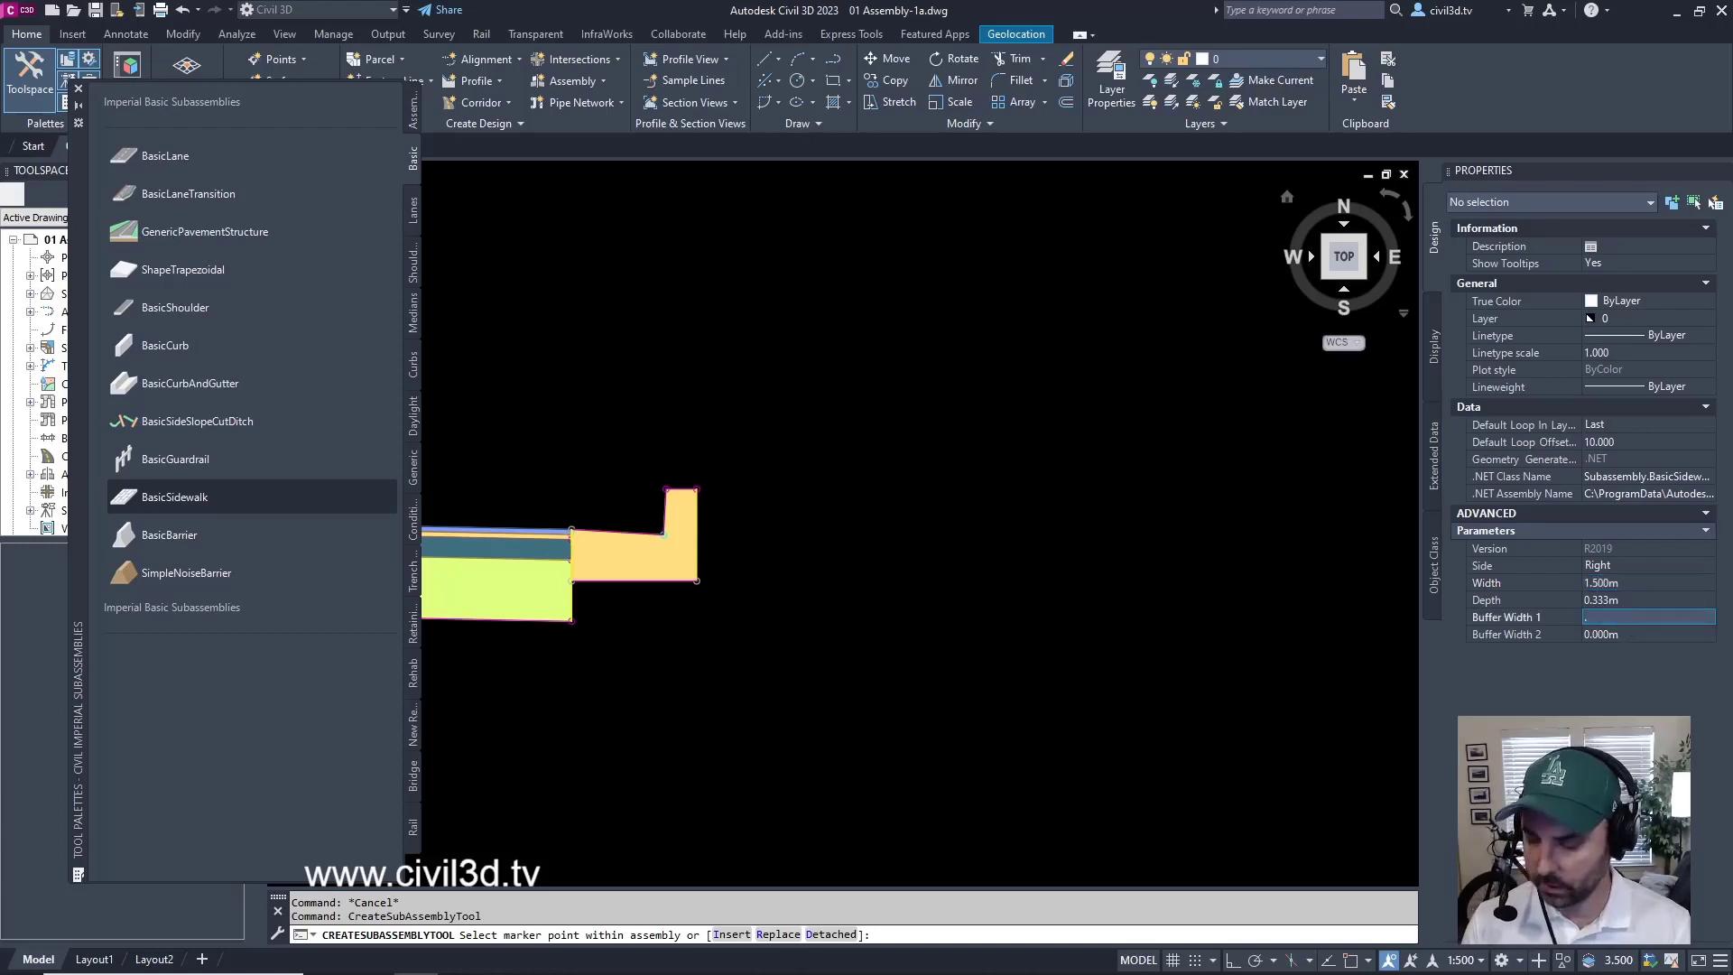
text(.5)
click(1639, 635)
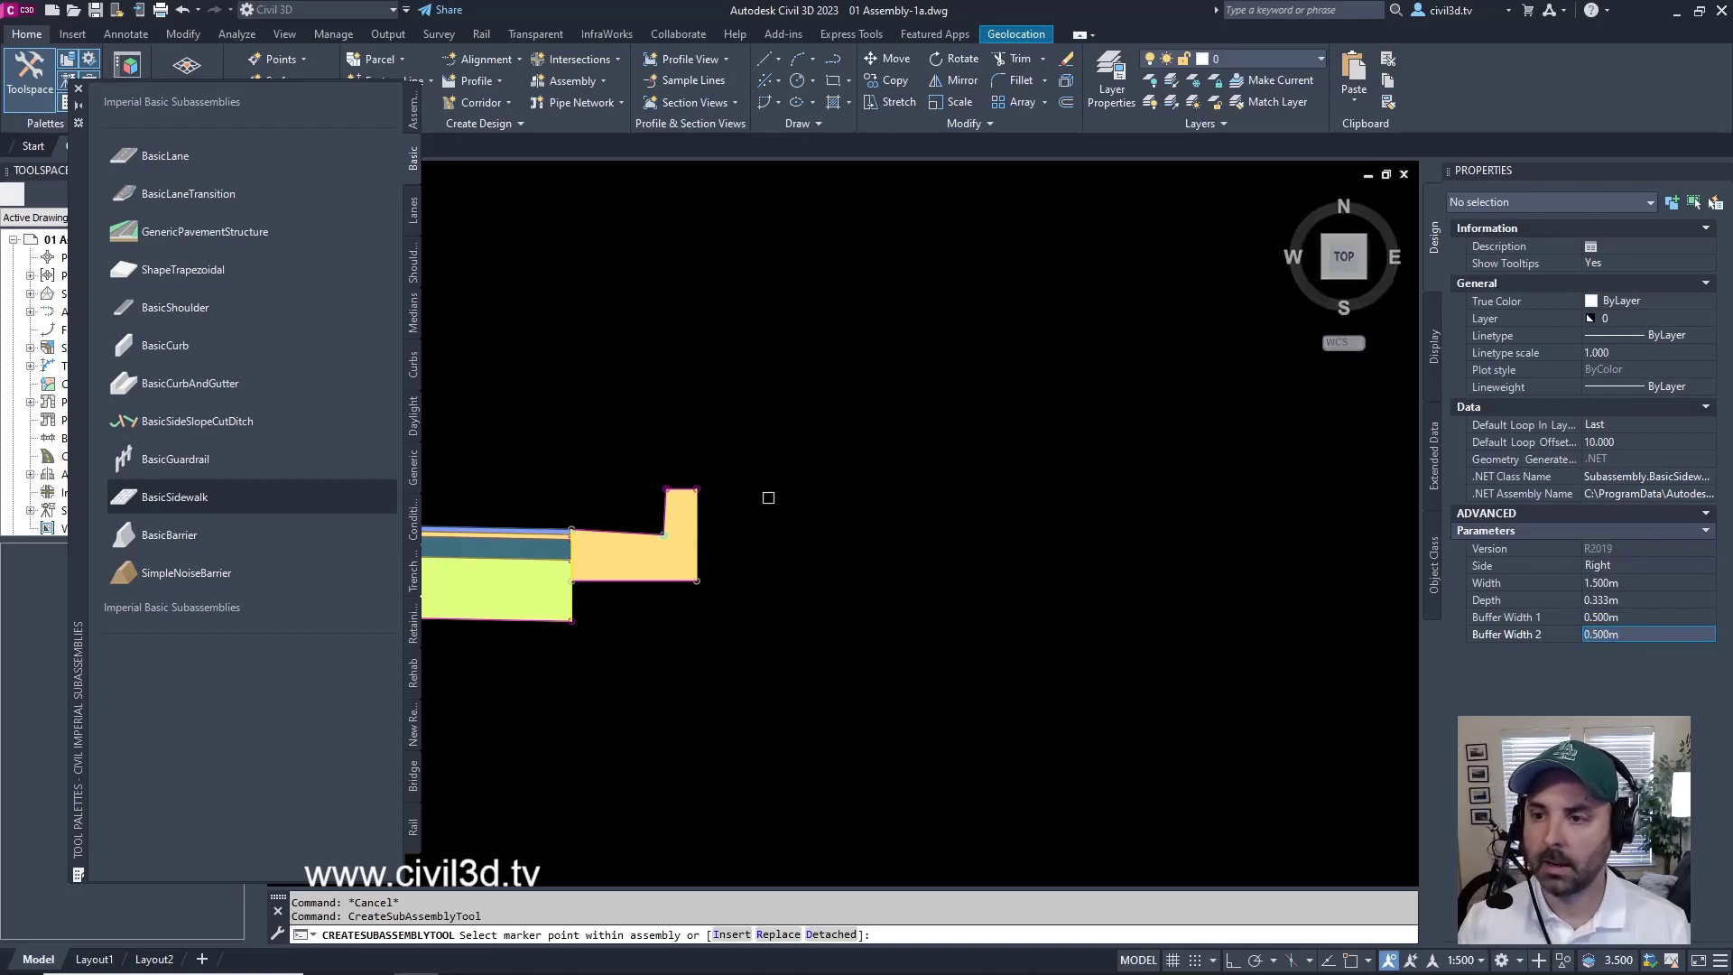
scroll(702, 502, up, 3)
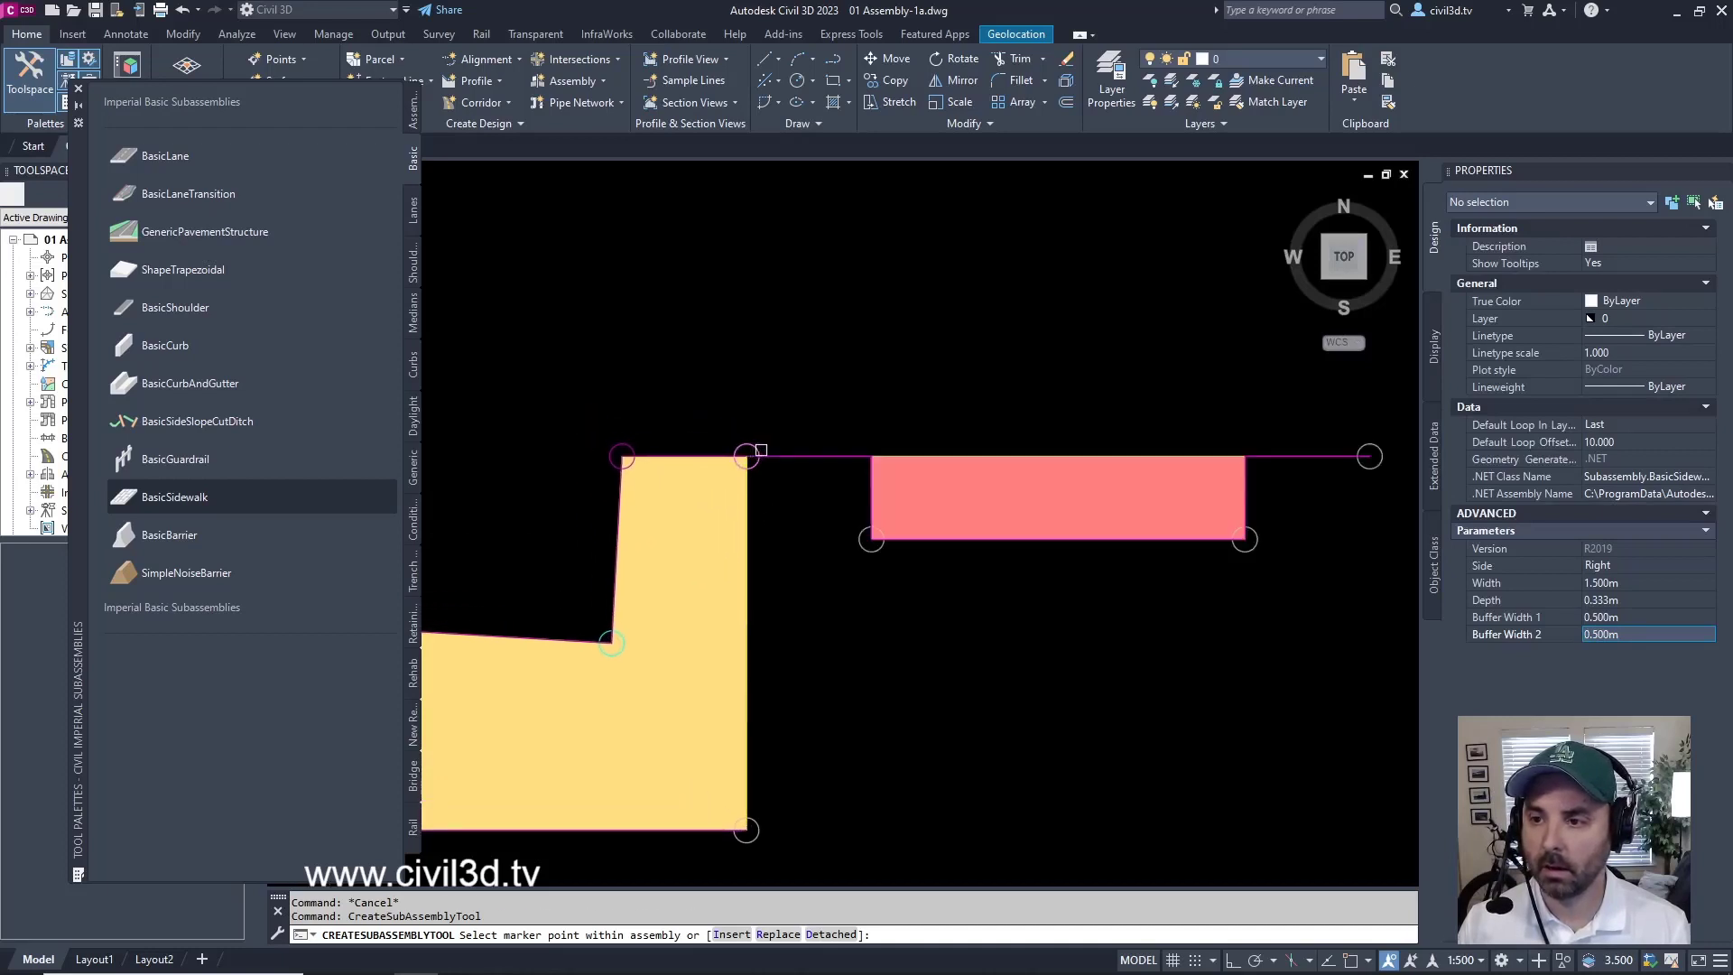
scroll(790, 363, down, 4)
mouse_move(812, 327)
middle_down()
mouse_move(672, 414)
mouse_move(885, 400)
middle_up()
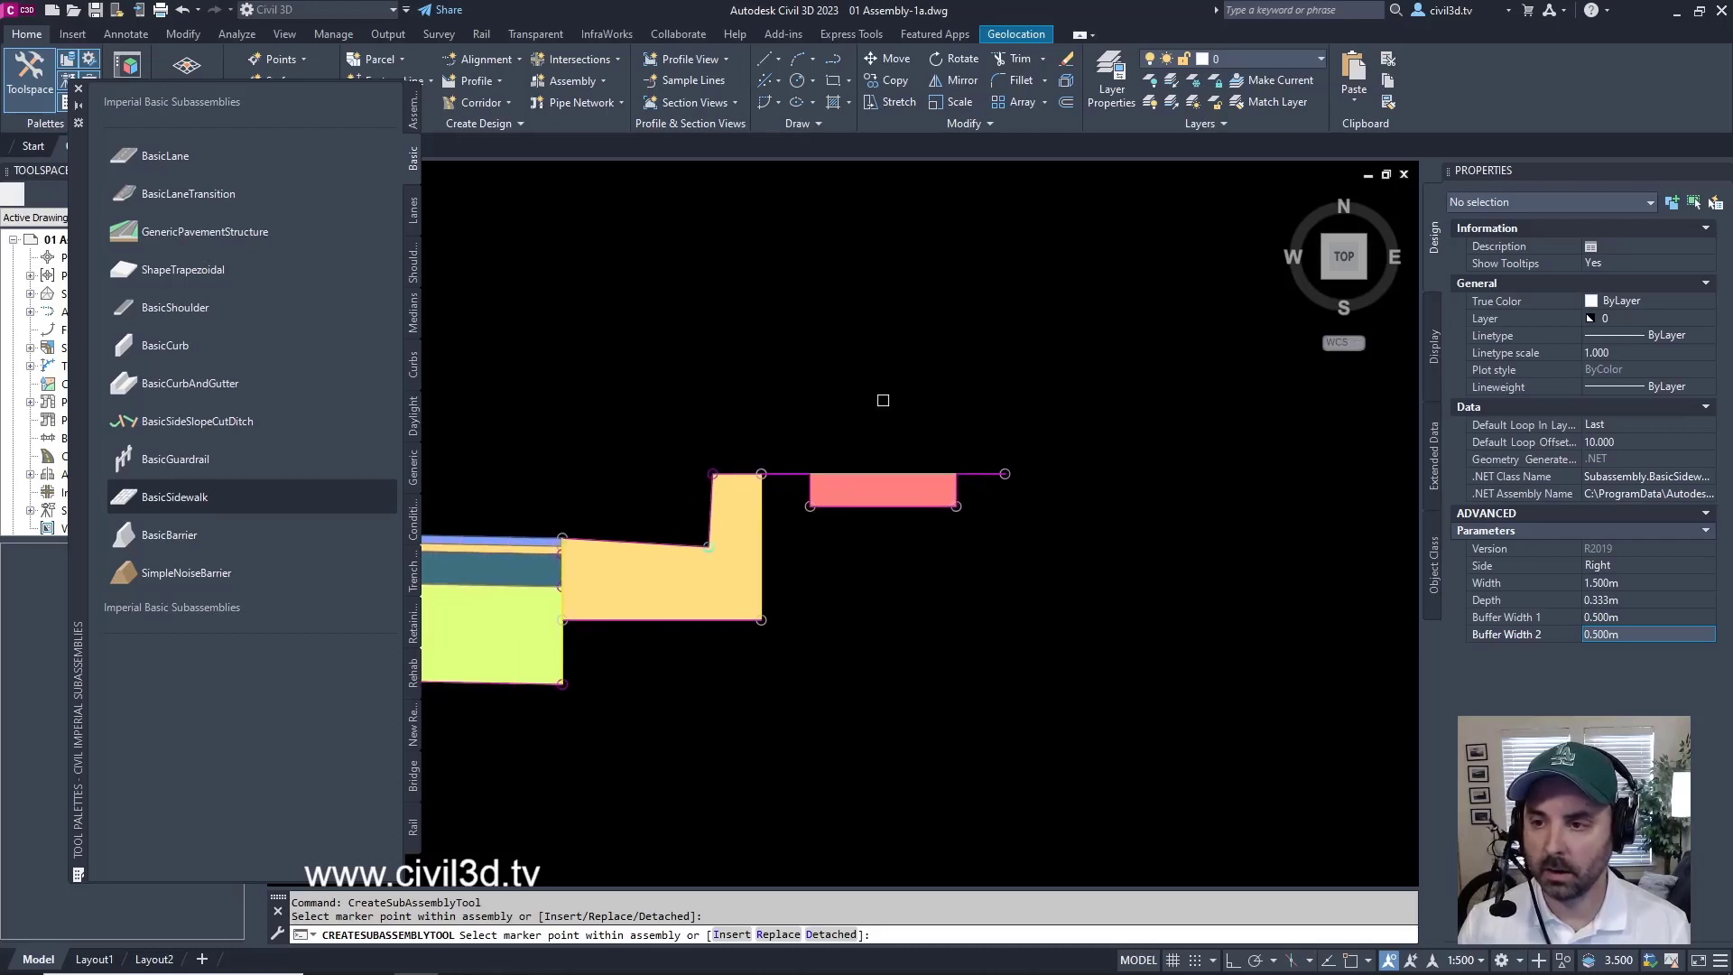
key(Escape)
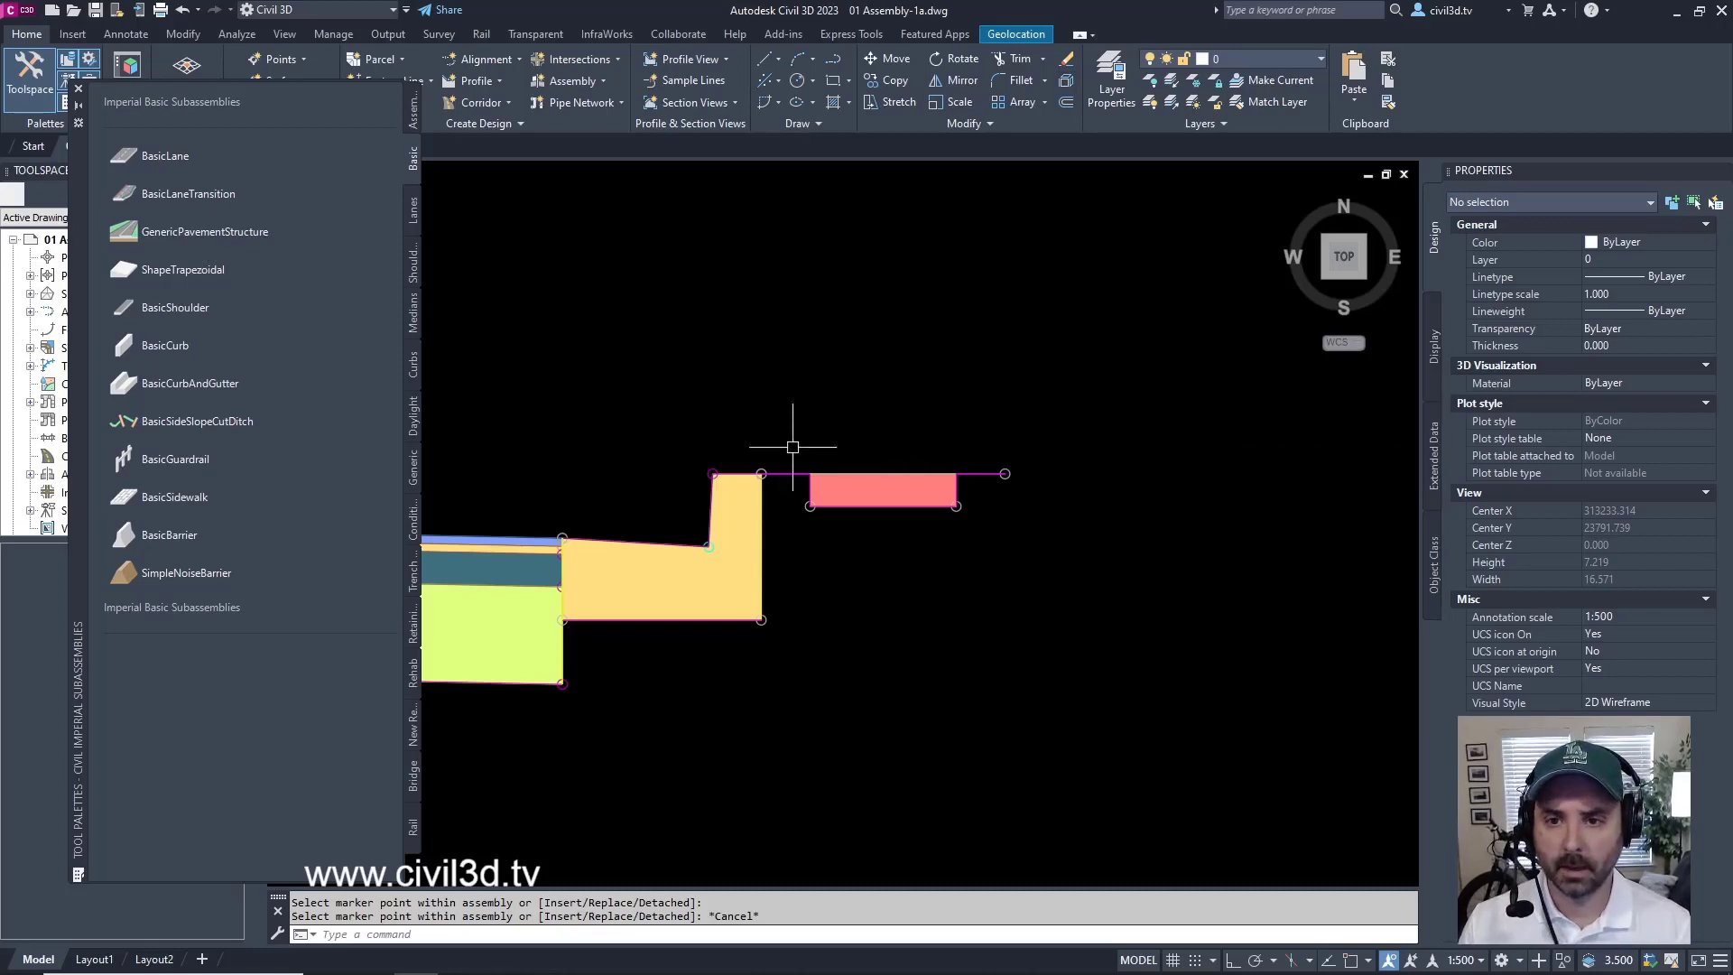
- Attach a BasicSideSlopeCutDitch beyond the sidewalk with 2:1 cut and 4:1 fill slopes
click(250, 422)
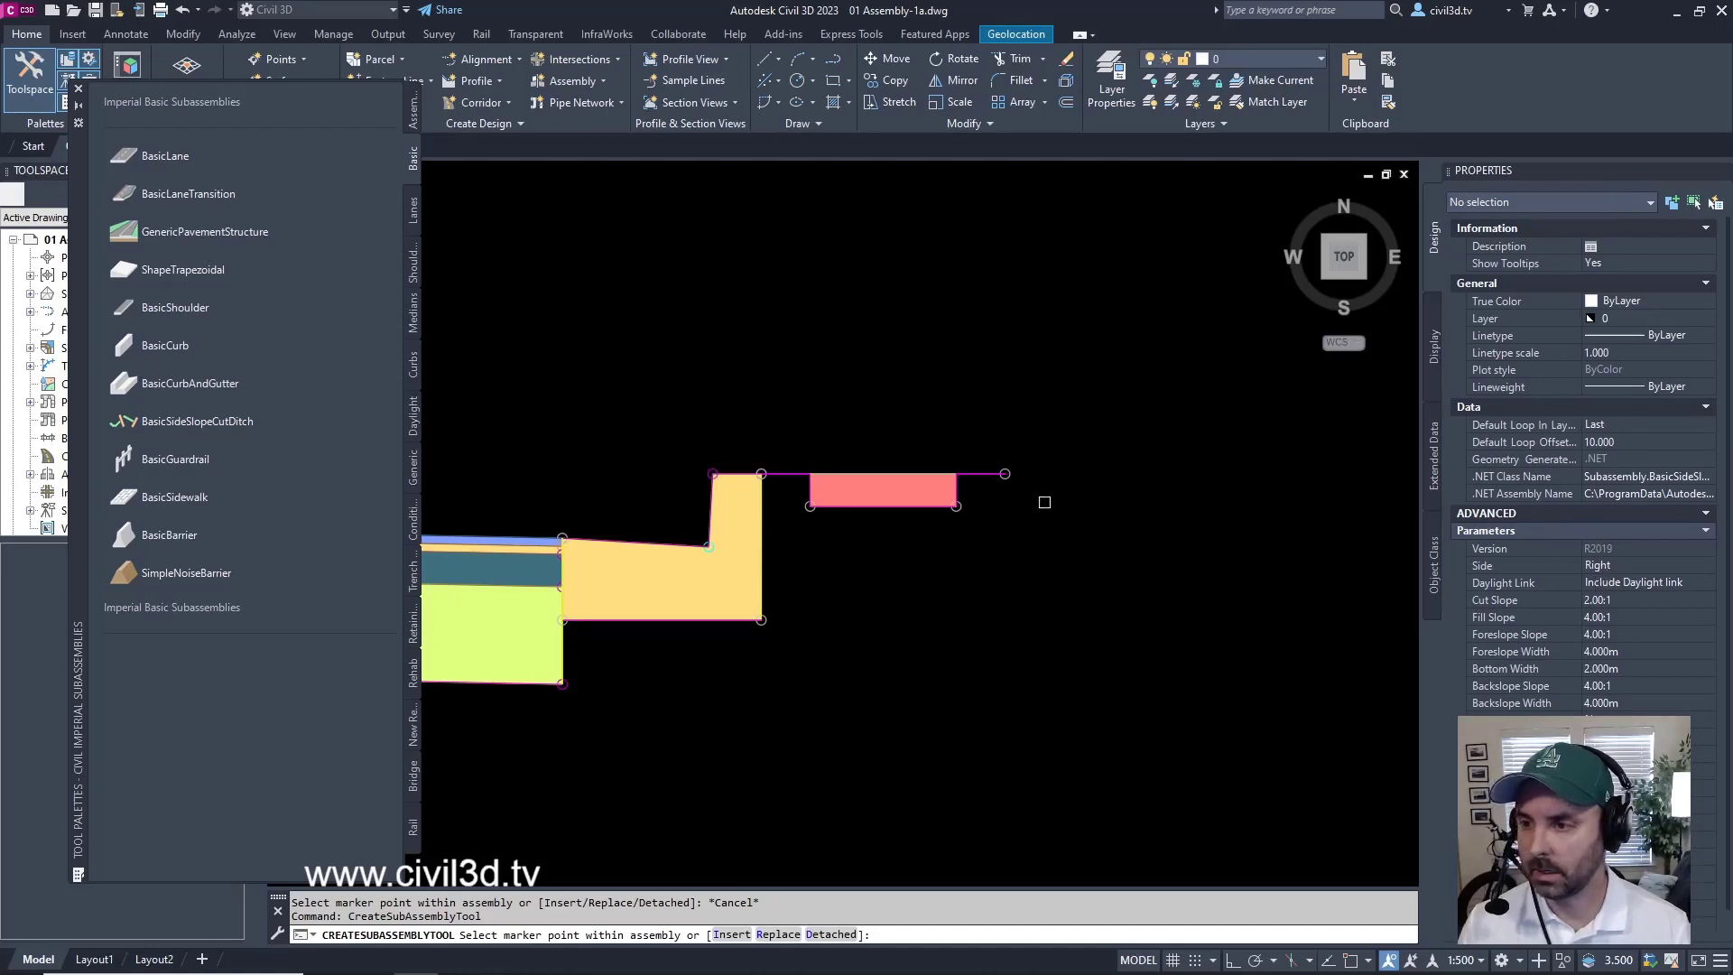
scroll(1045, 502, up, 5)
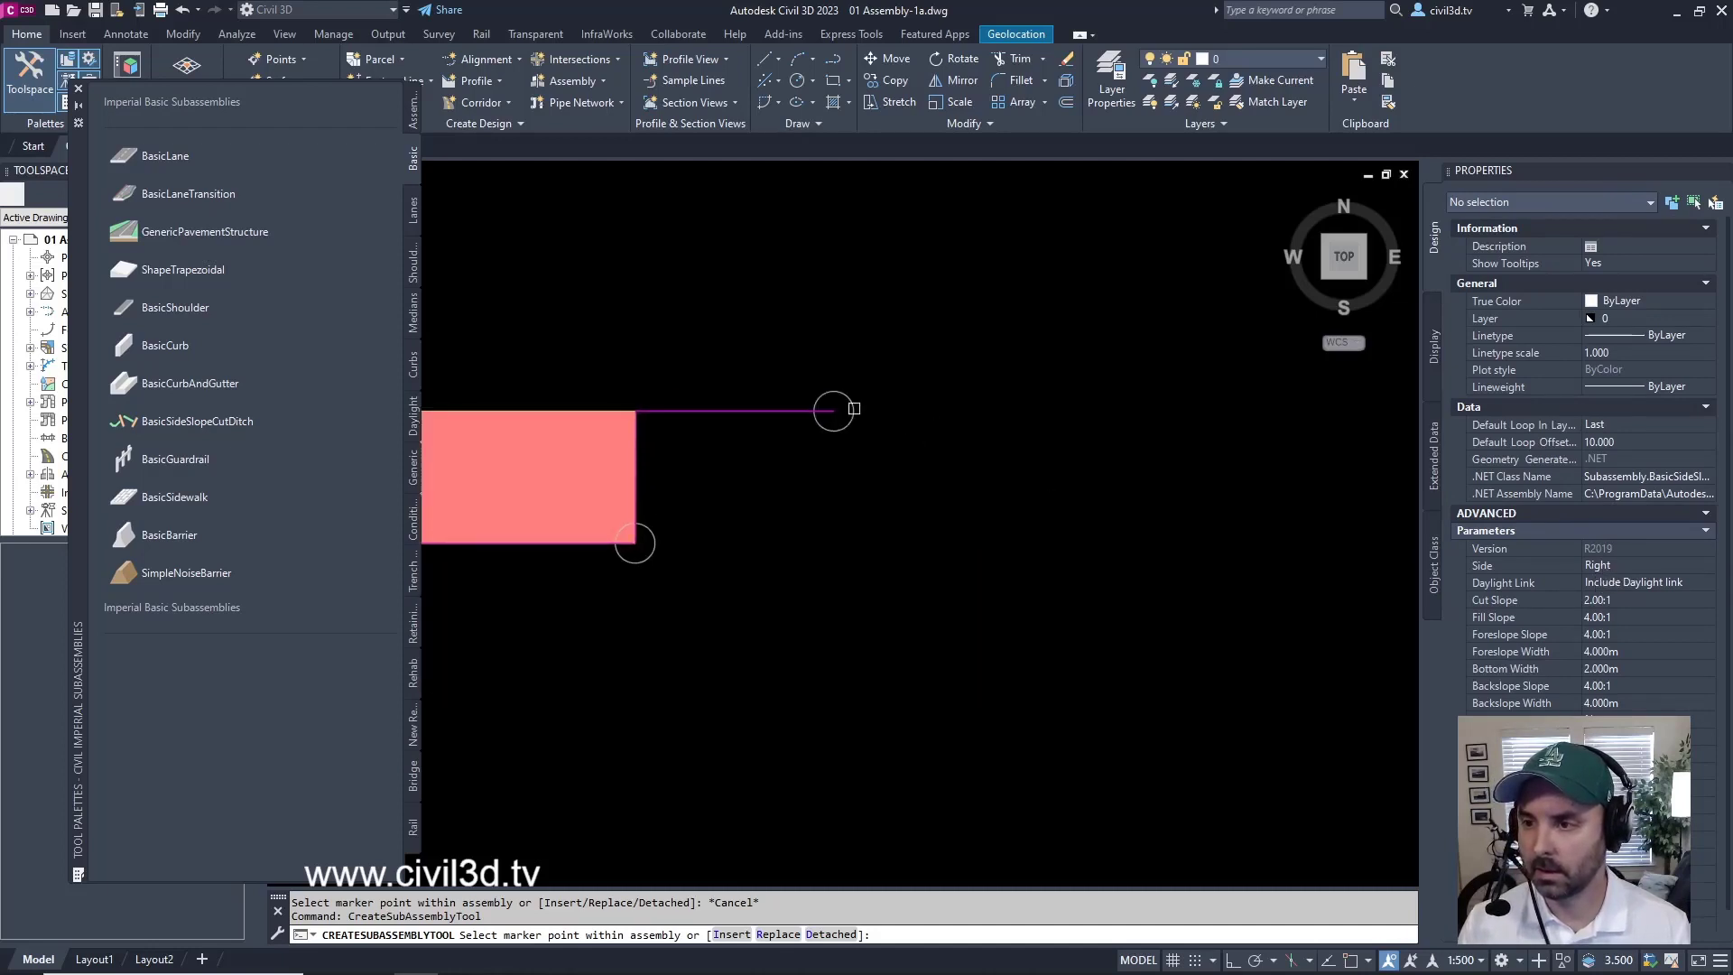
scroll(948, 361, down, 8)
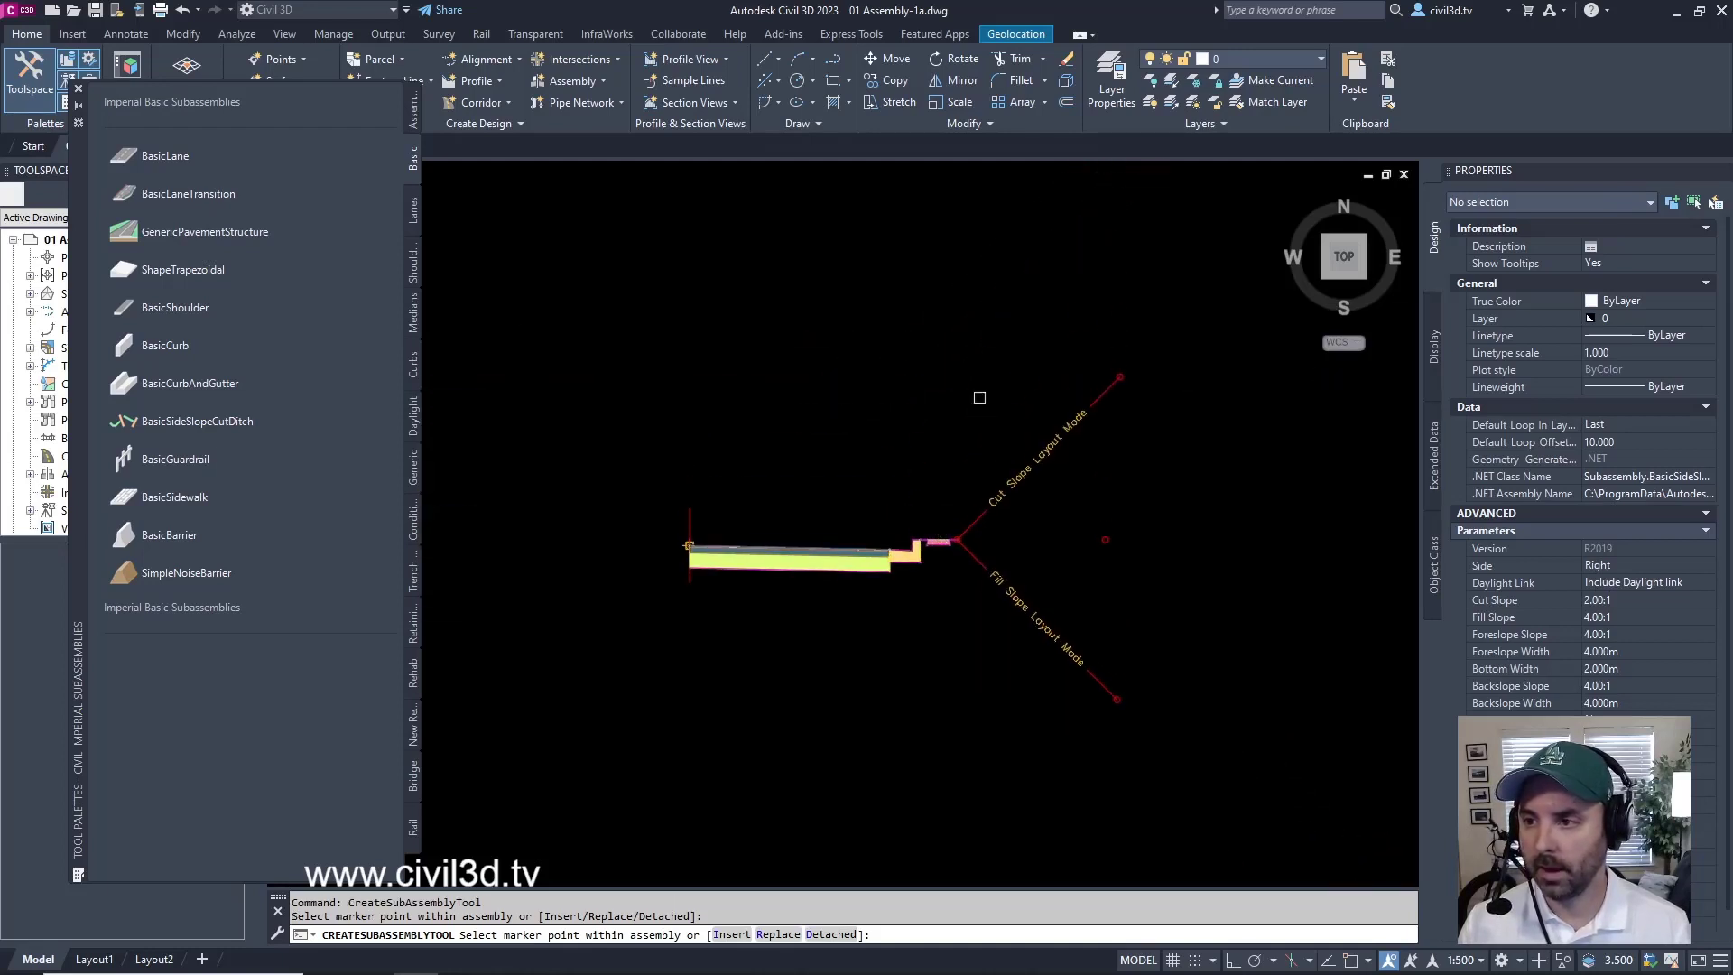
key(Escape)
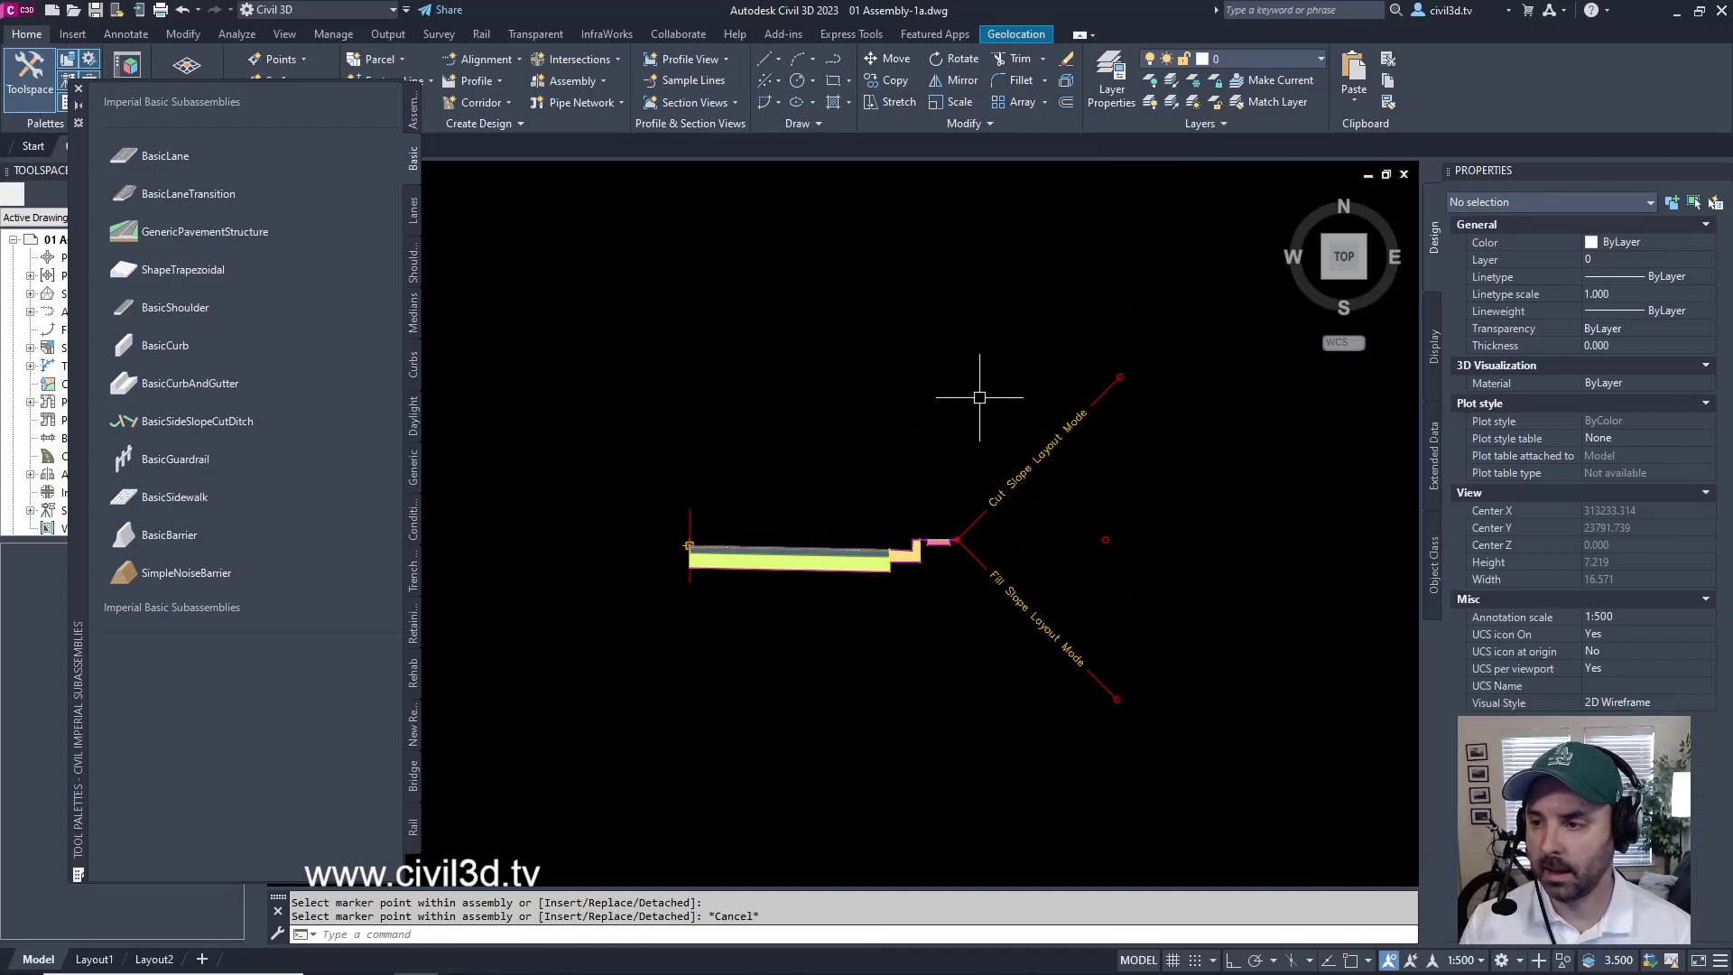
- Crossing-select the four right-side lane, curb-and-gutter, sidewalk and ditch daylight subassemblies
scroll(881, 561, up, 2)
key(Escape)
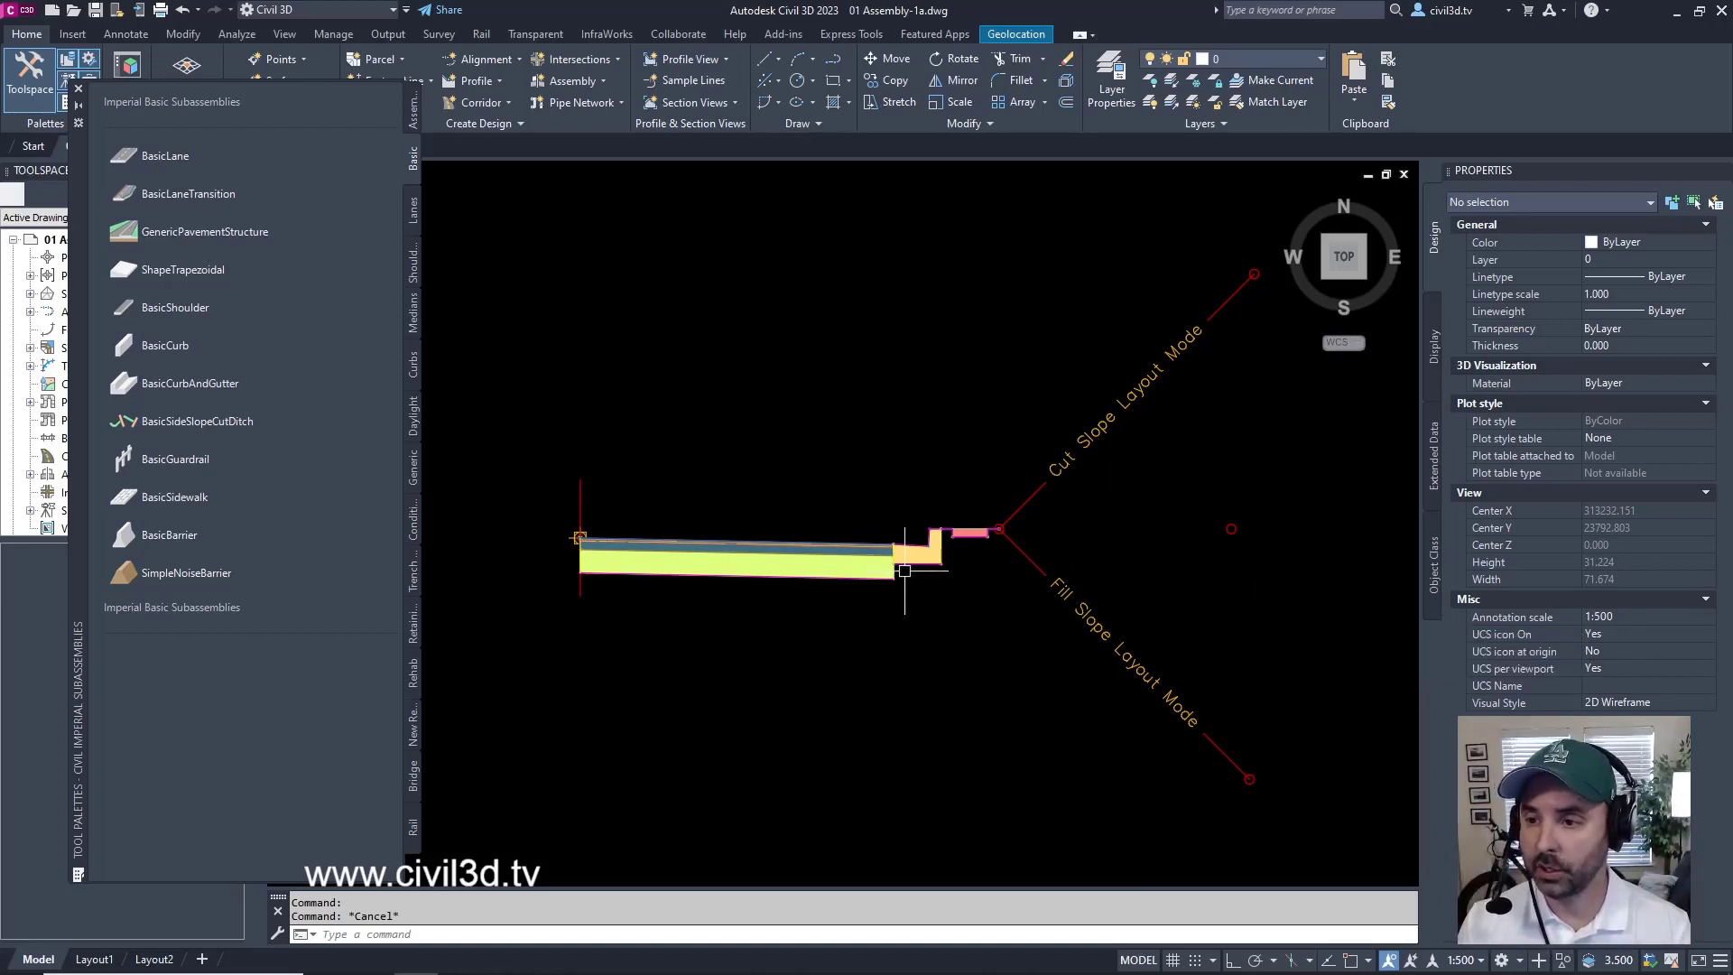
scroll(804, 636, down, 2)
middle_drag(600, 573, 720, 569)
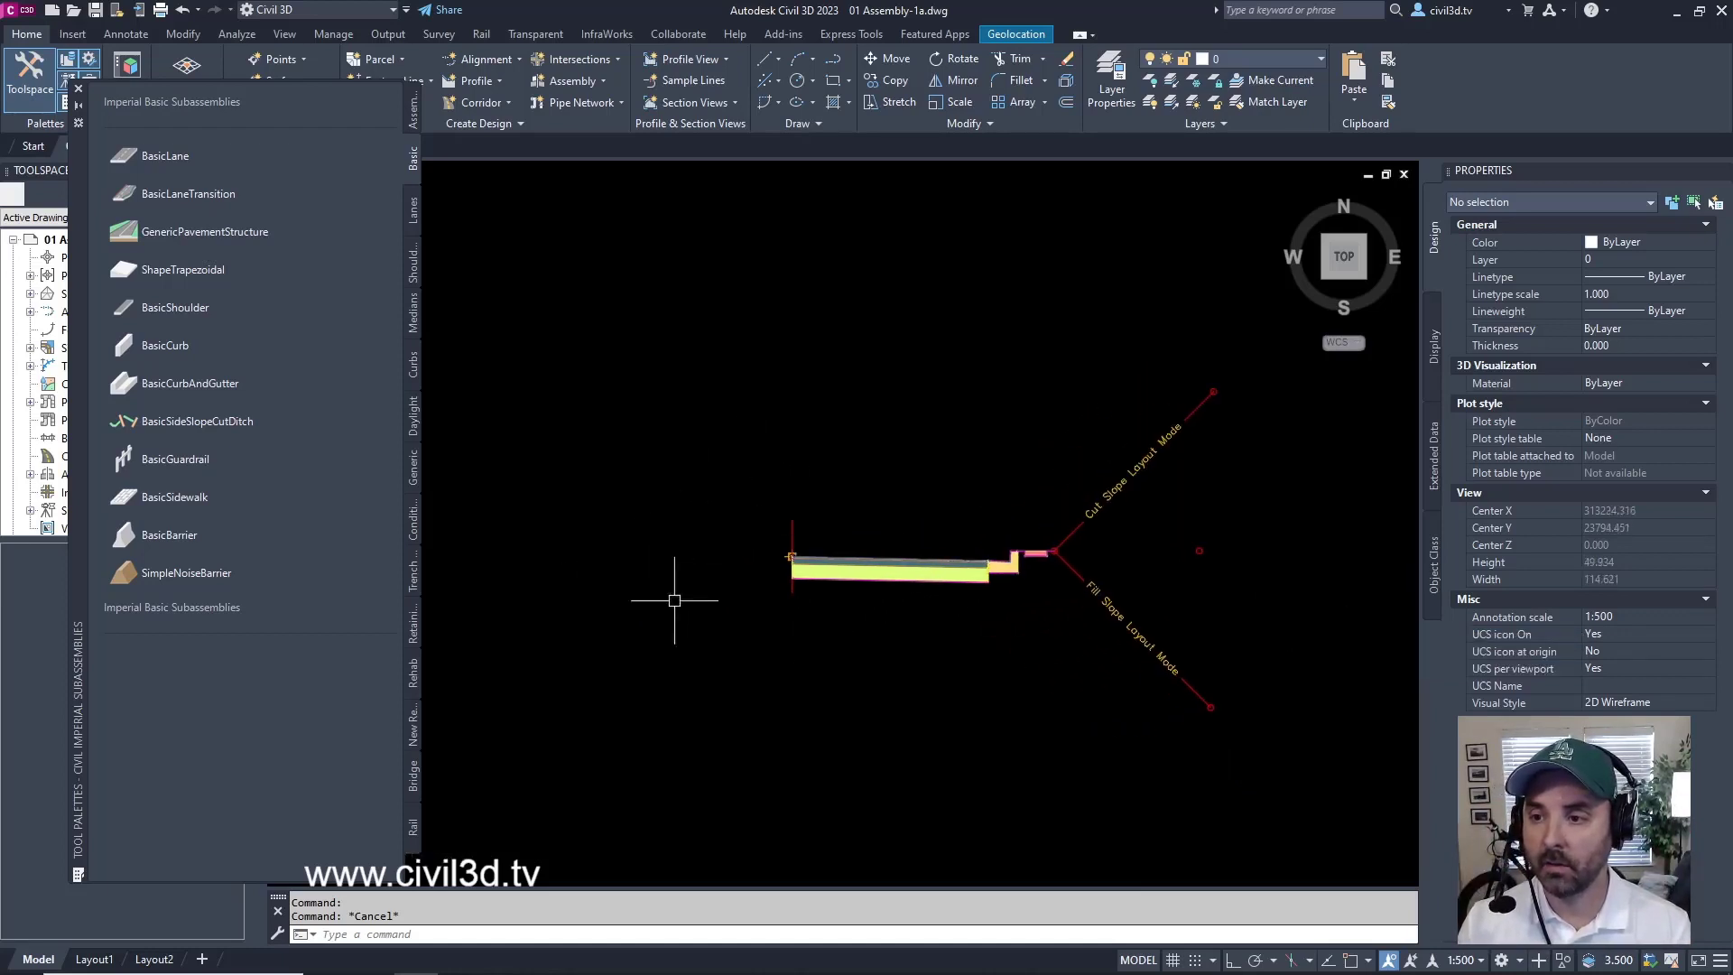
middle_drag(1264, 368, 1225, 360)
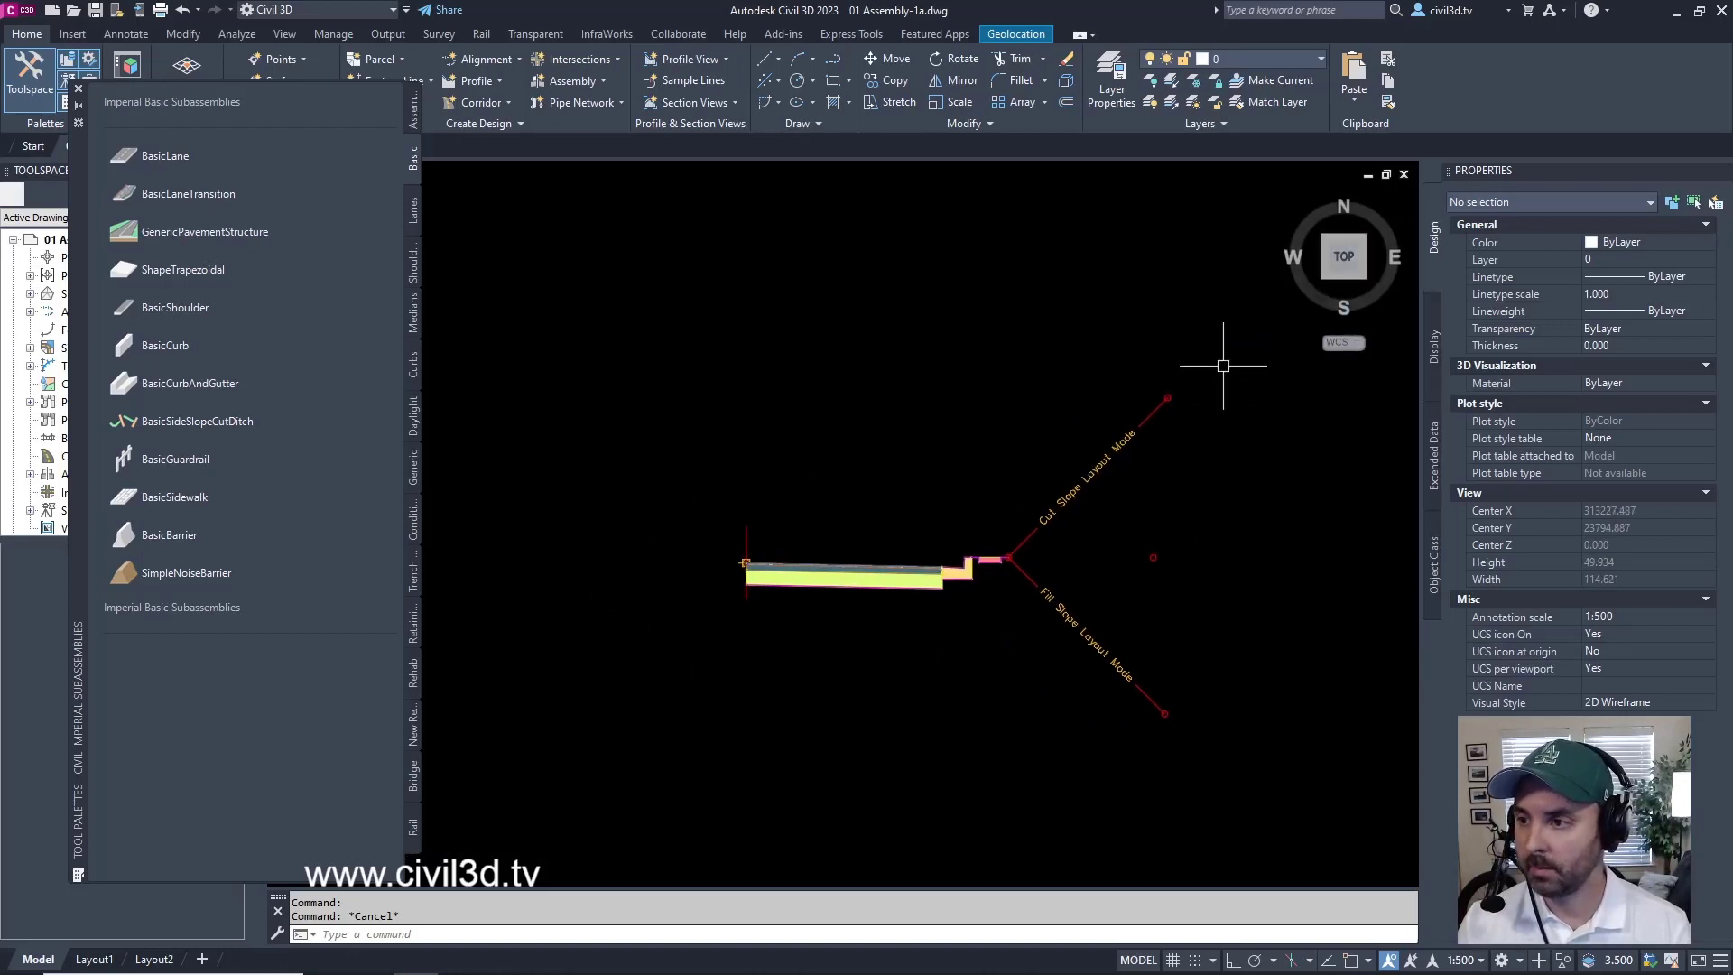
click(1227, 363)
click(823, 786)
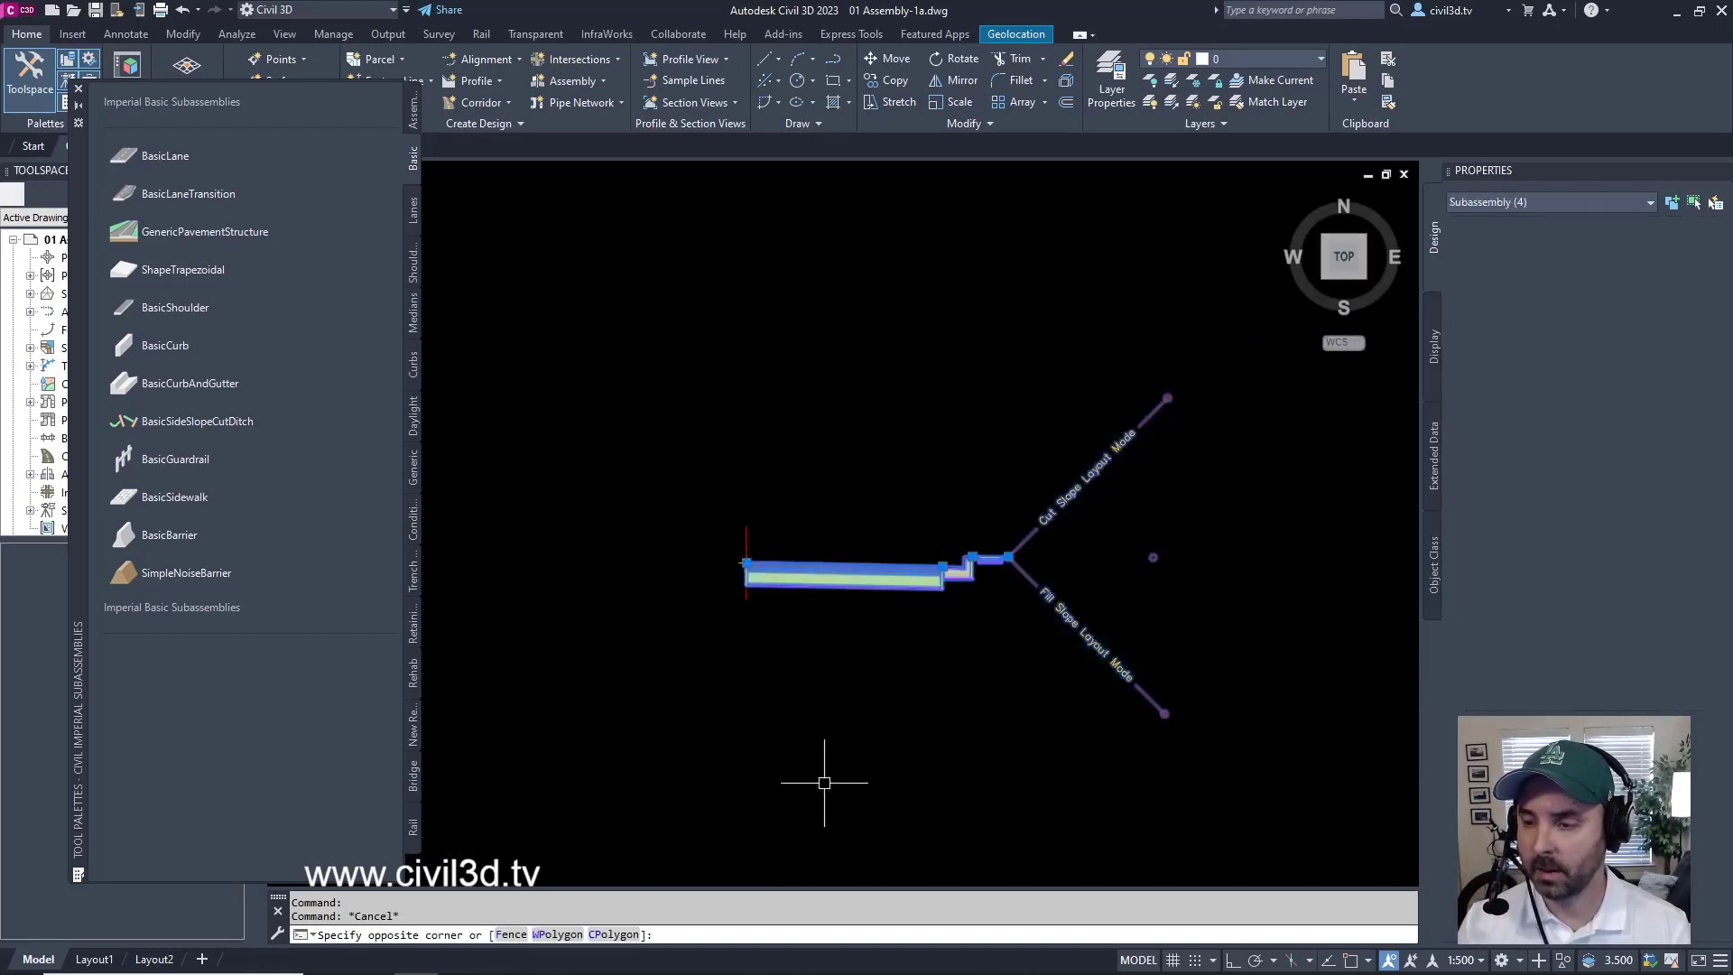
- Mirror the selected subassemblies to the left about the assembly baseline point
right_click(832, 632)
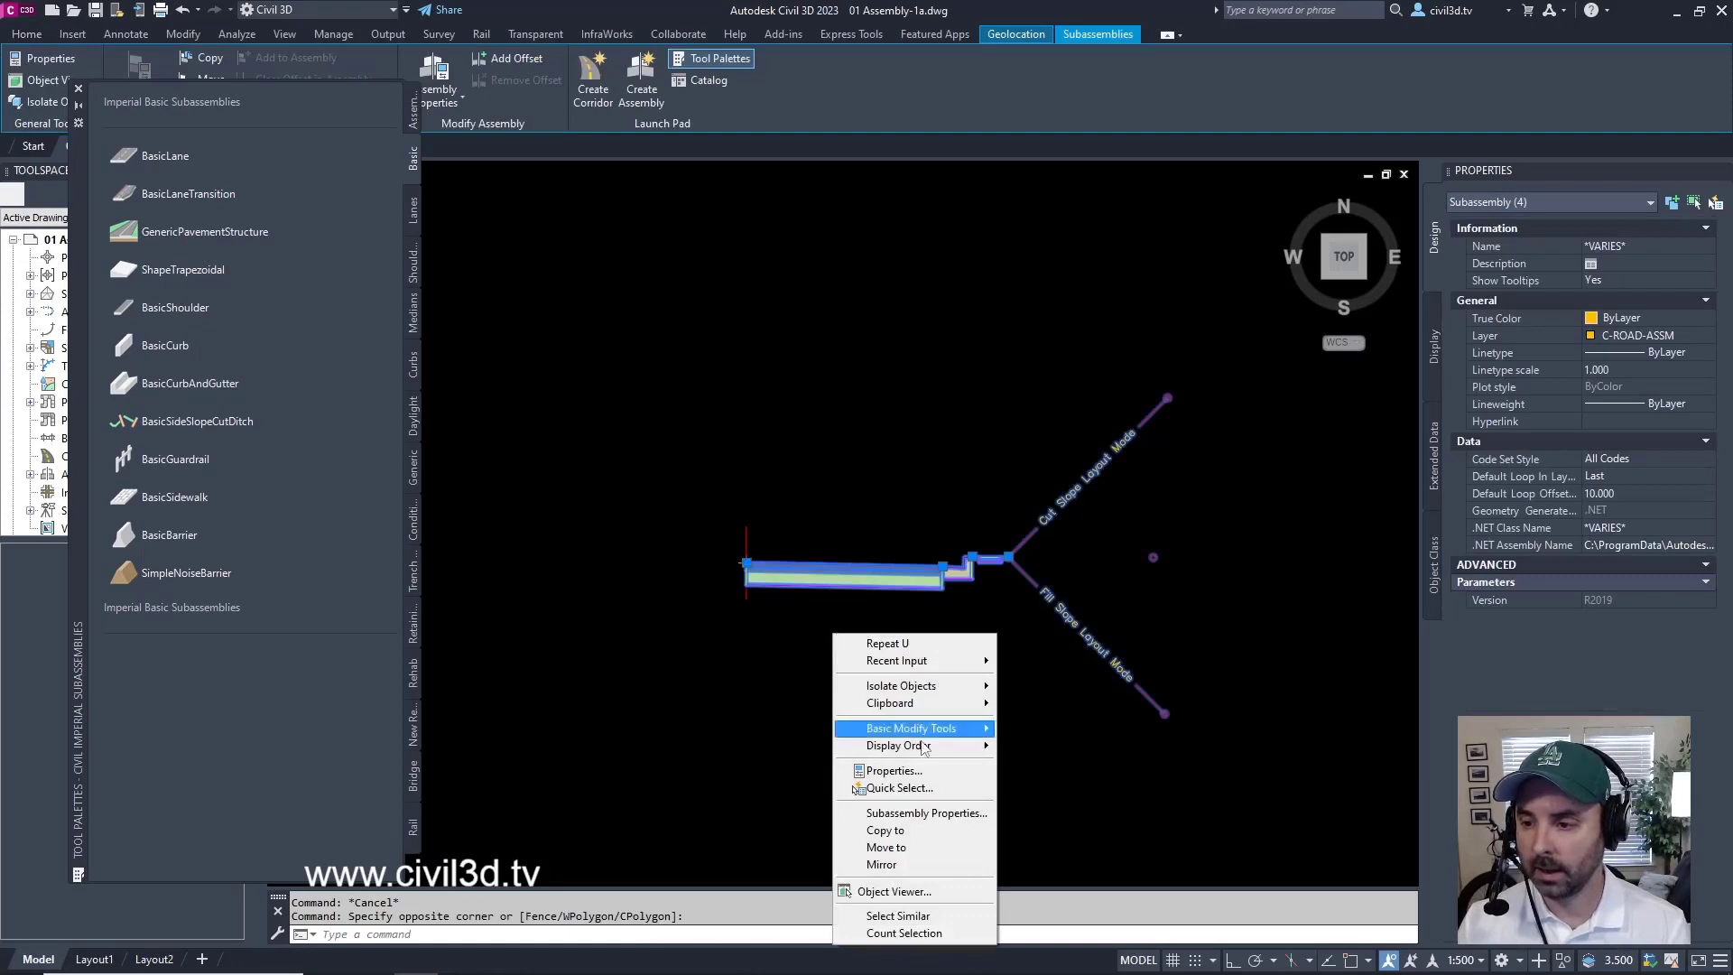
click(927, 867)
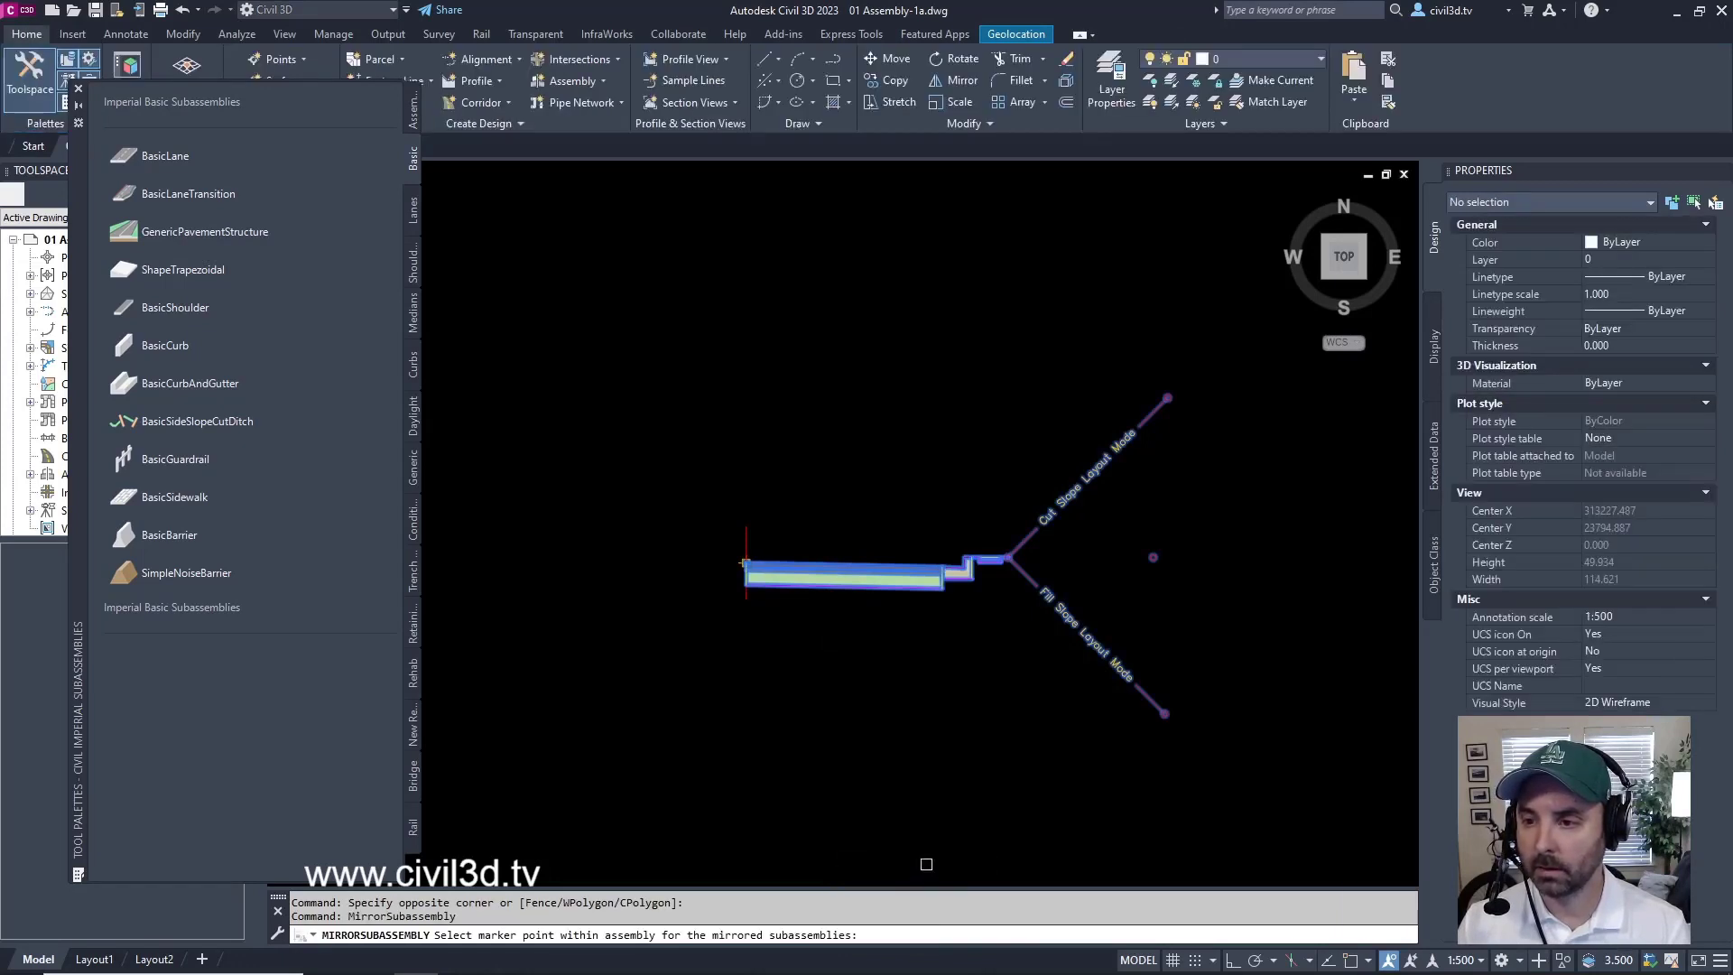
scroll(784, 677, up, 8)
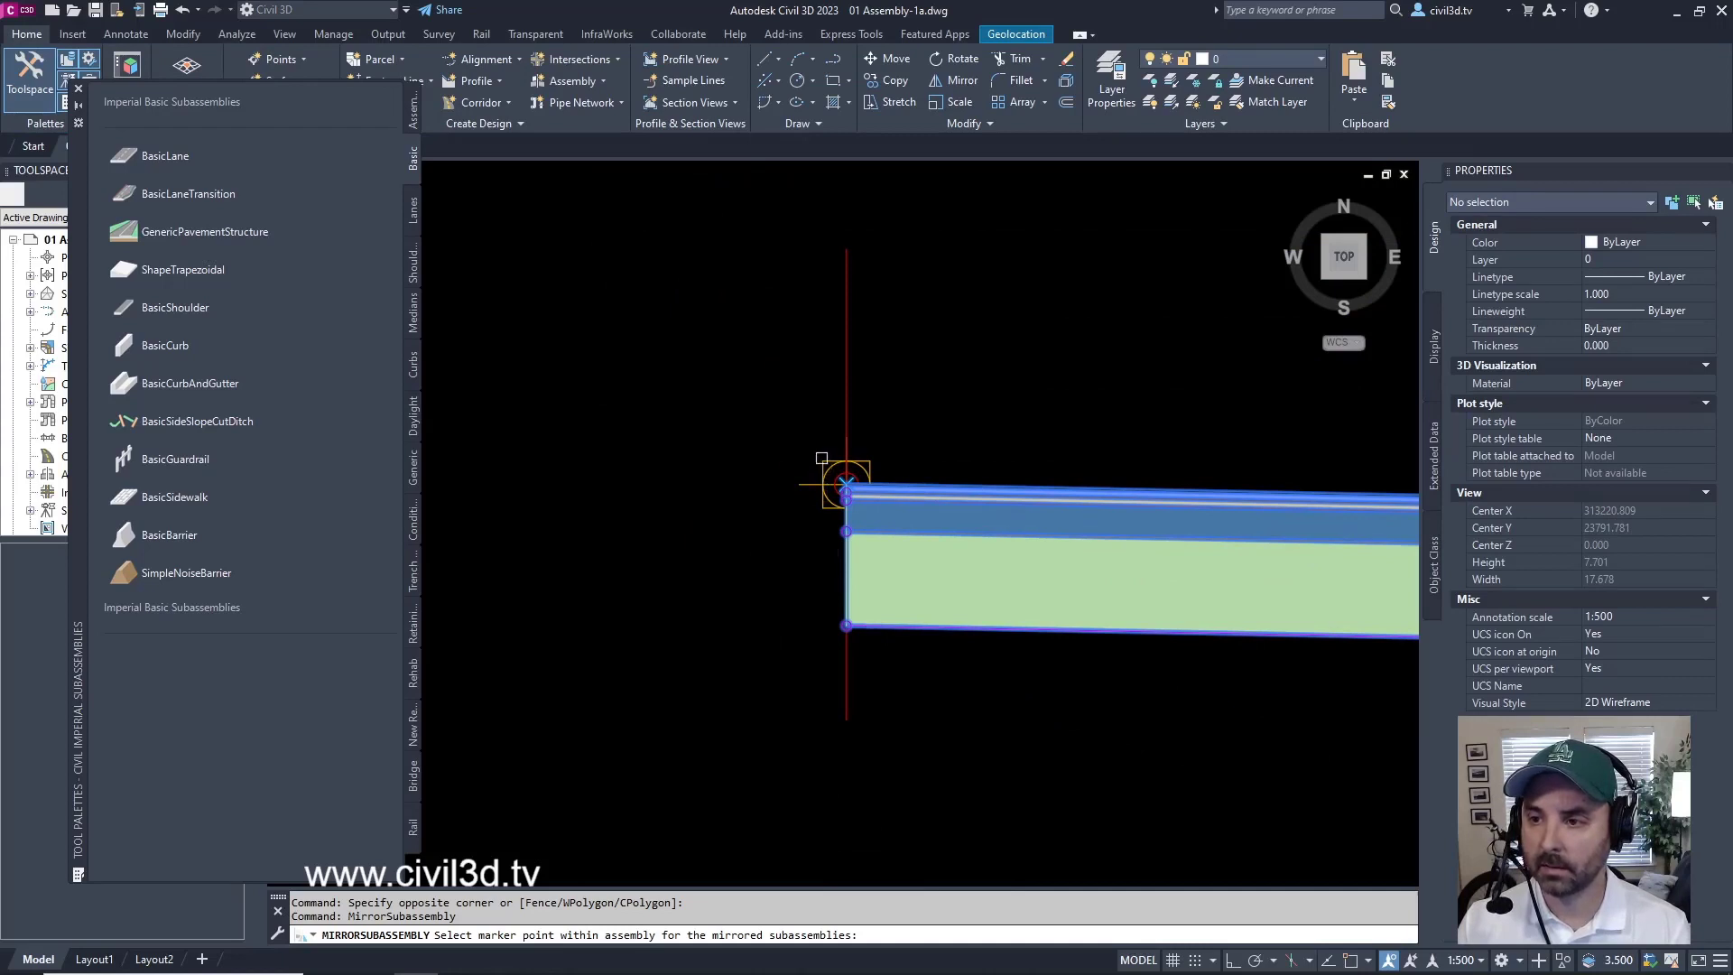
click(845, 485)
scroll(1094, 360, down, 5)
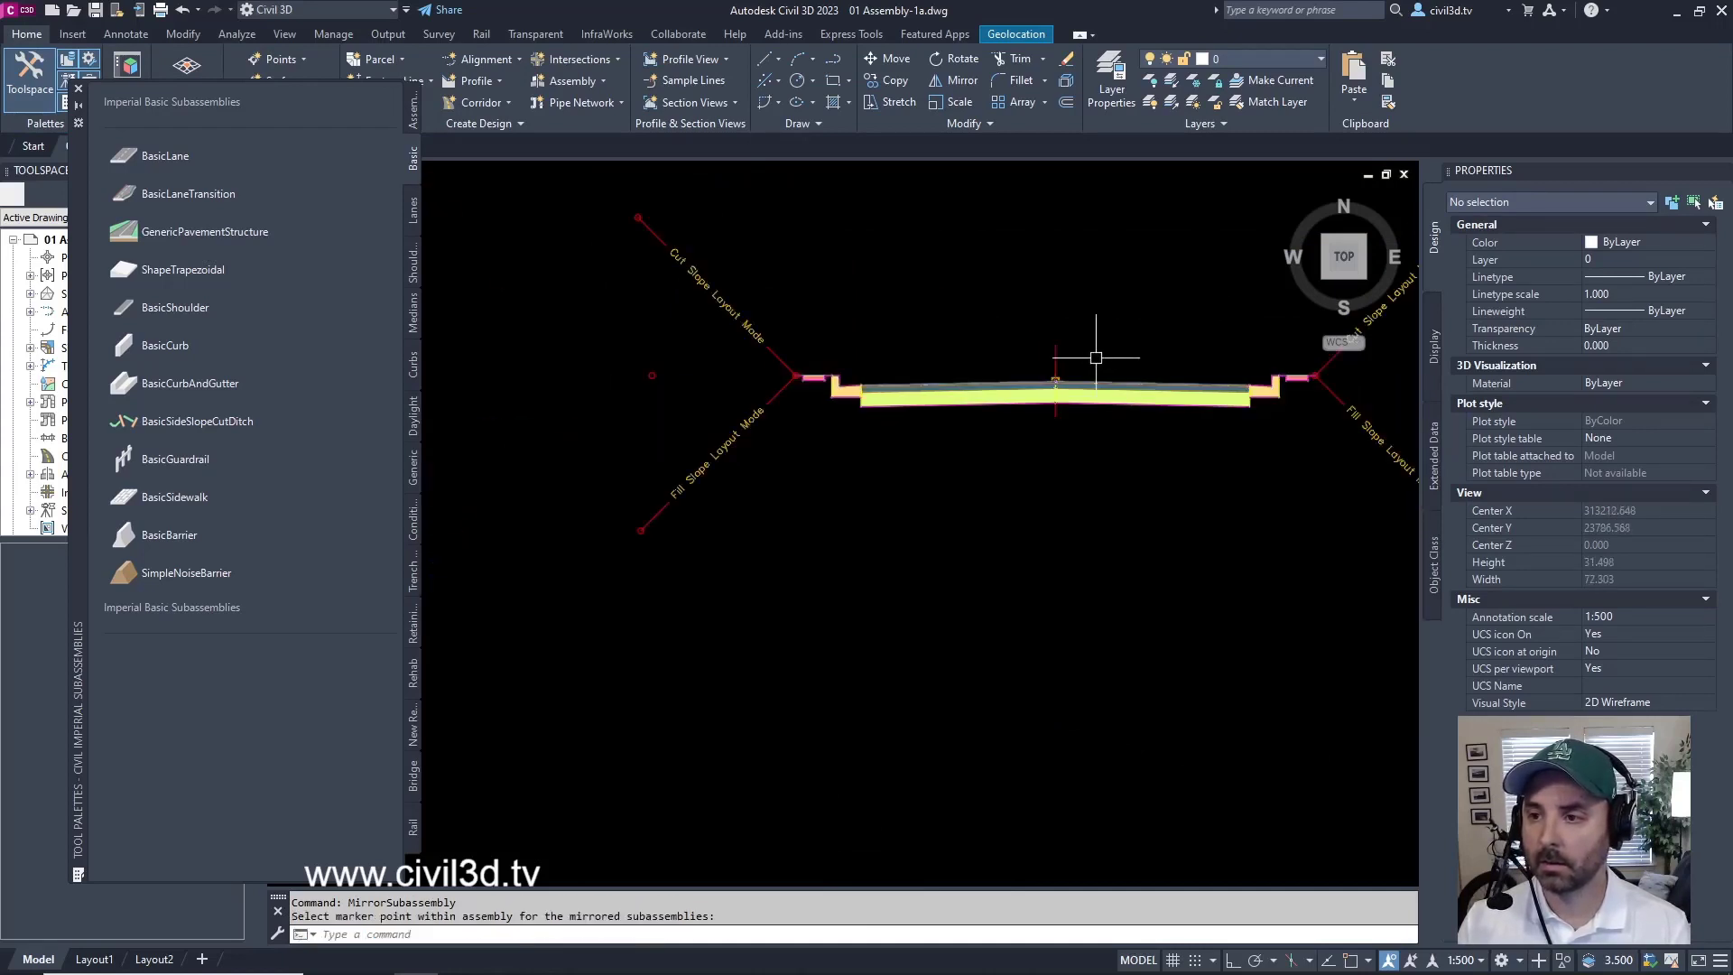
middle_drag(1188, 259, 1075, 367)
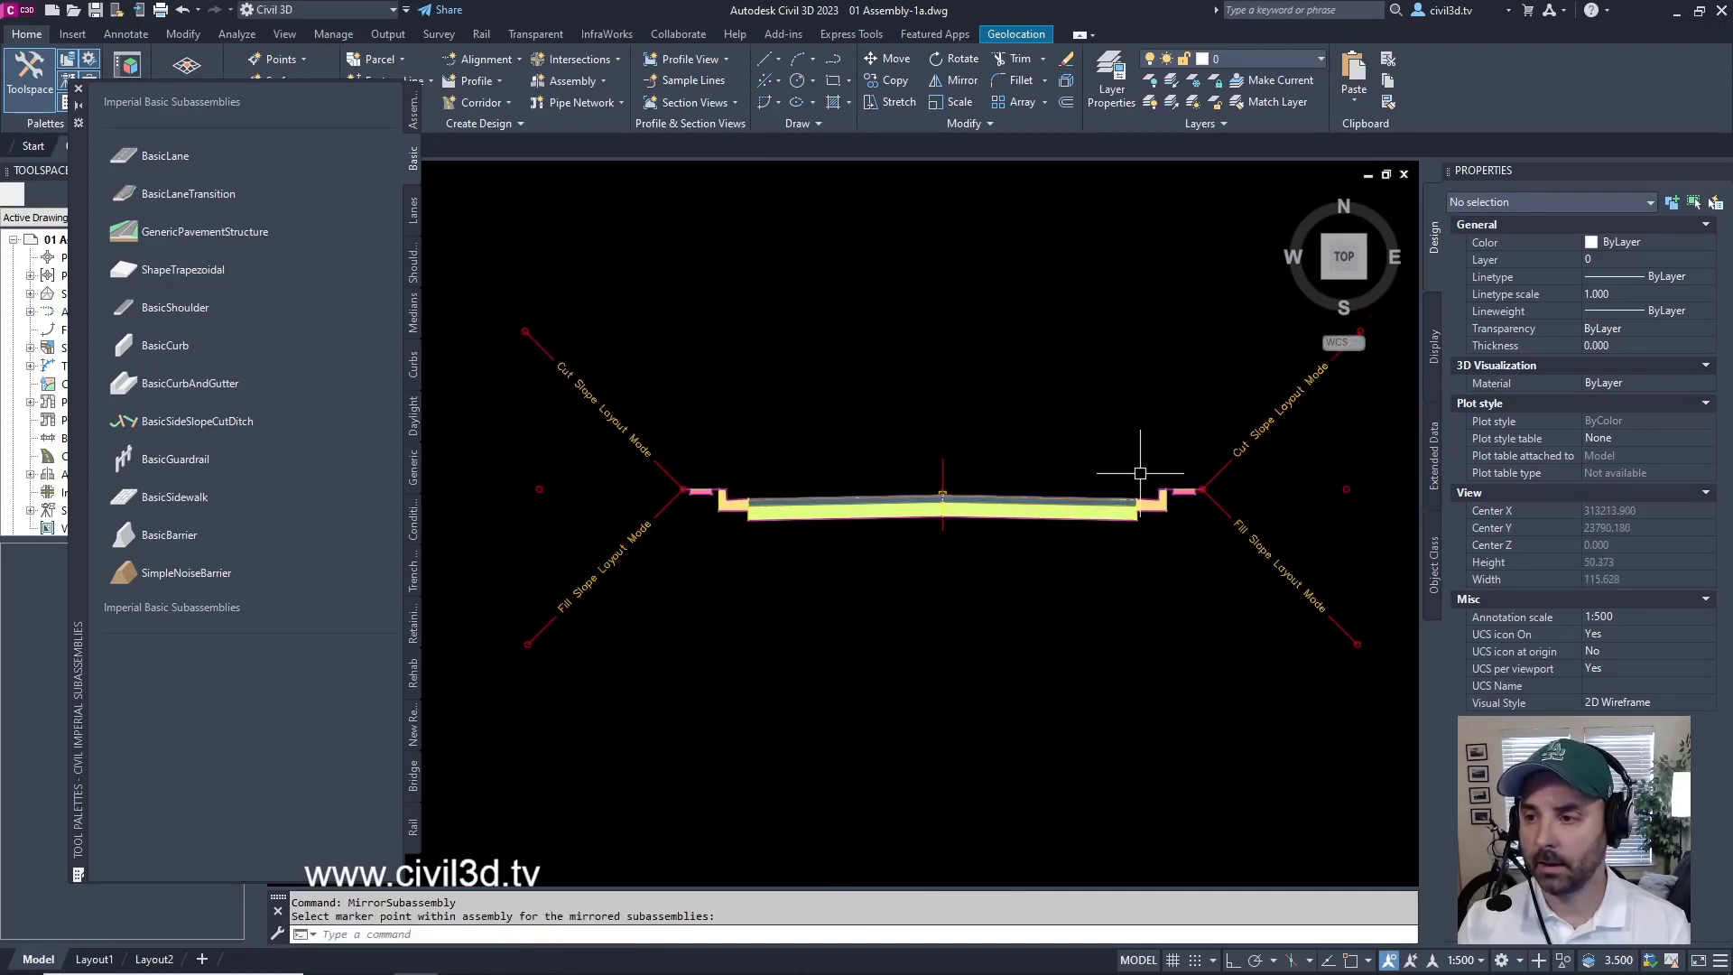